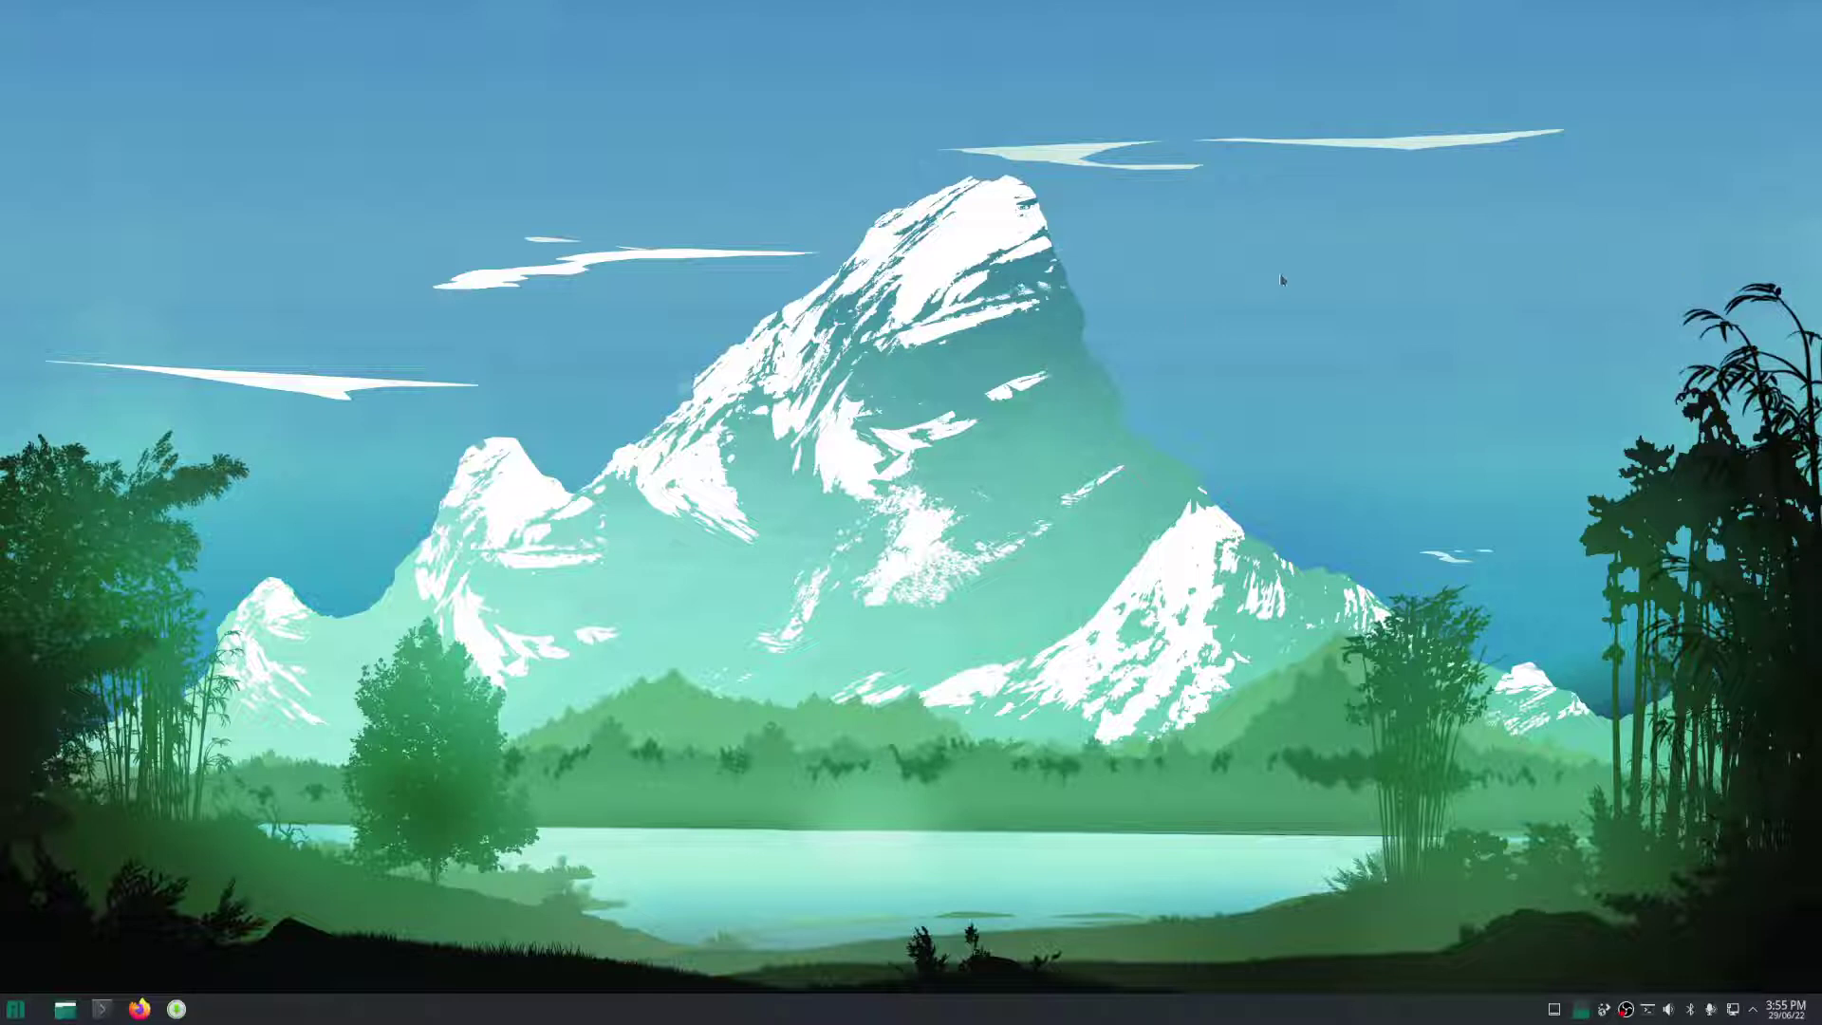
Search 'system' in the launcher, start System Settings, and view its Manjaro Kernel page.
left_click(15, 1009)
mouse_move(42, 942)
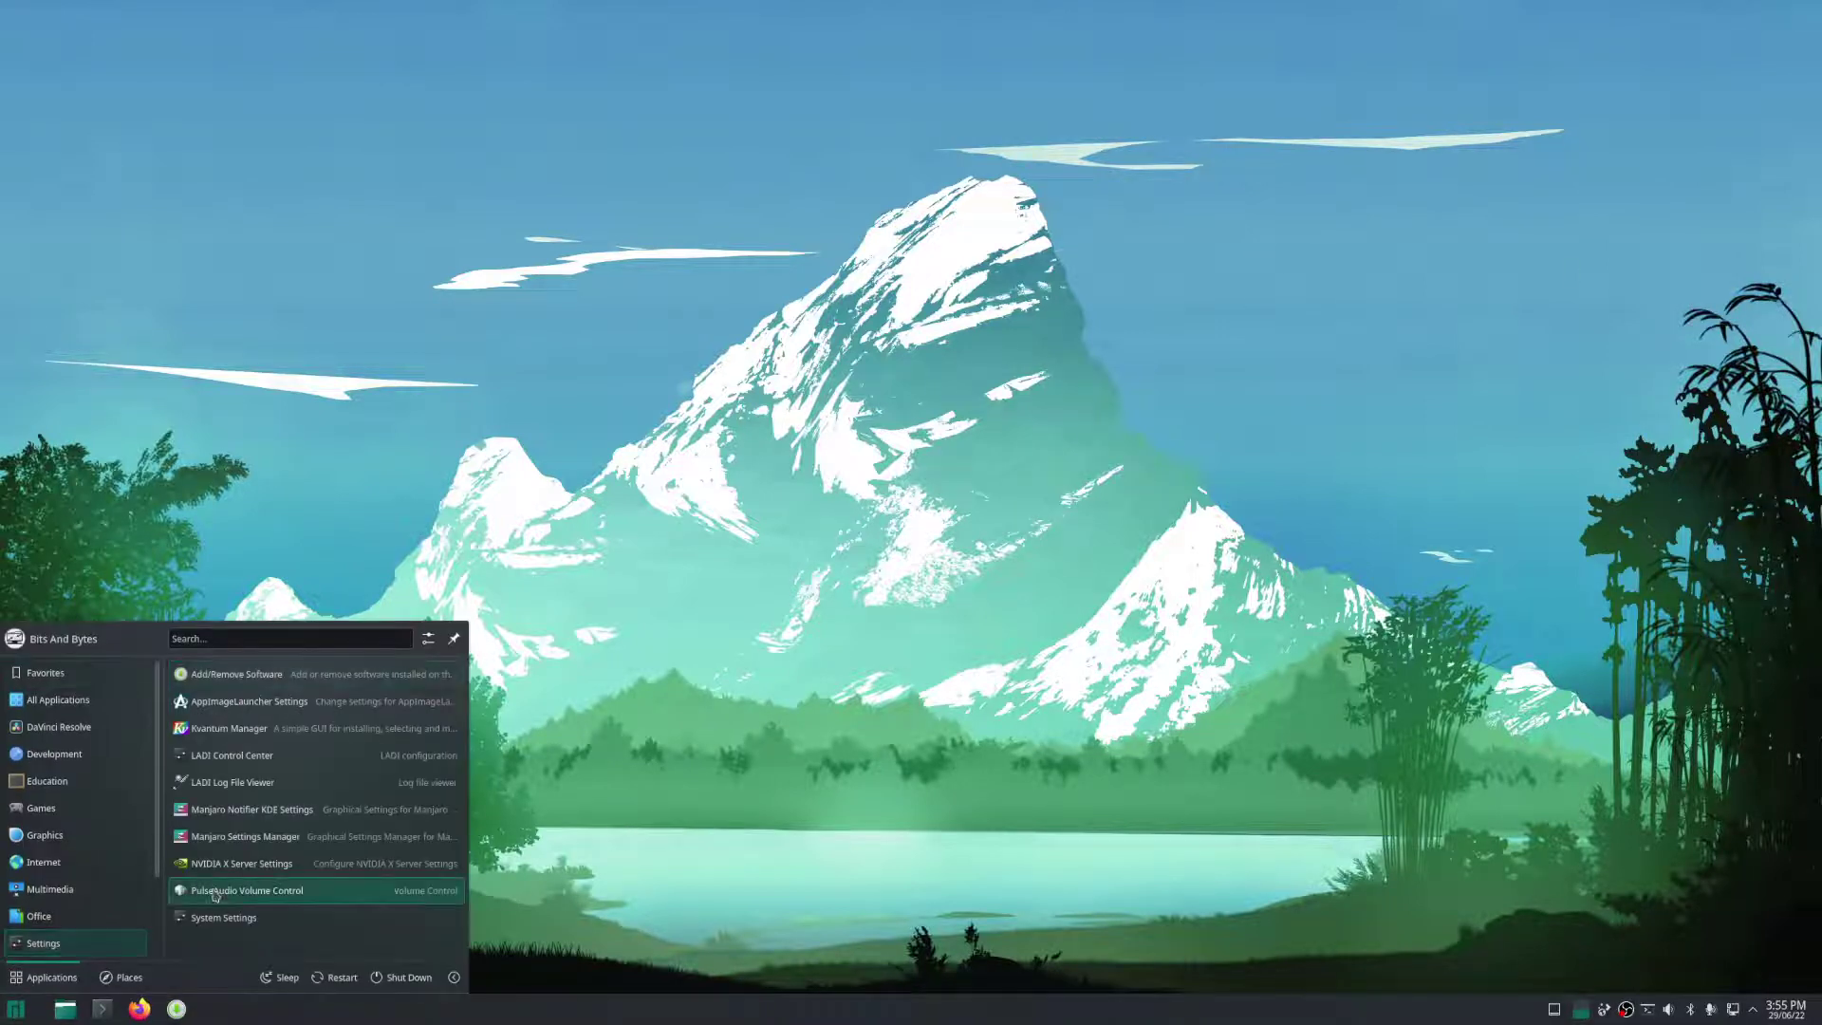
mouse_move(81, 861)
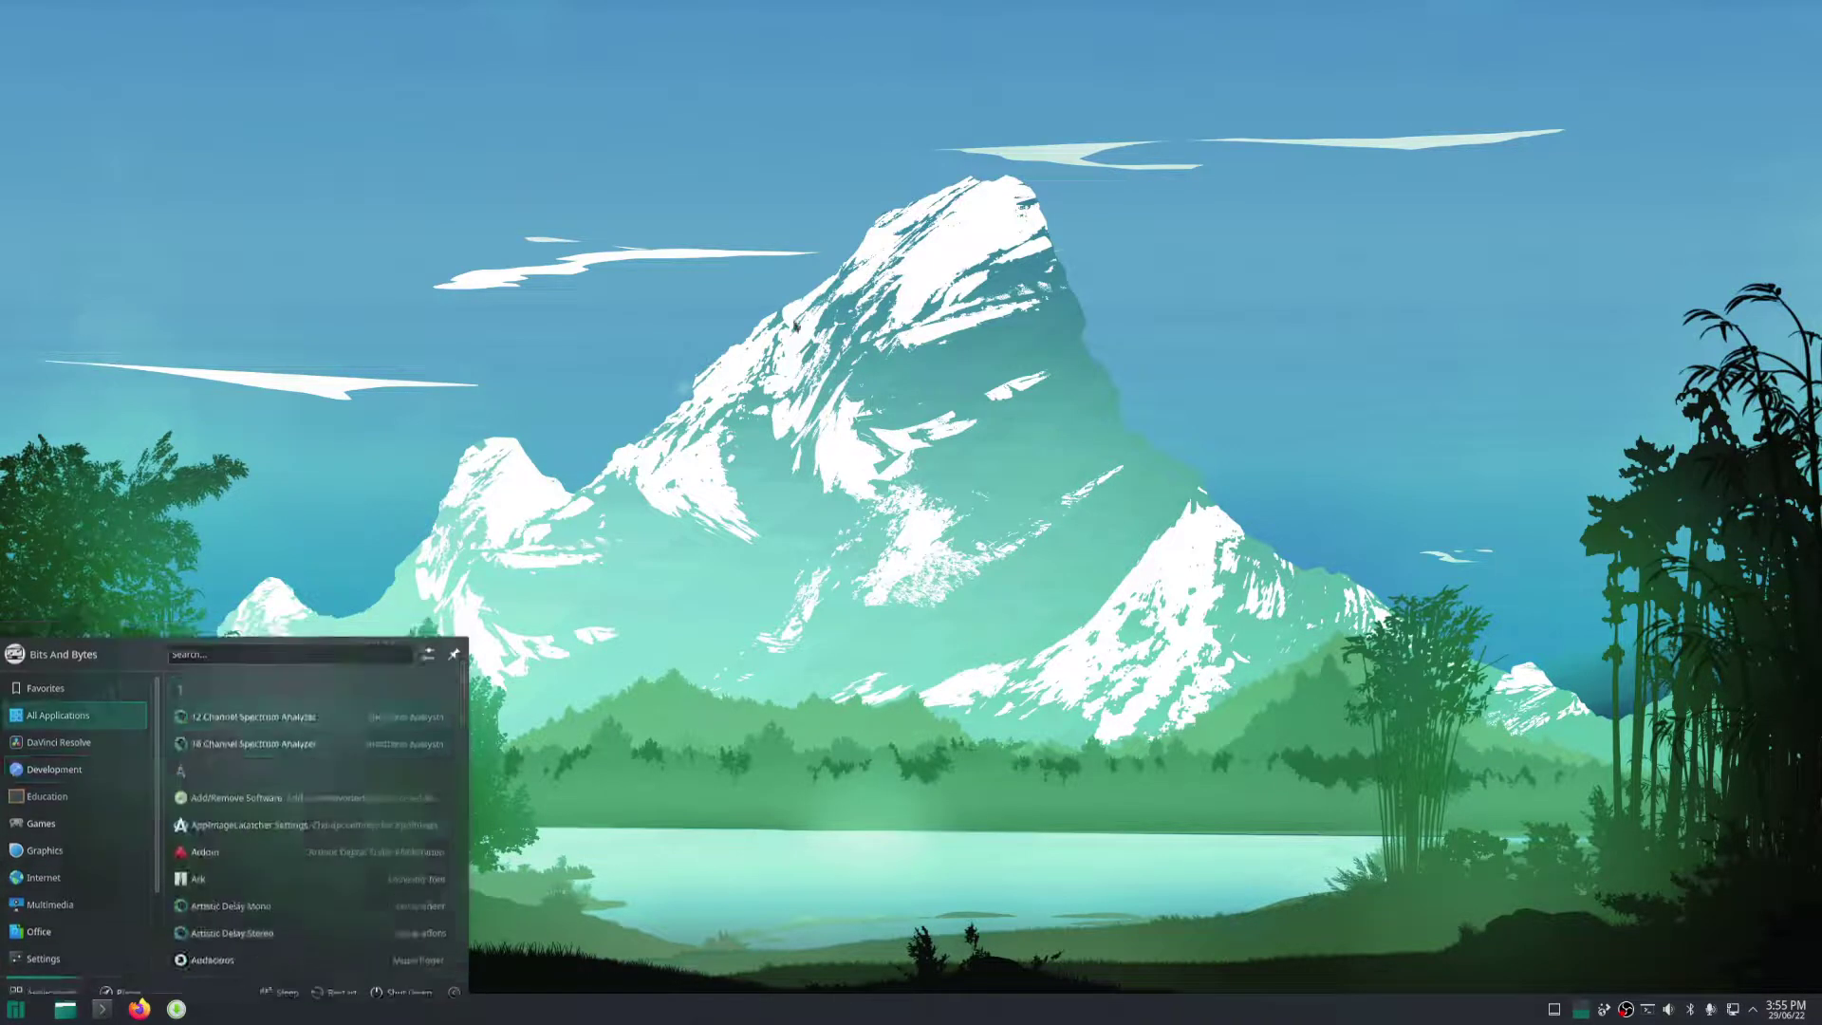
left_click(10, 1008)
left_click(10, 1008)
type("system")
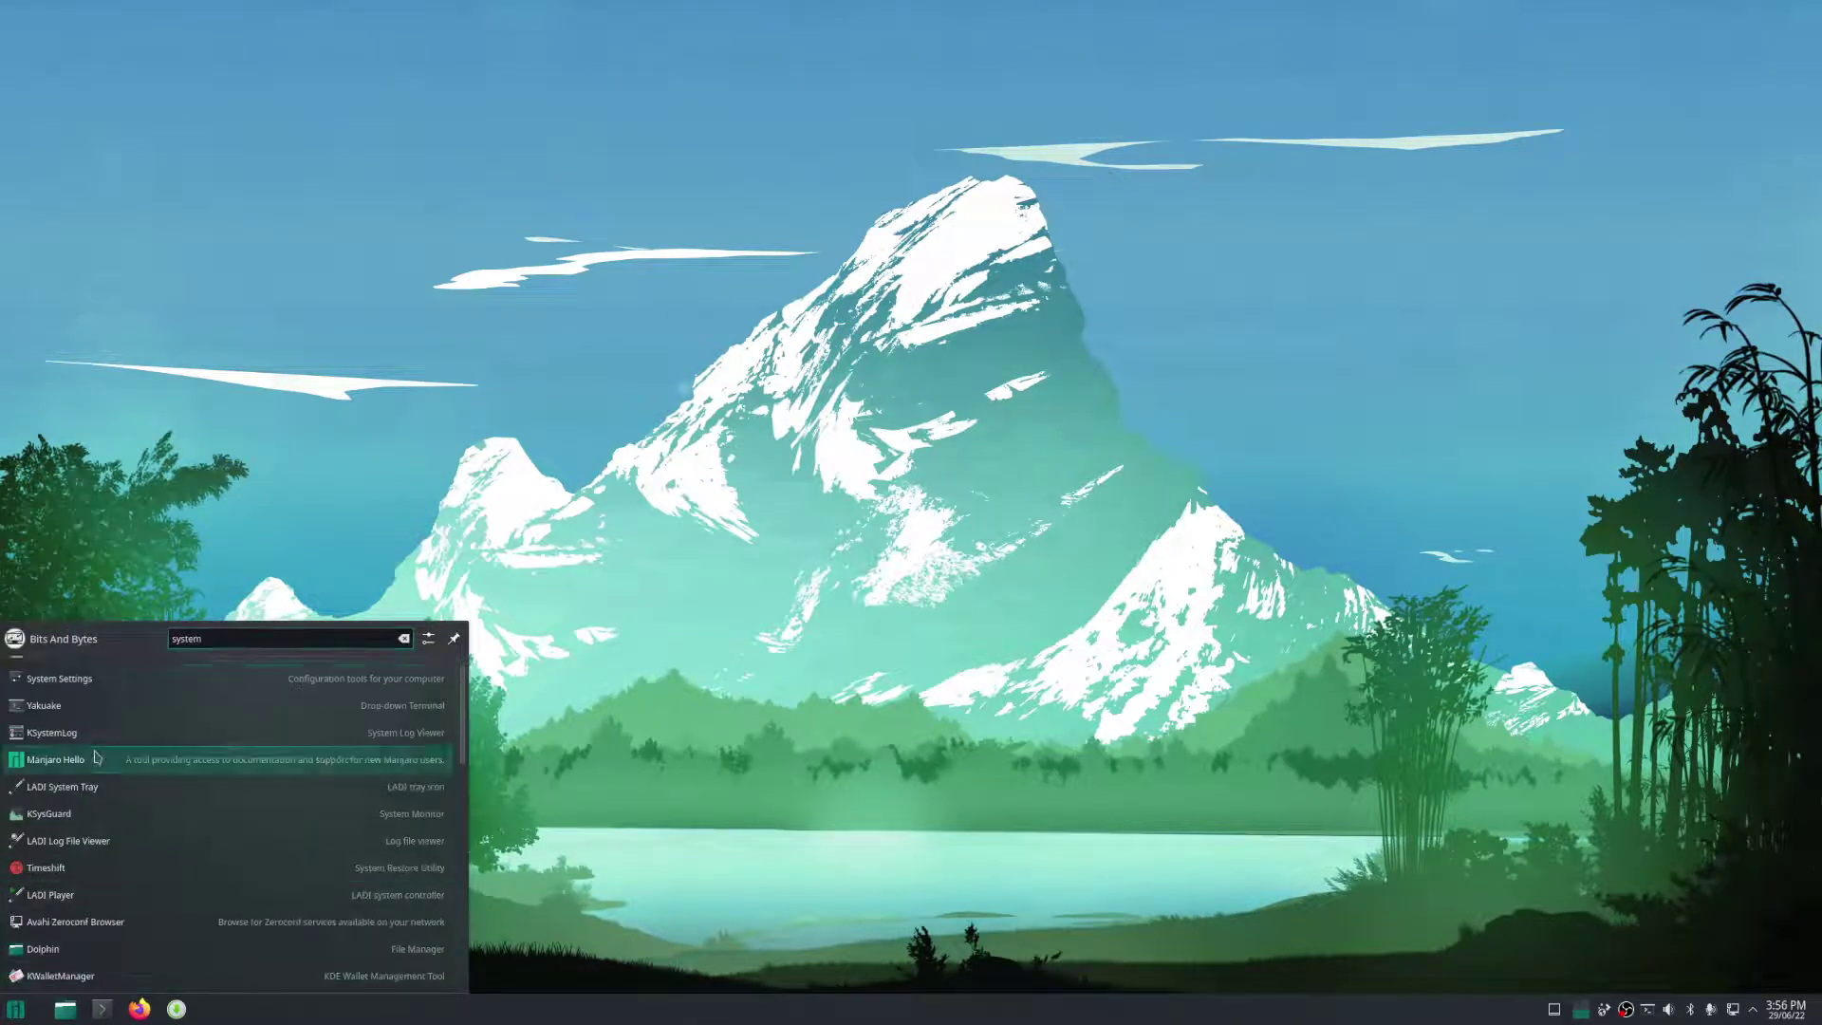
left_click(76, 680)
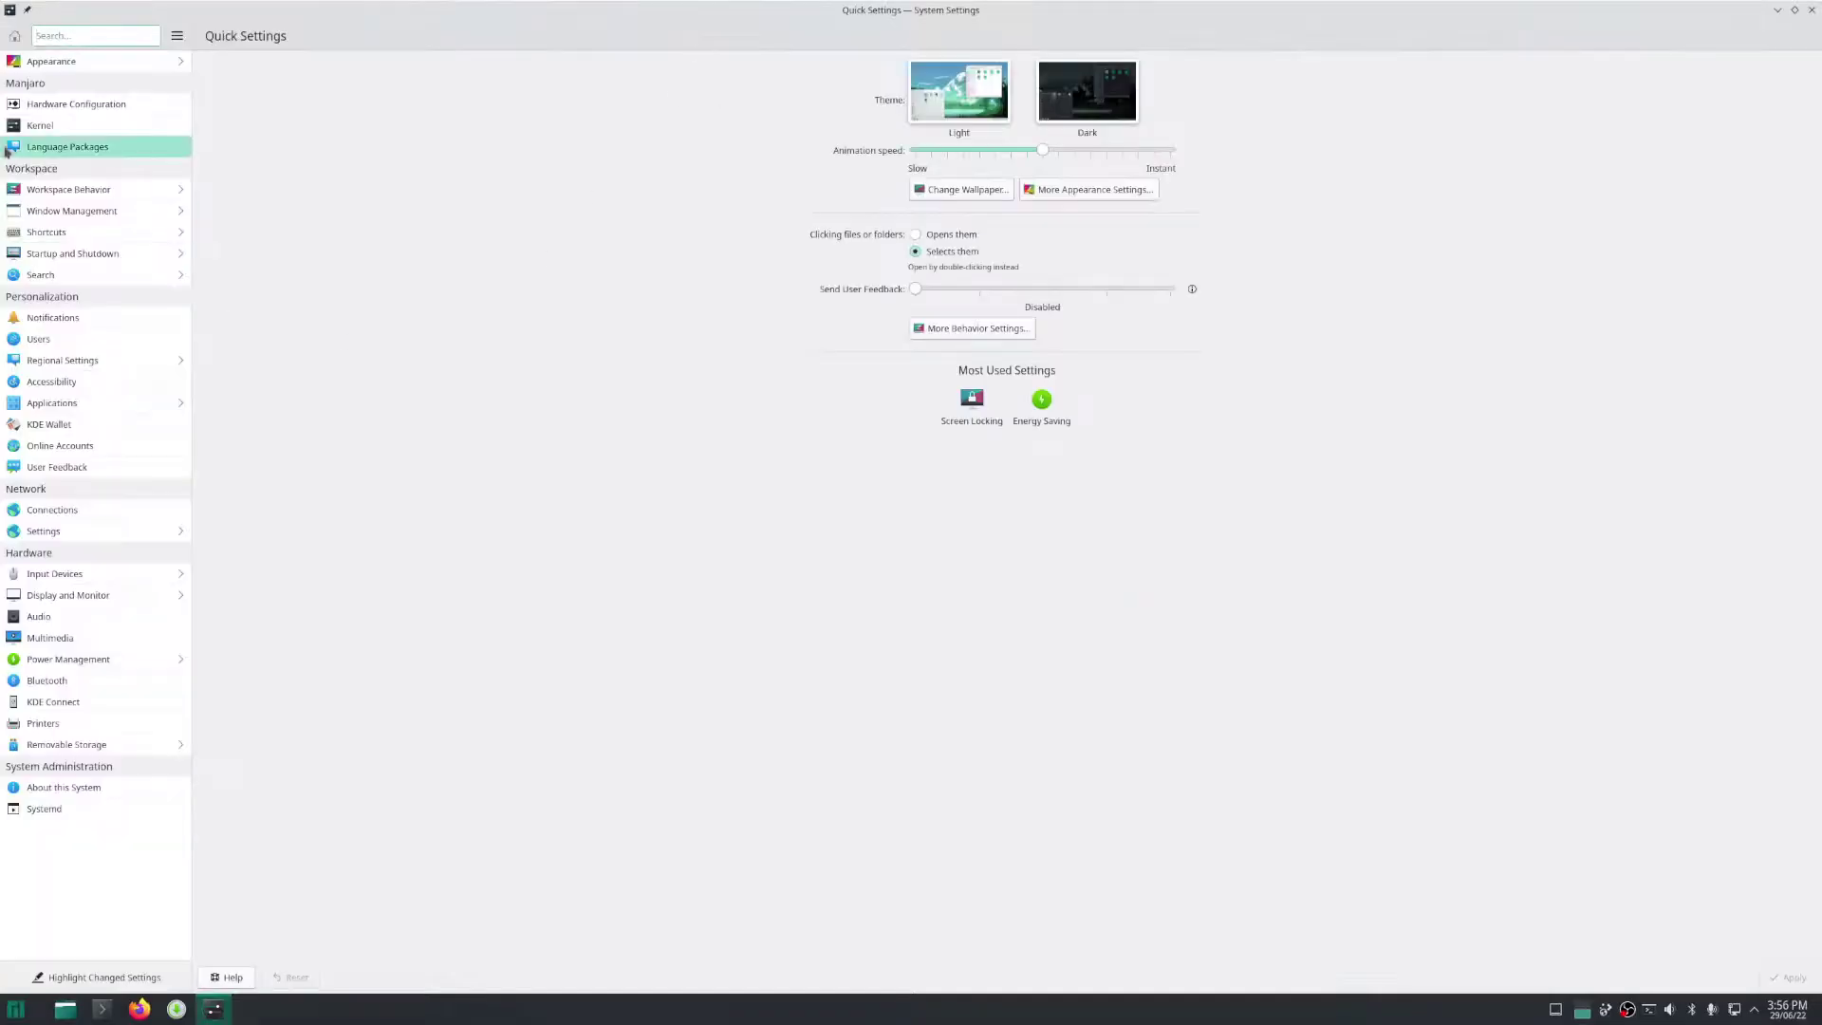
left_click(43, 126)
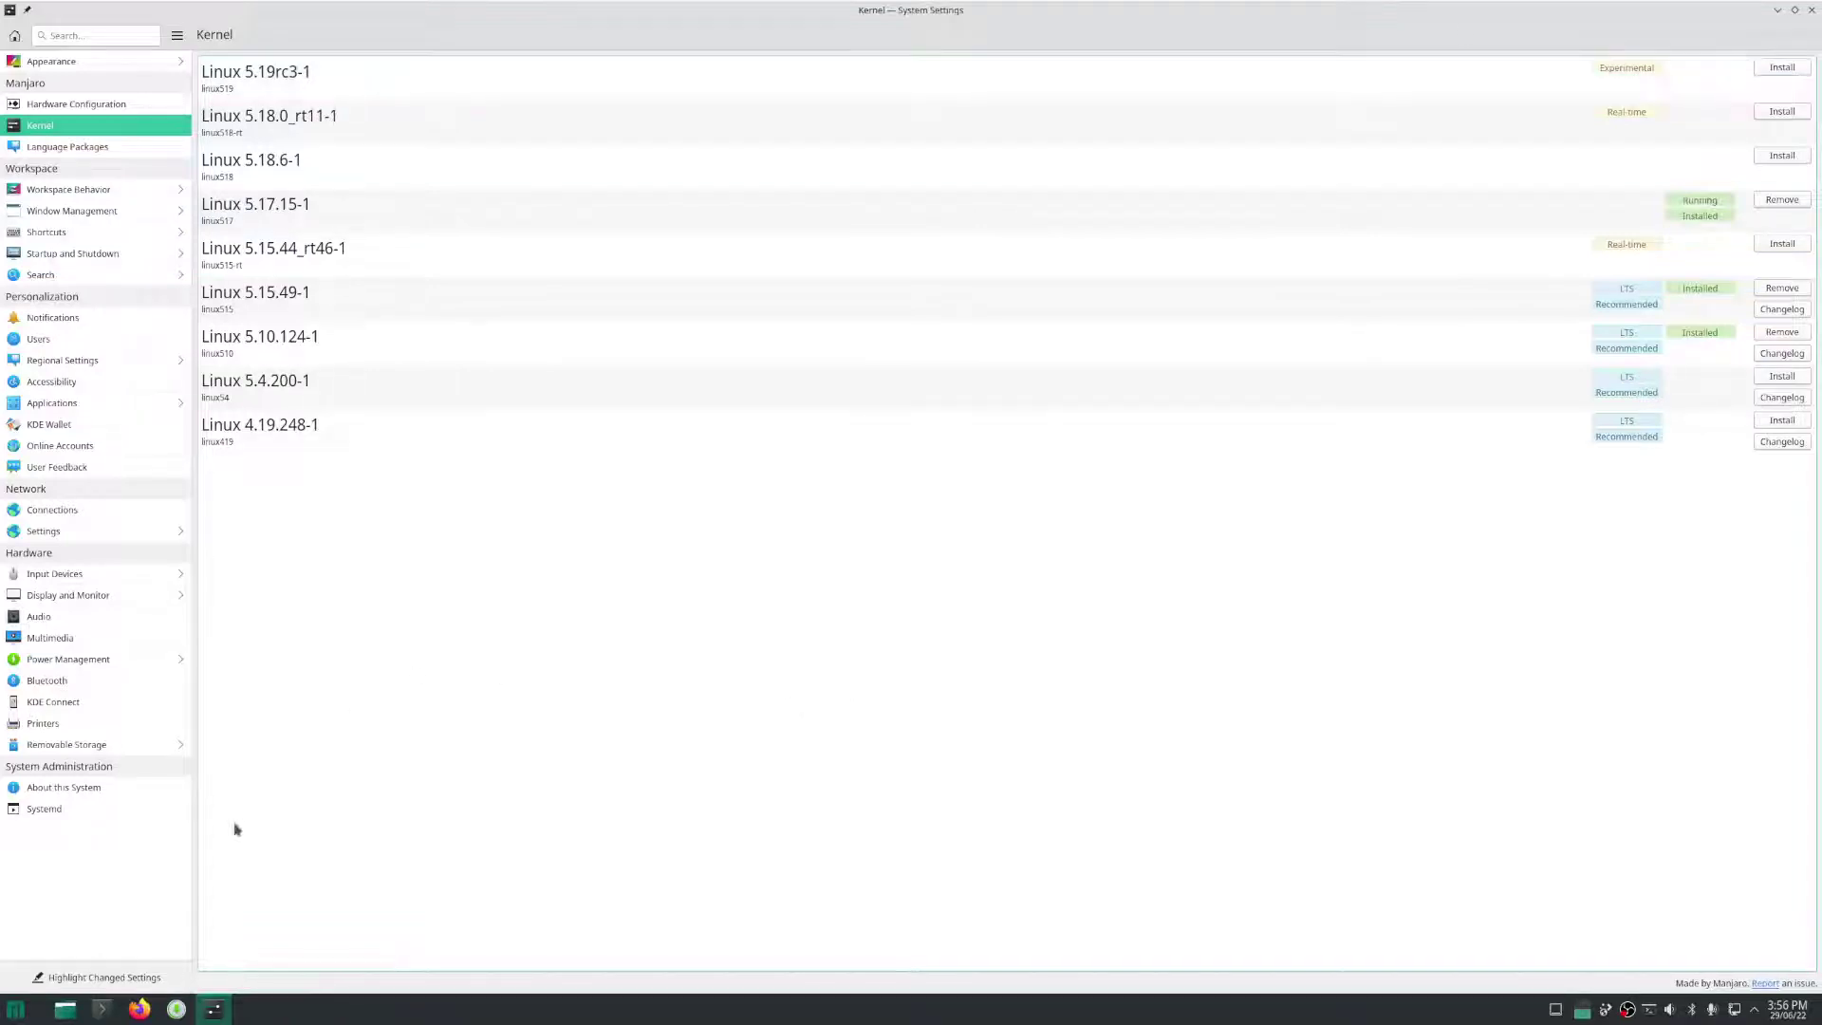
mouse_move(105, 194)
Close System Settings, maximize Dolphin on the Home folder, and launch Konsole over it.
left_click(1814, 11)
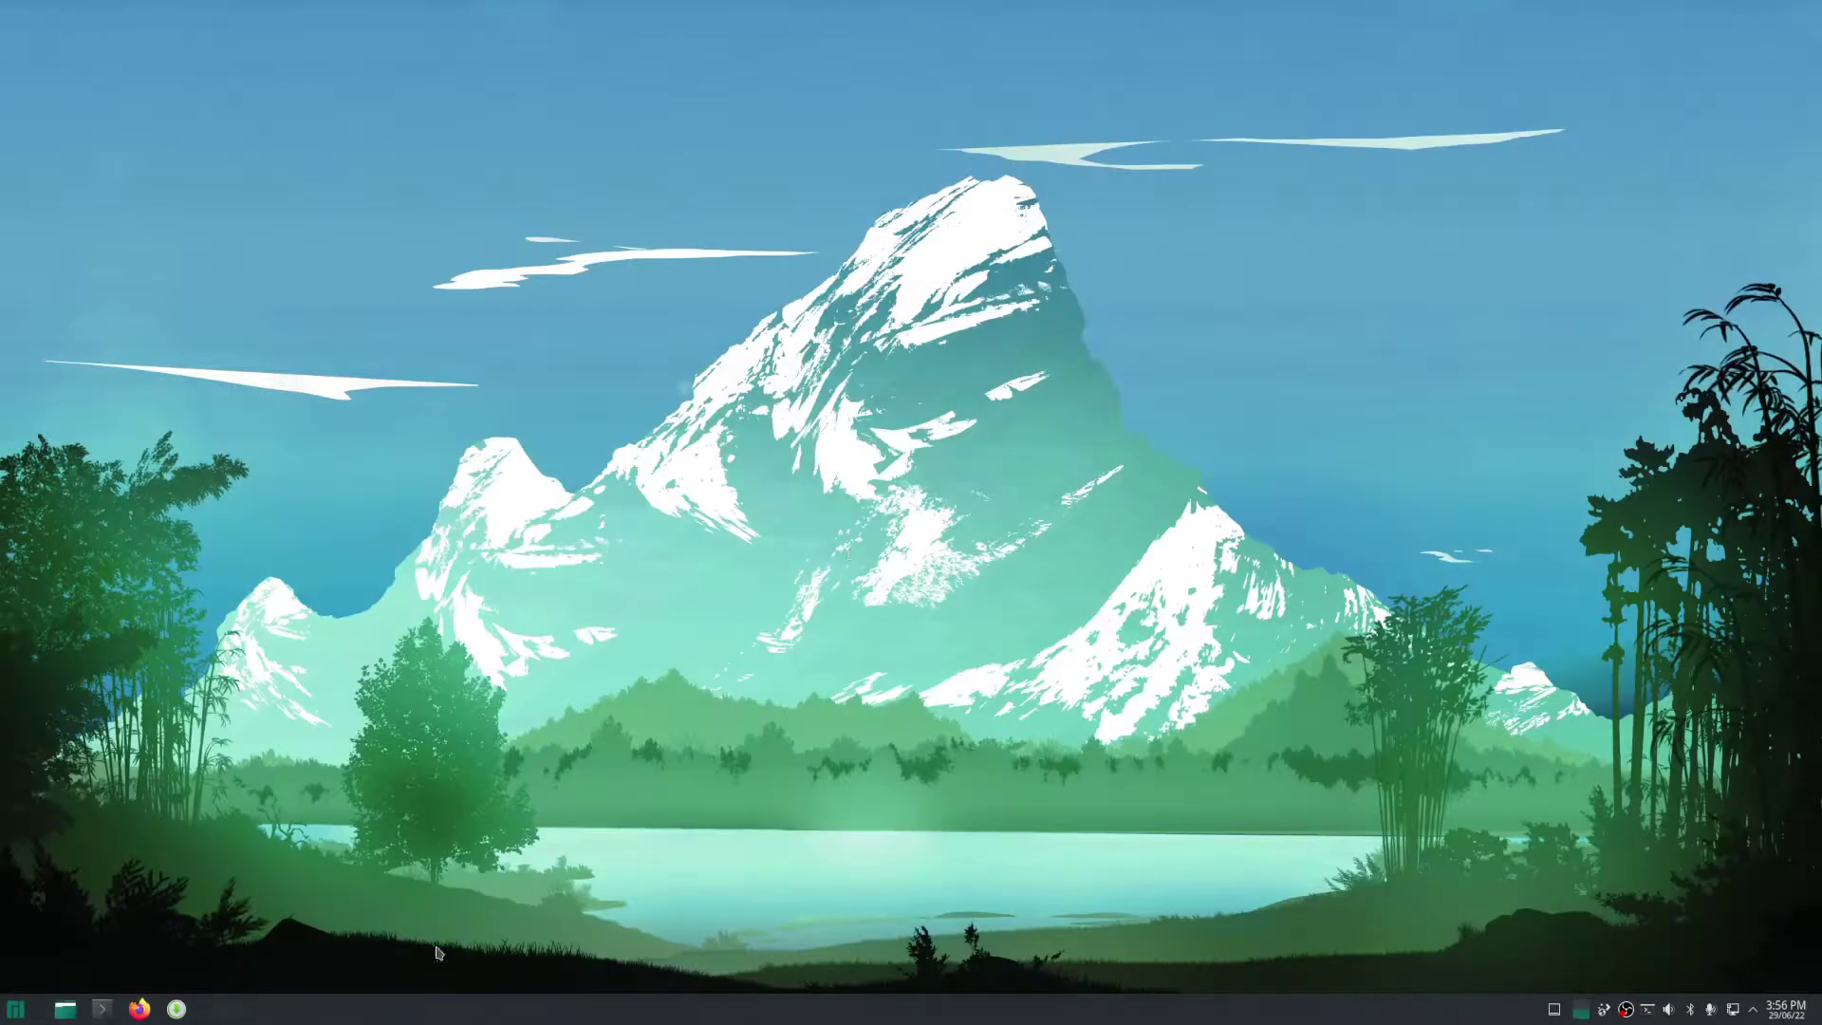
left_click(67, 1009)
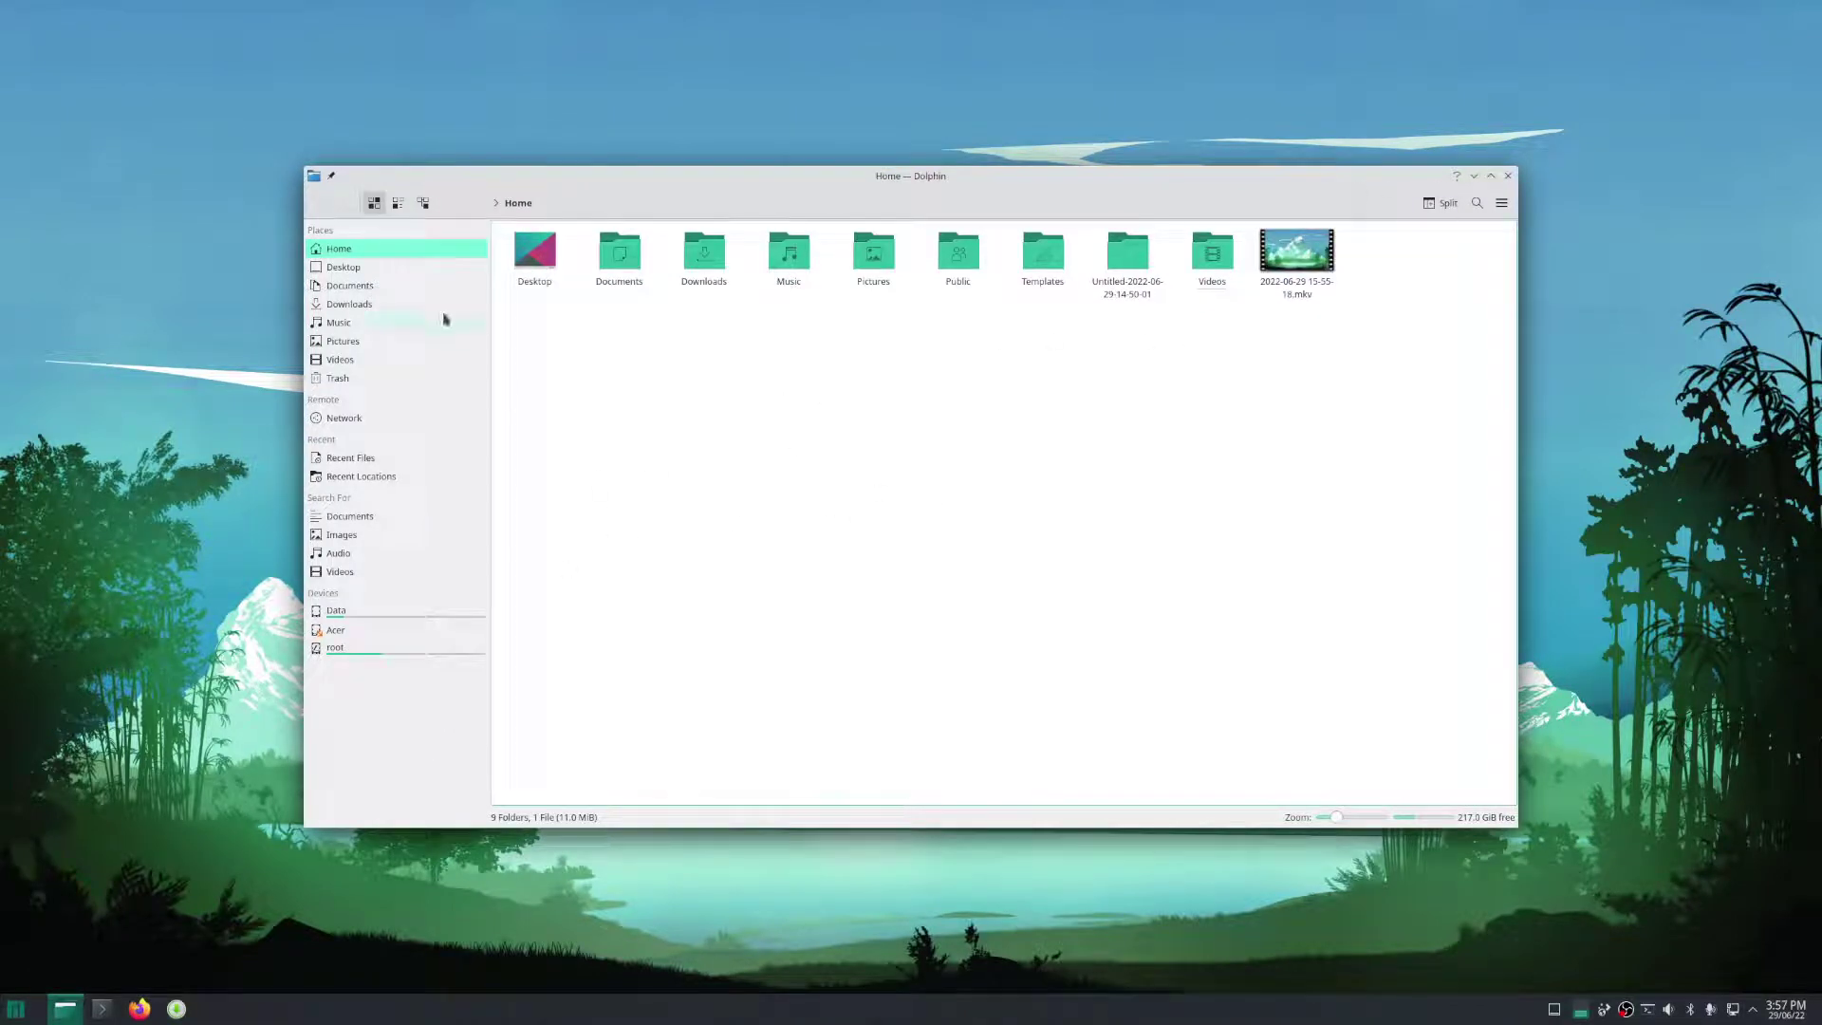
left_click(1490, 177)
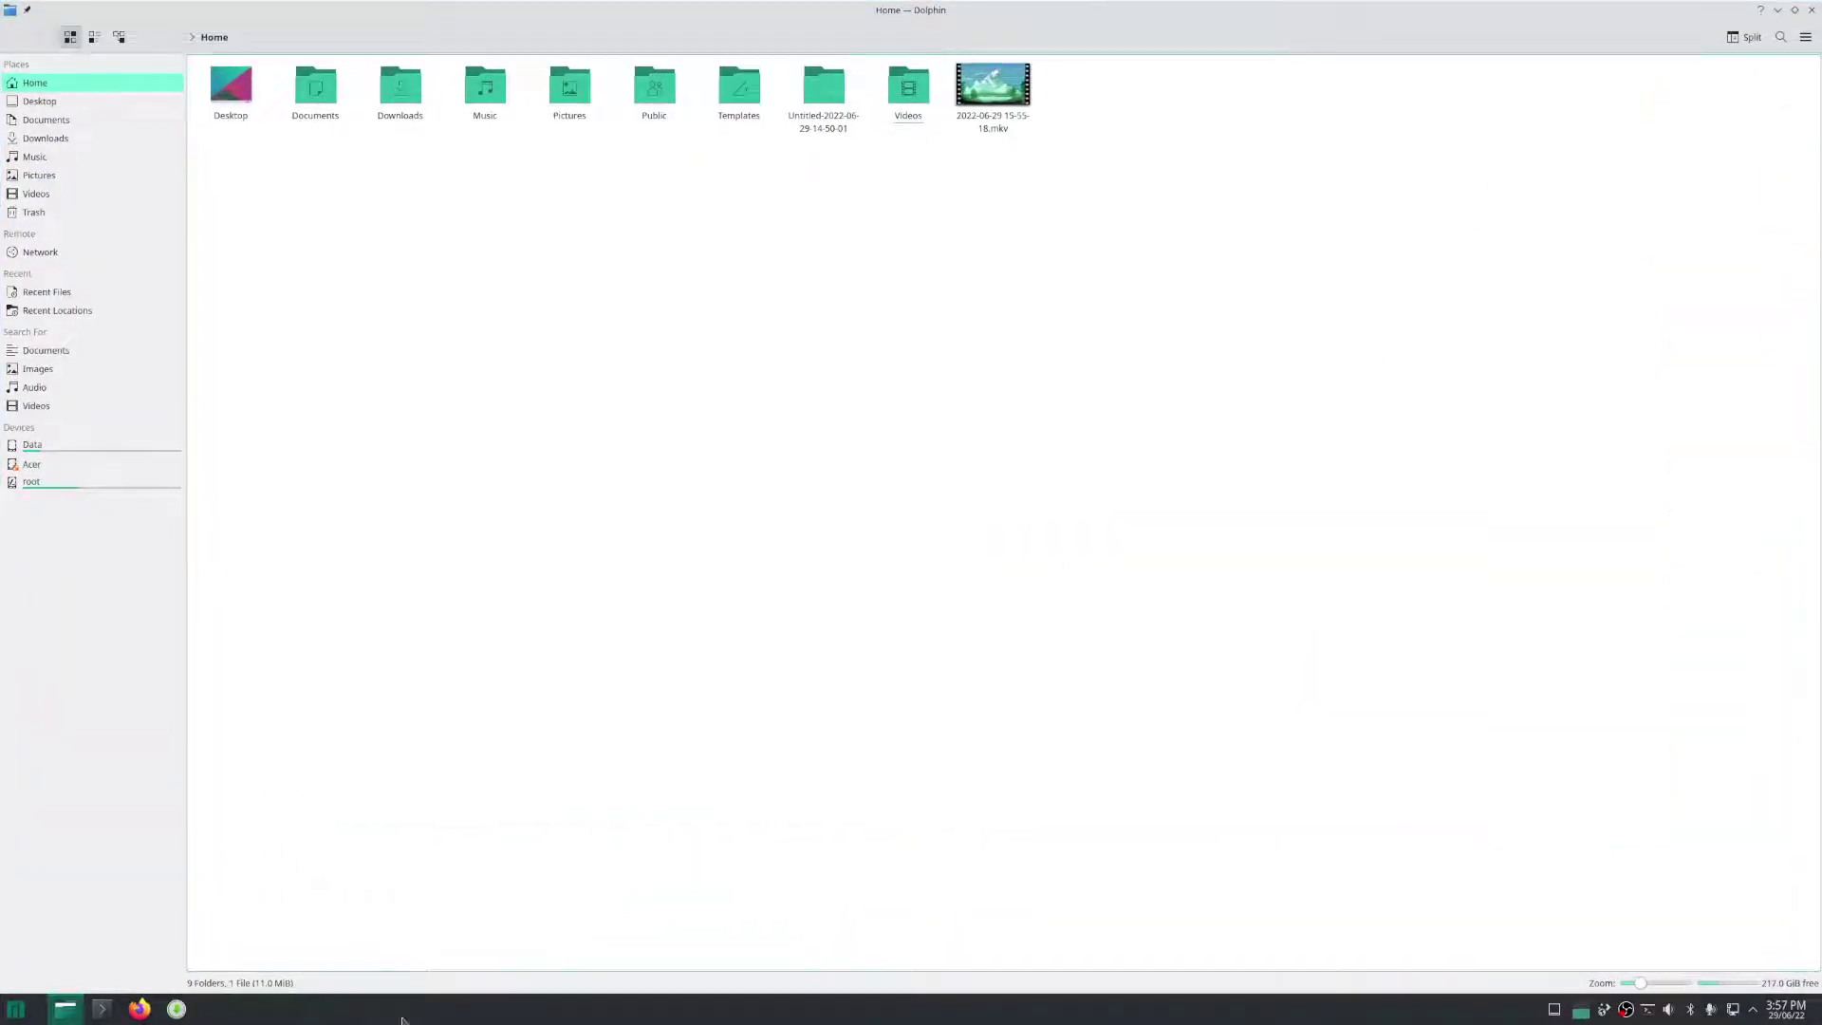
left_click(103, 1010)
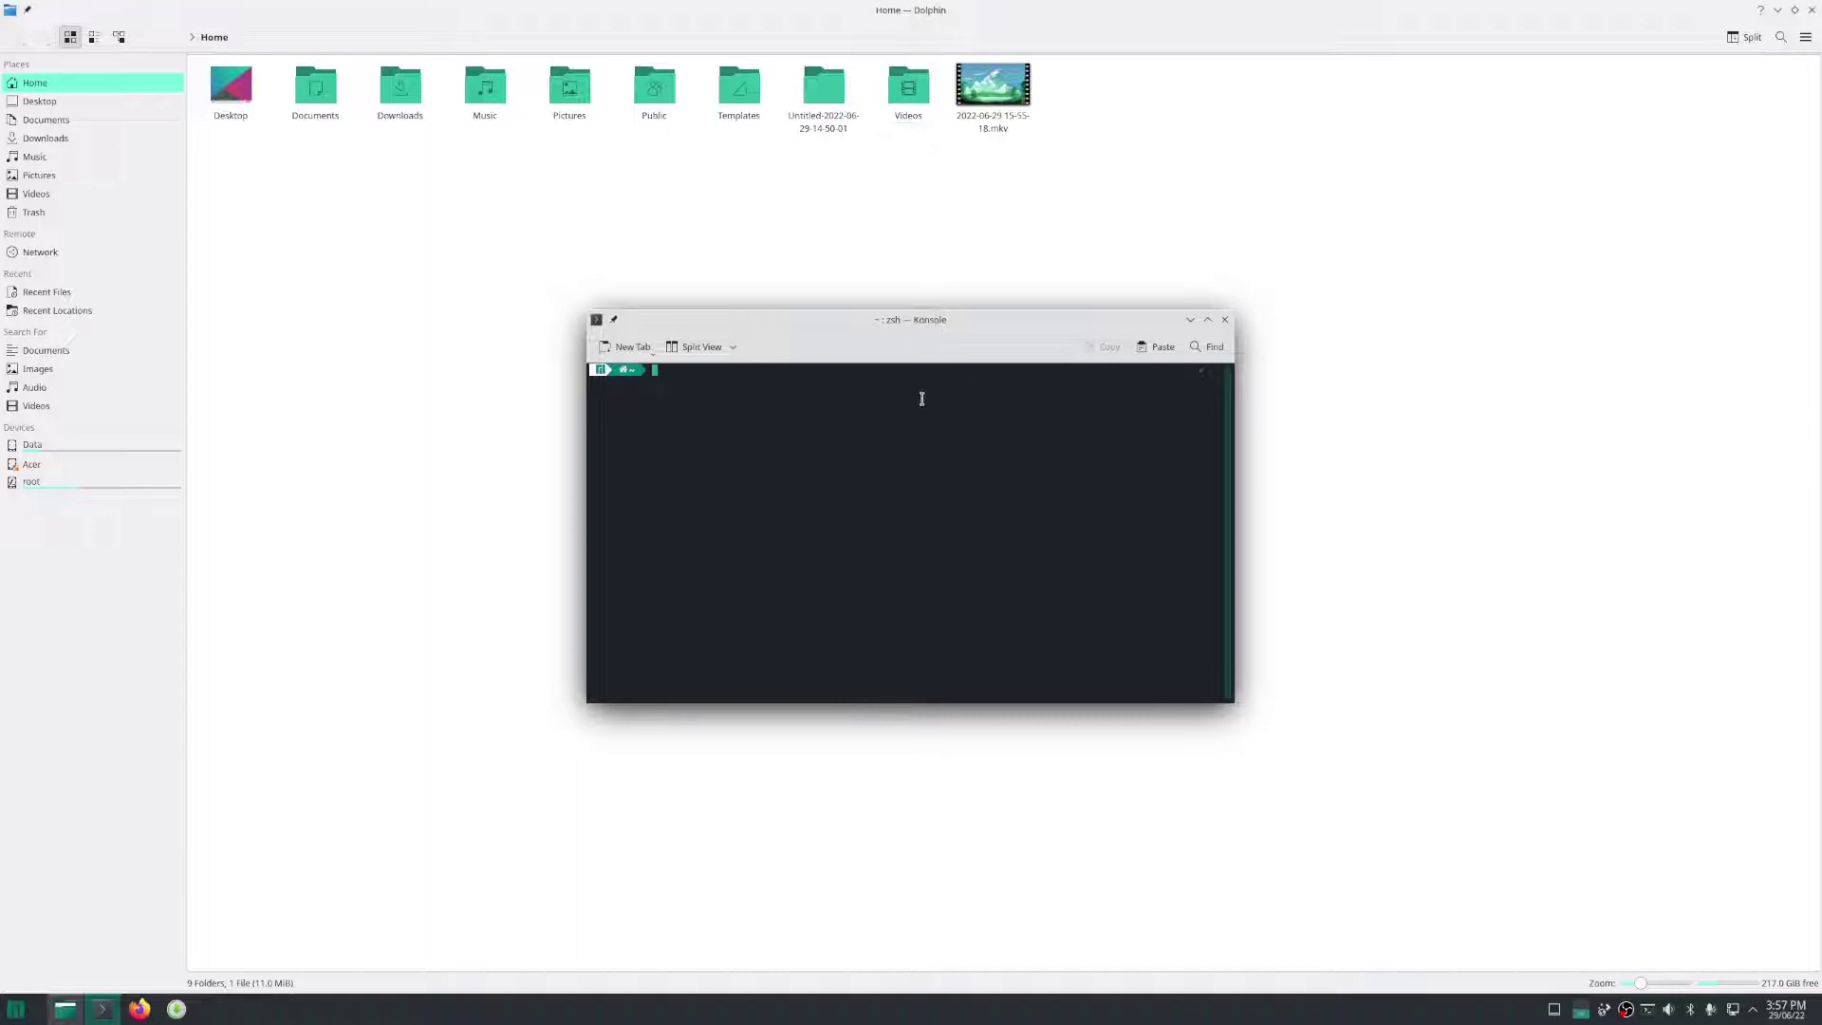
Maximize Konsole, split it Left/Right twice, and split the middle pane Top/Bottom.
left_click(1207, 320)
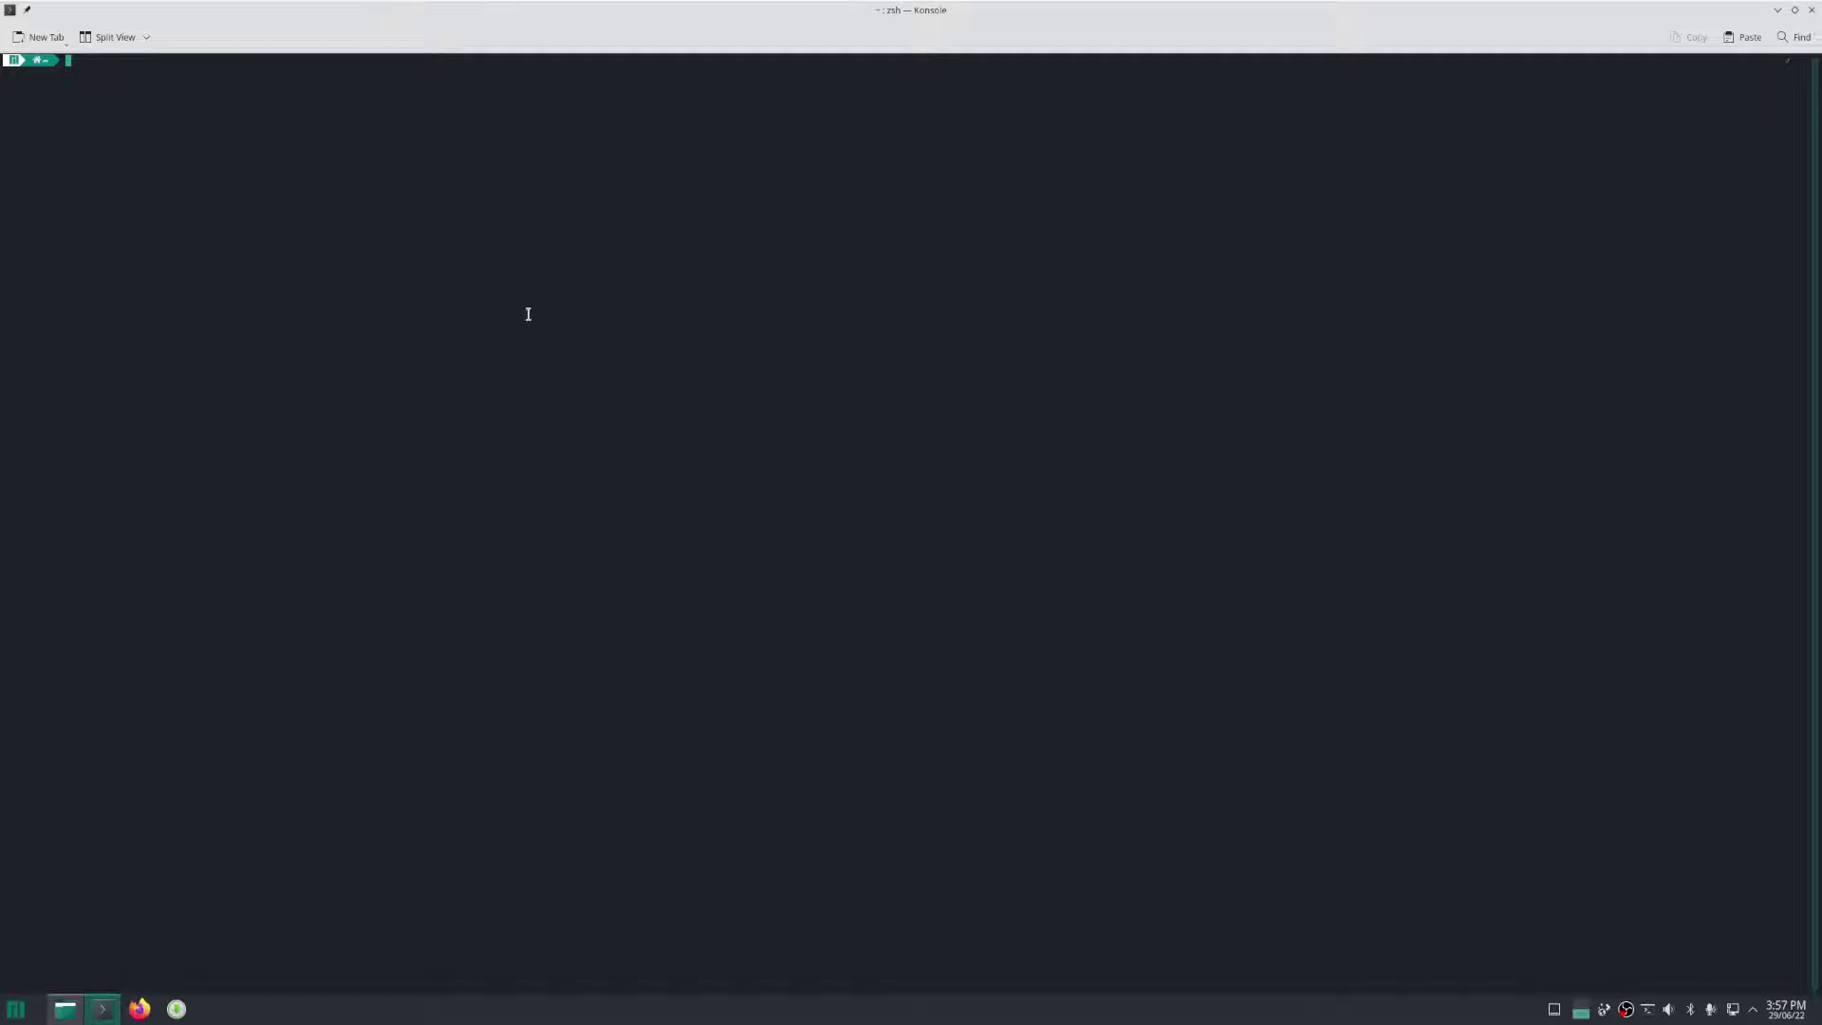
left_click(144, 39)
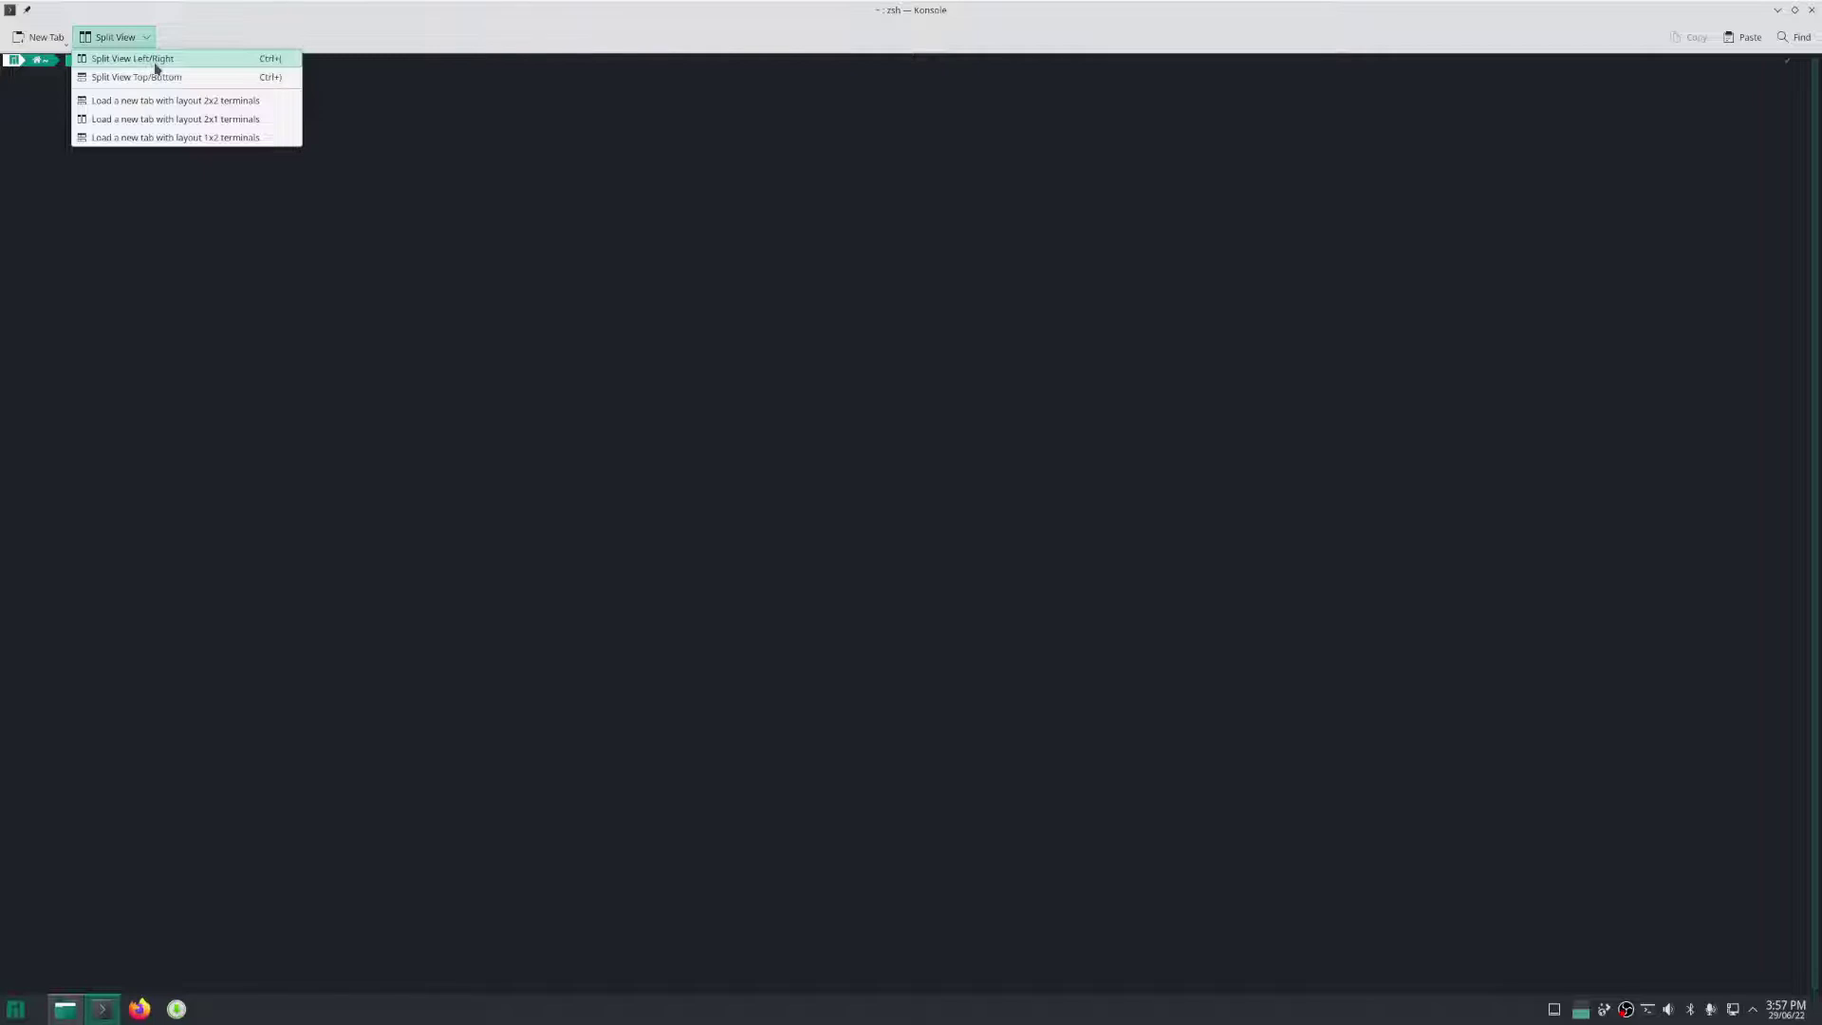
left_click(157, 69)
left_click(133, 40)
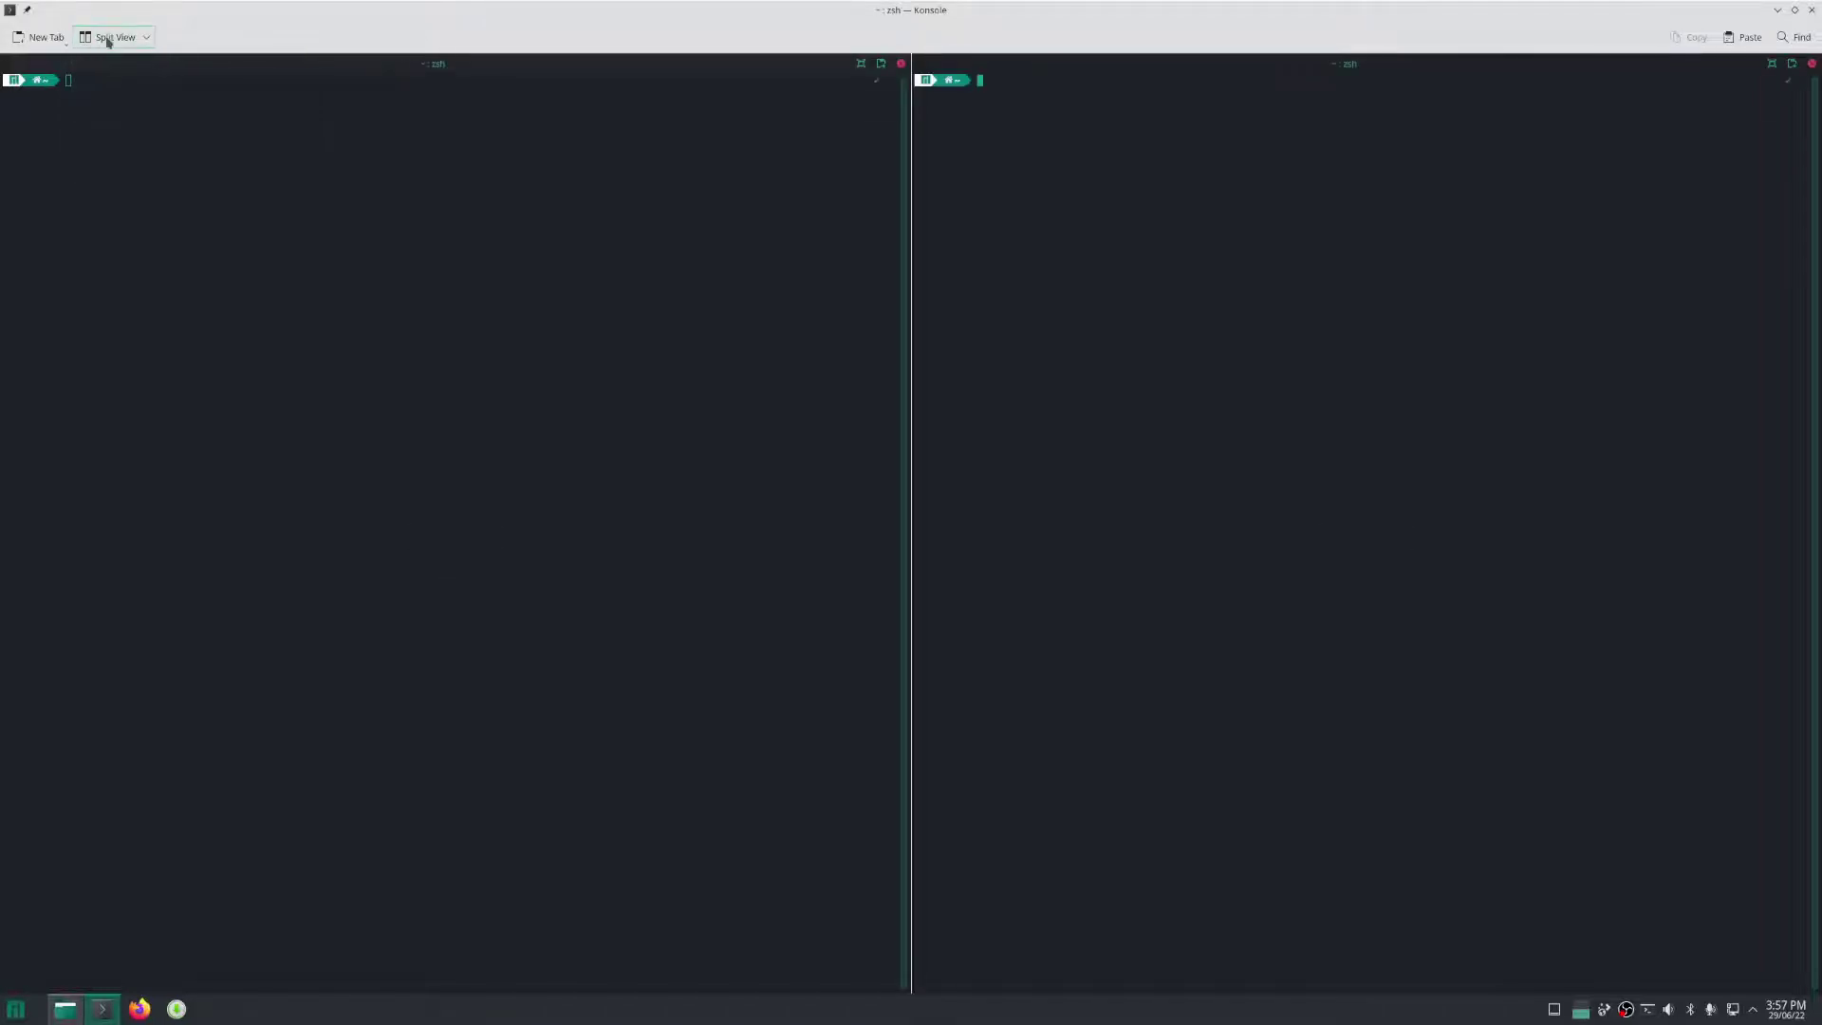
left_click(138, 60)
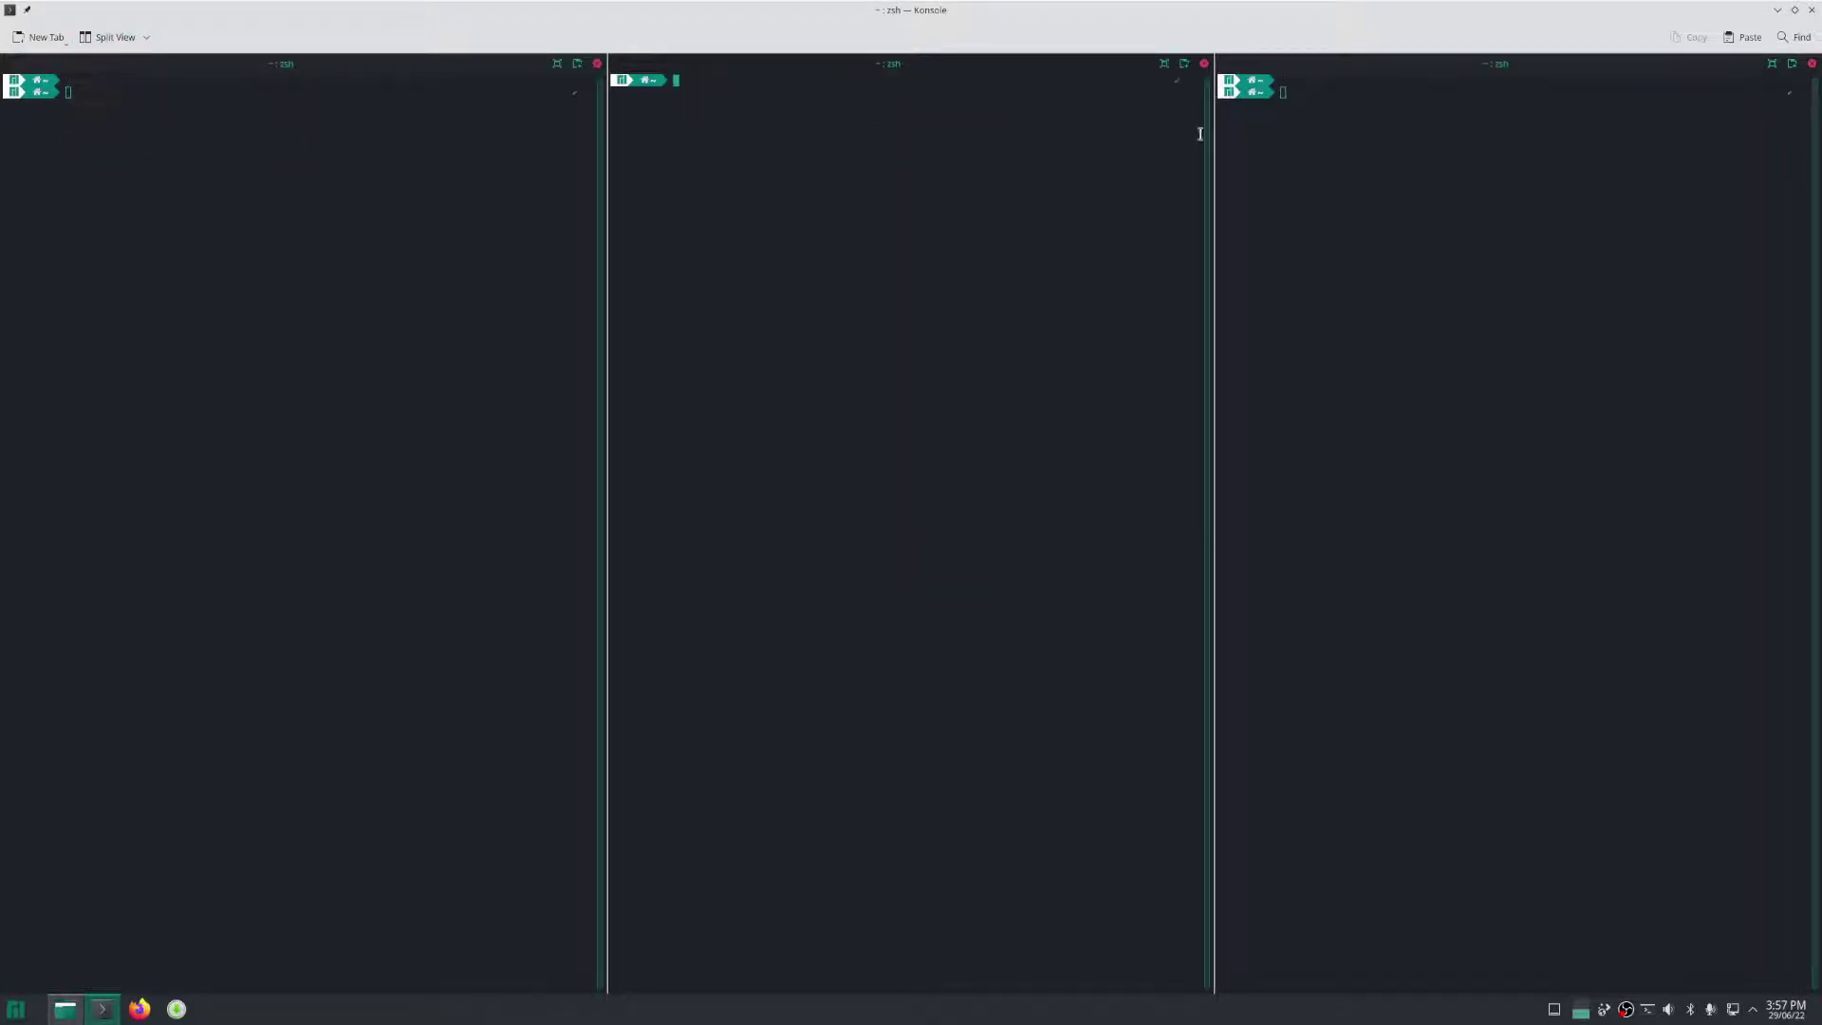
left_click(116, 40)
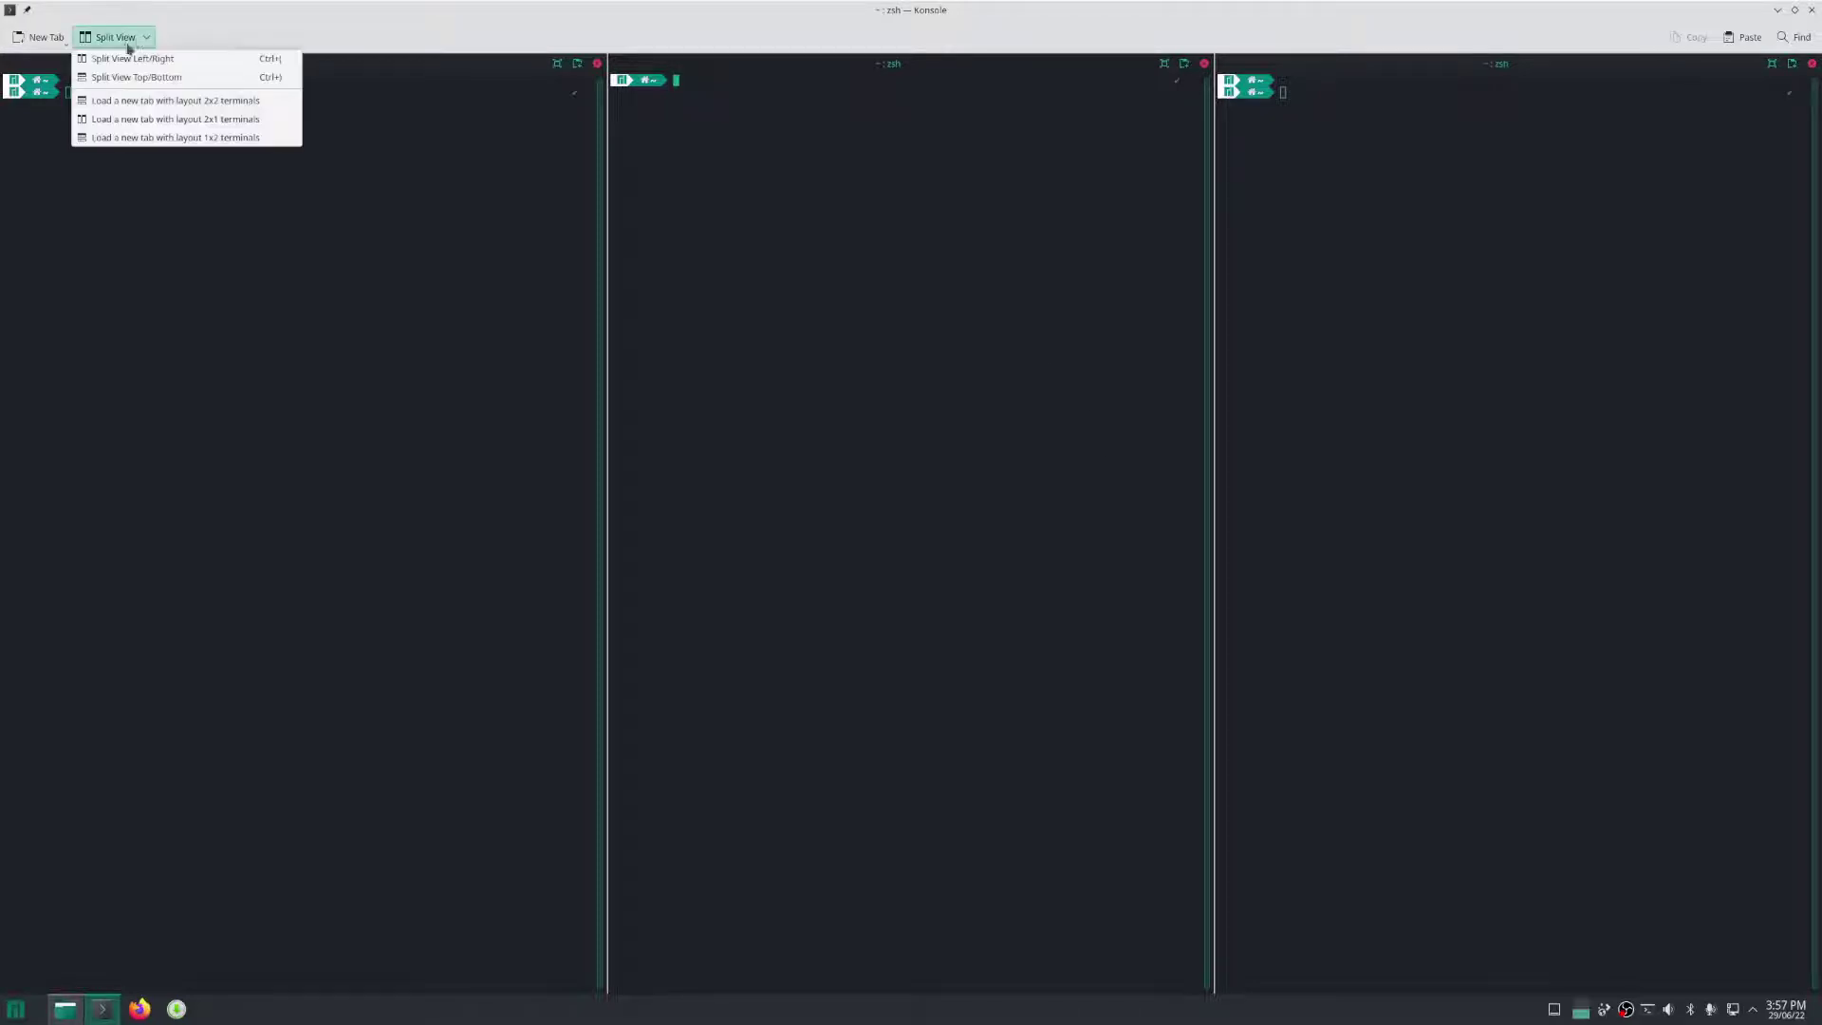
left_click(155, 77)
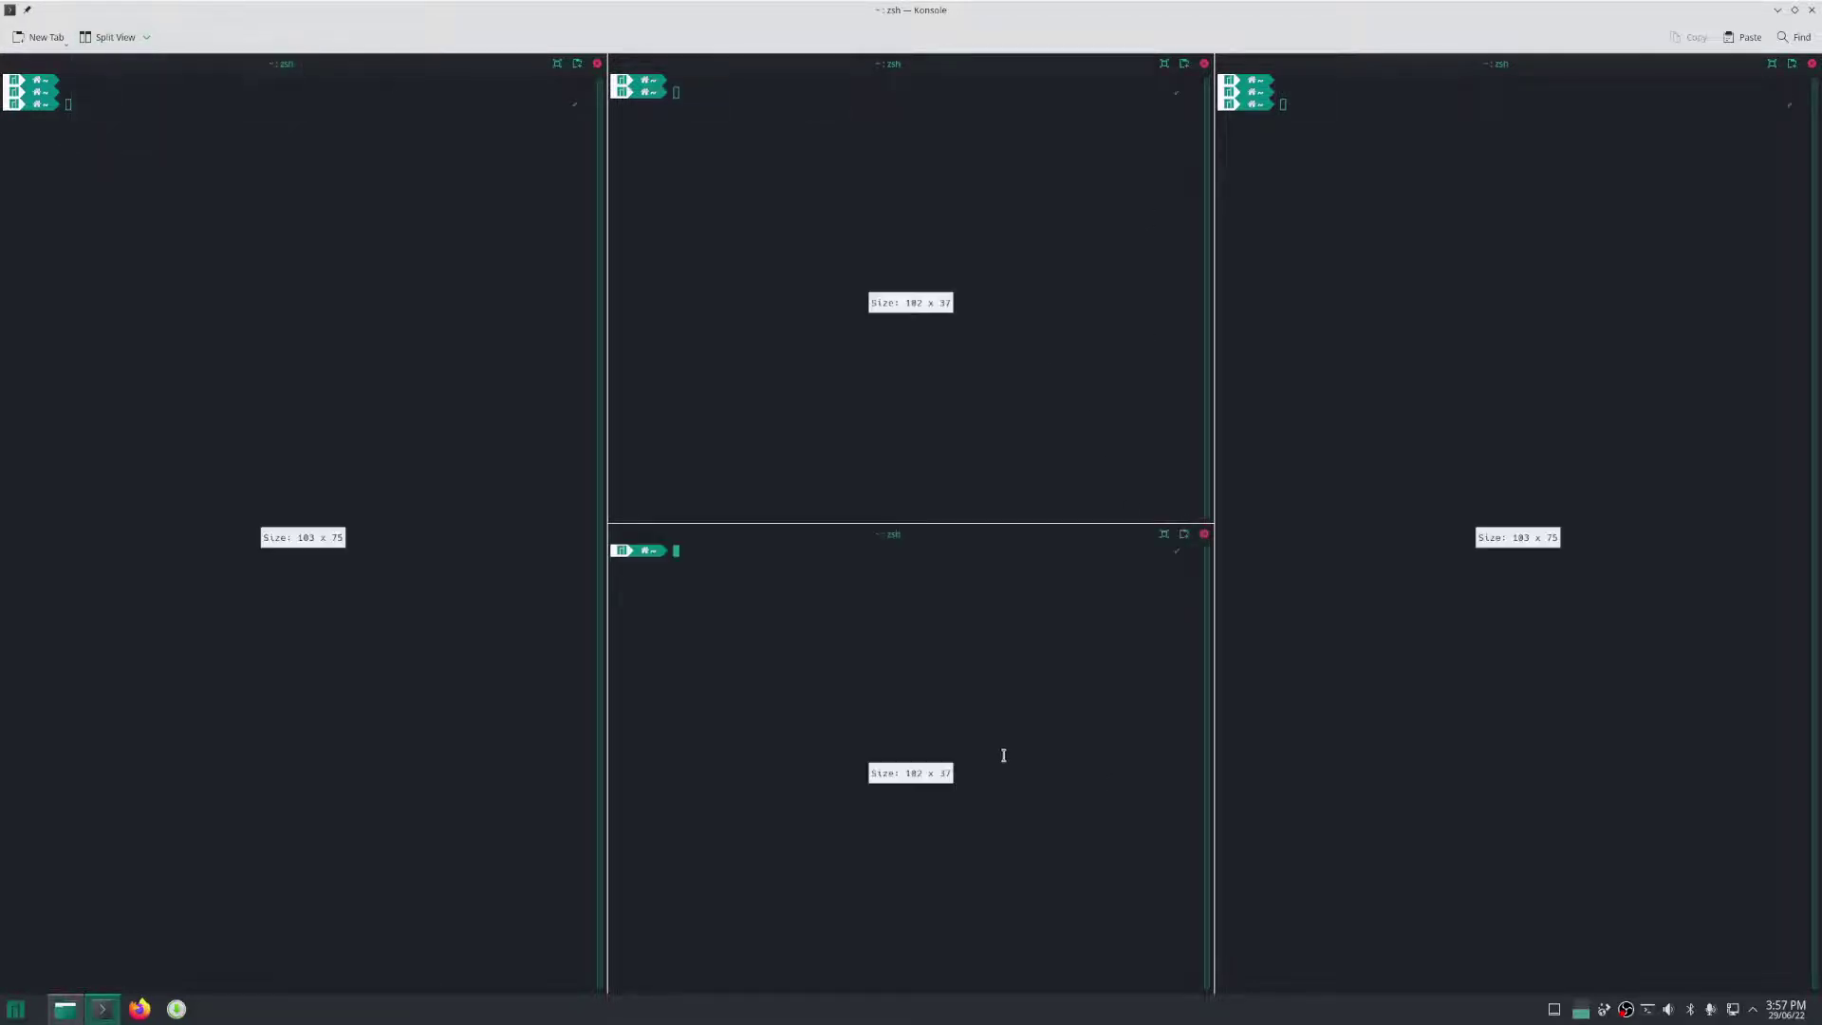
left_click(1368, 329)
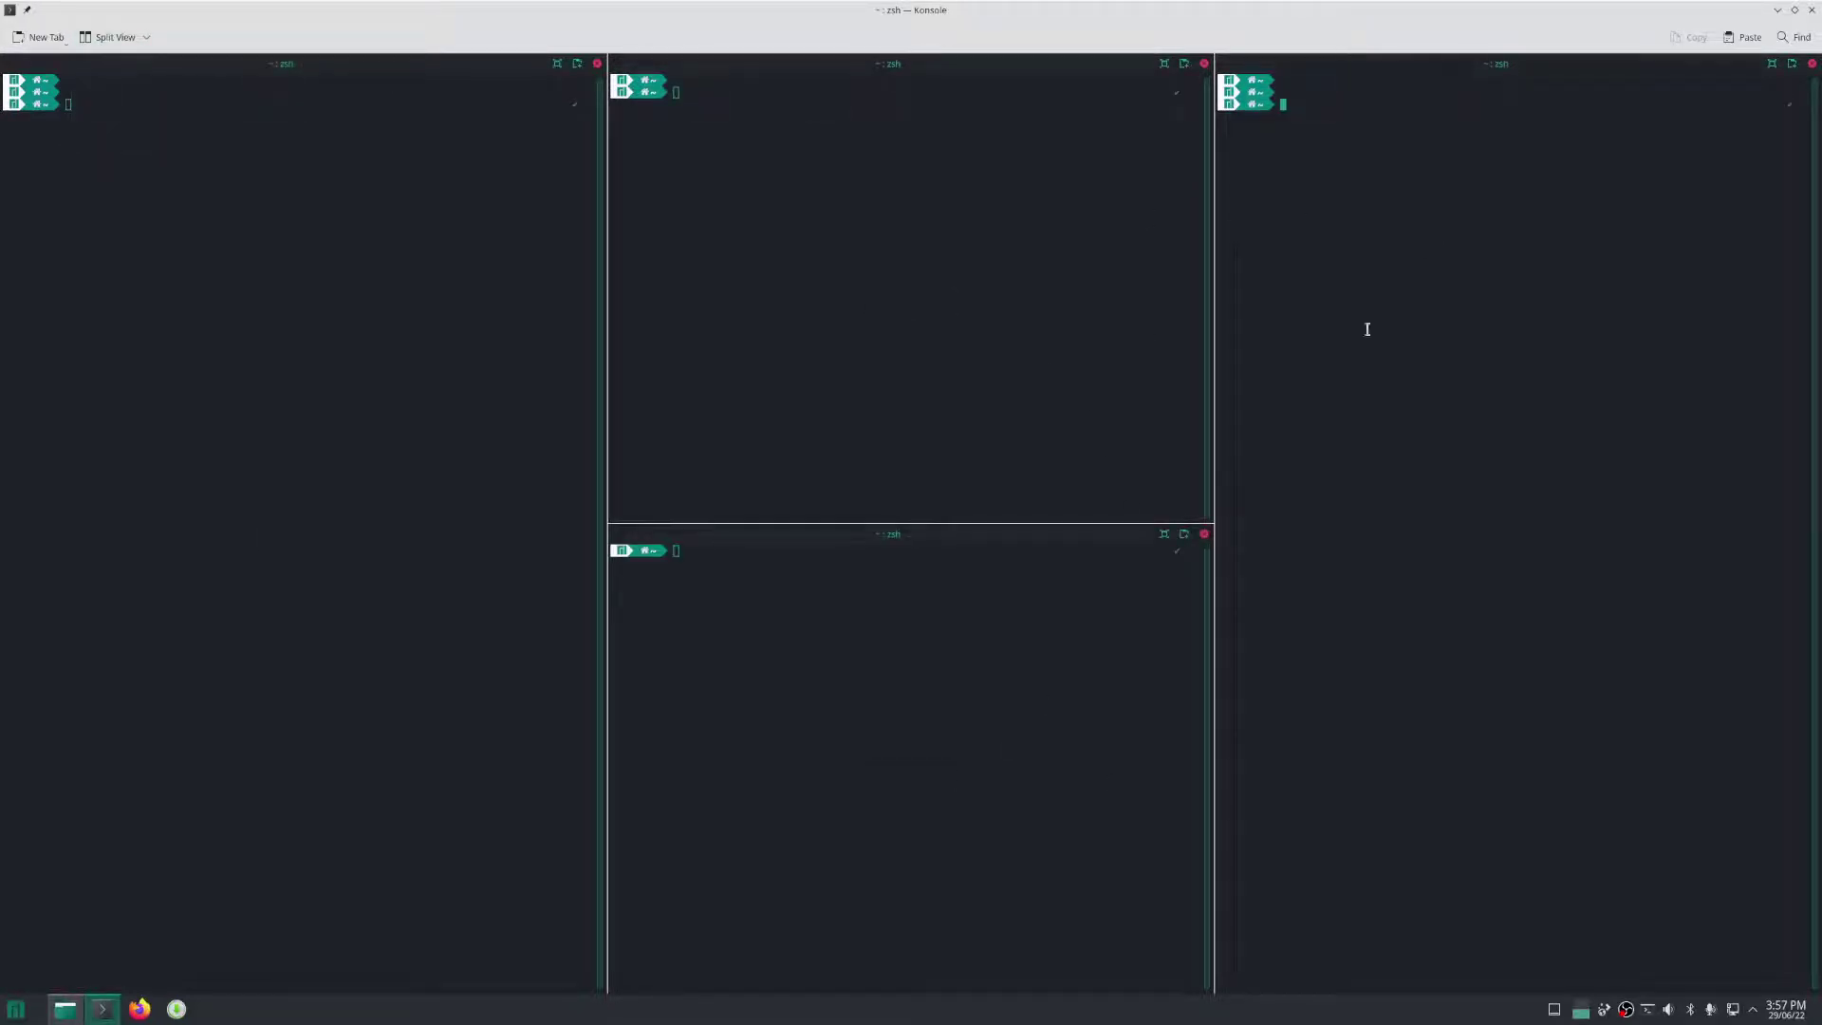
left_click(1057, 209)
In the left pane, decline the correction for the mistyped 'la', interrupt it, and run ls.
left_click(1500, 268)
left_click(253, 412)
type("la")
key("Return")
type("n")
key("ctrl+c")
key("Return")
type("ls")
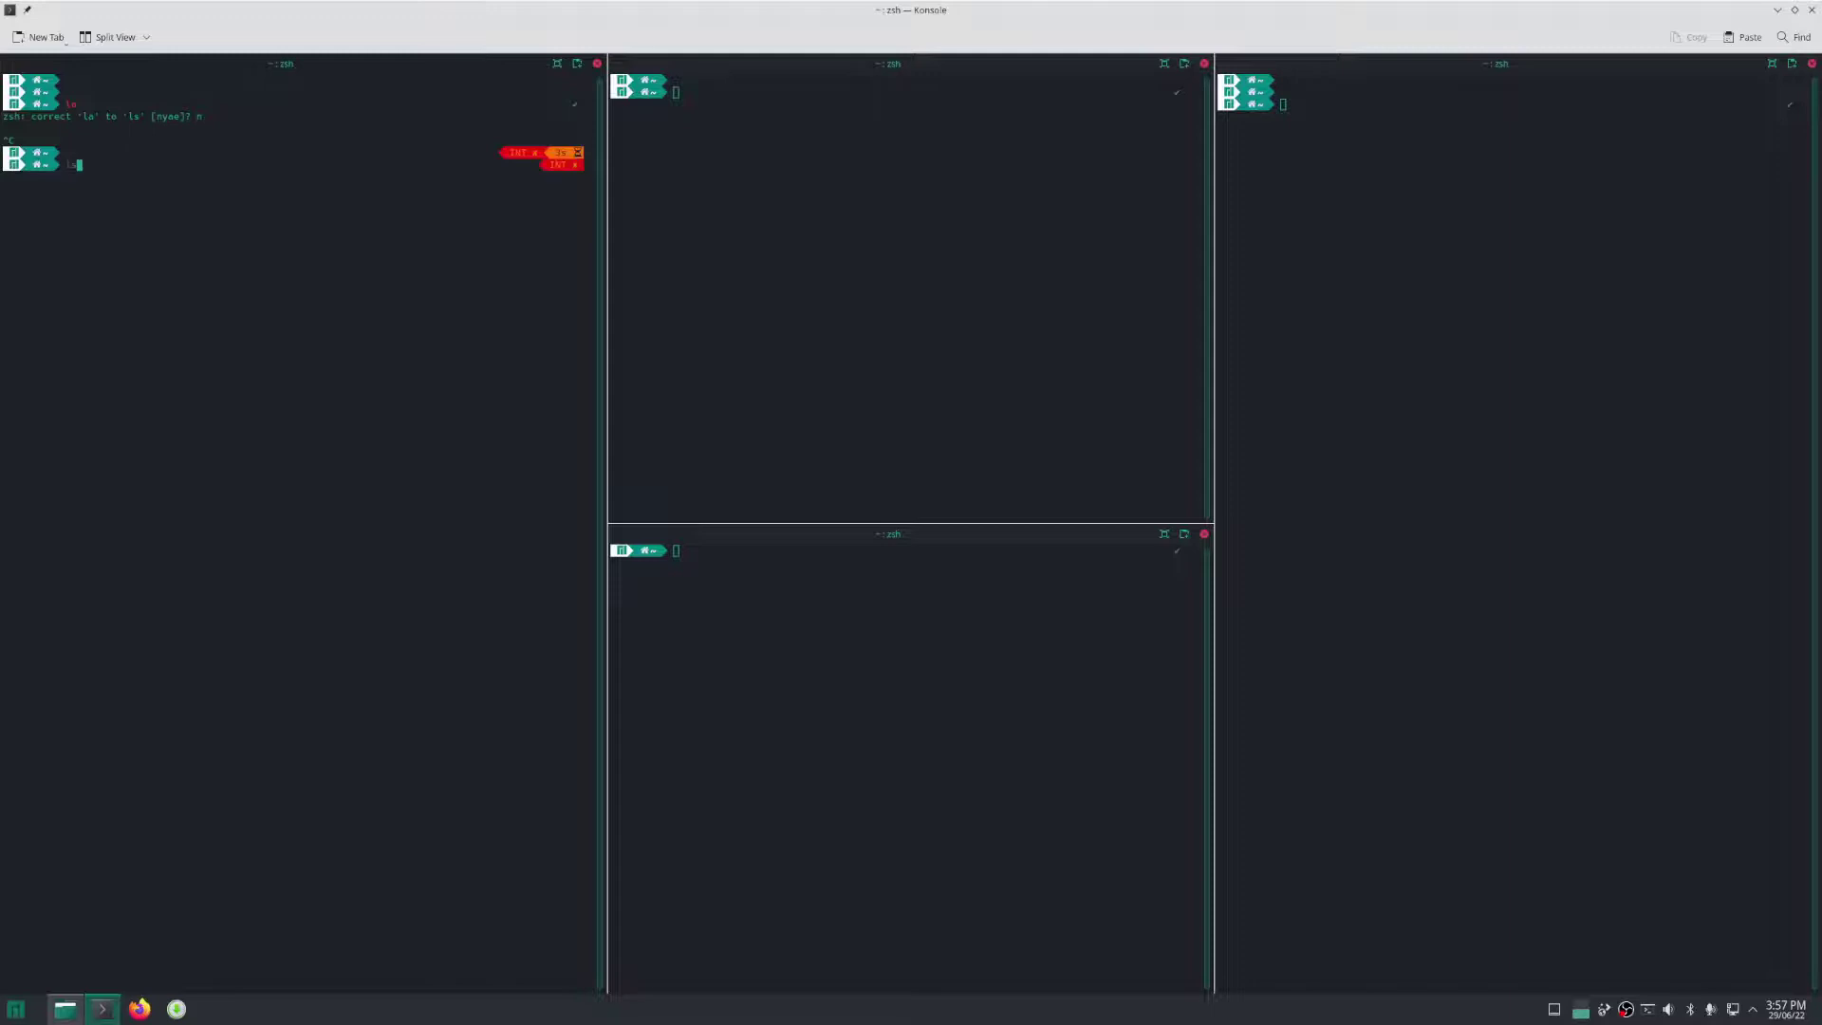
key("Return")
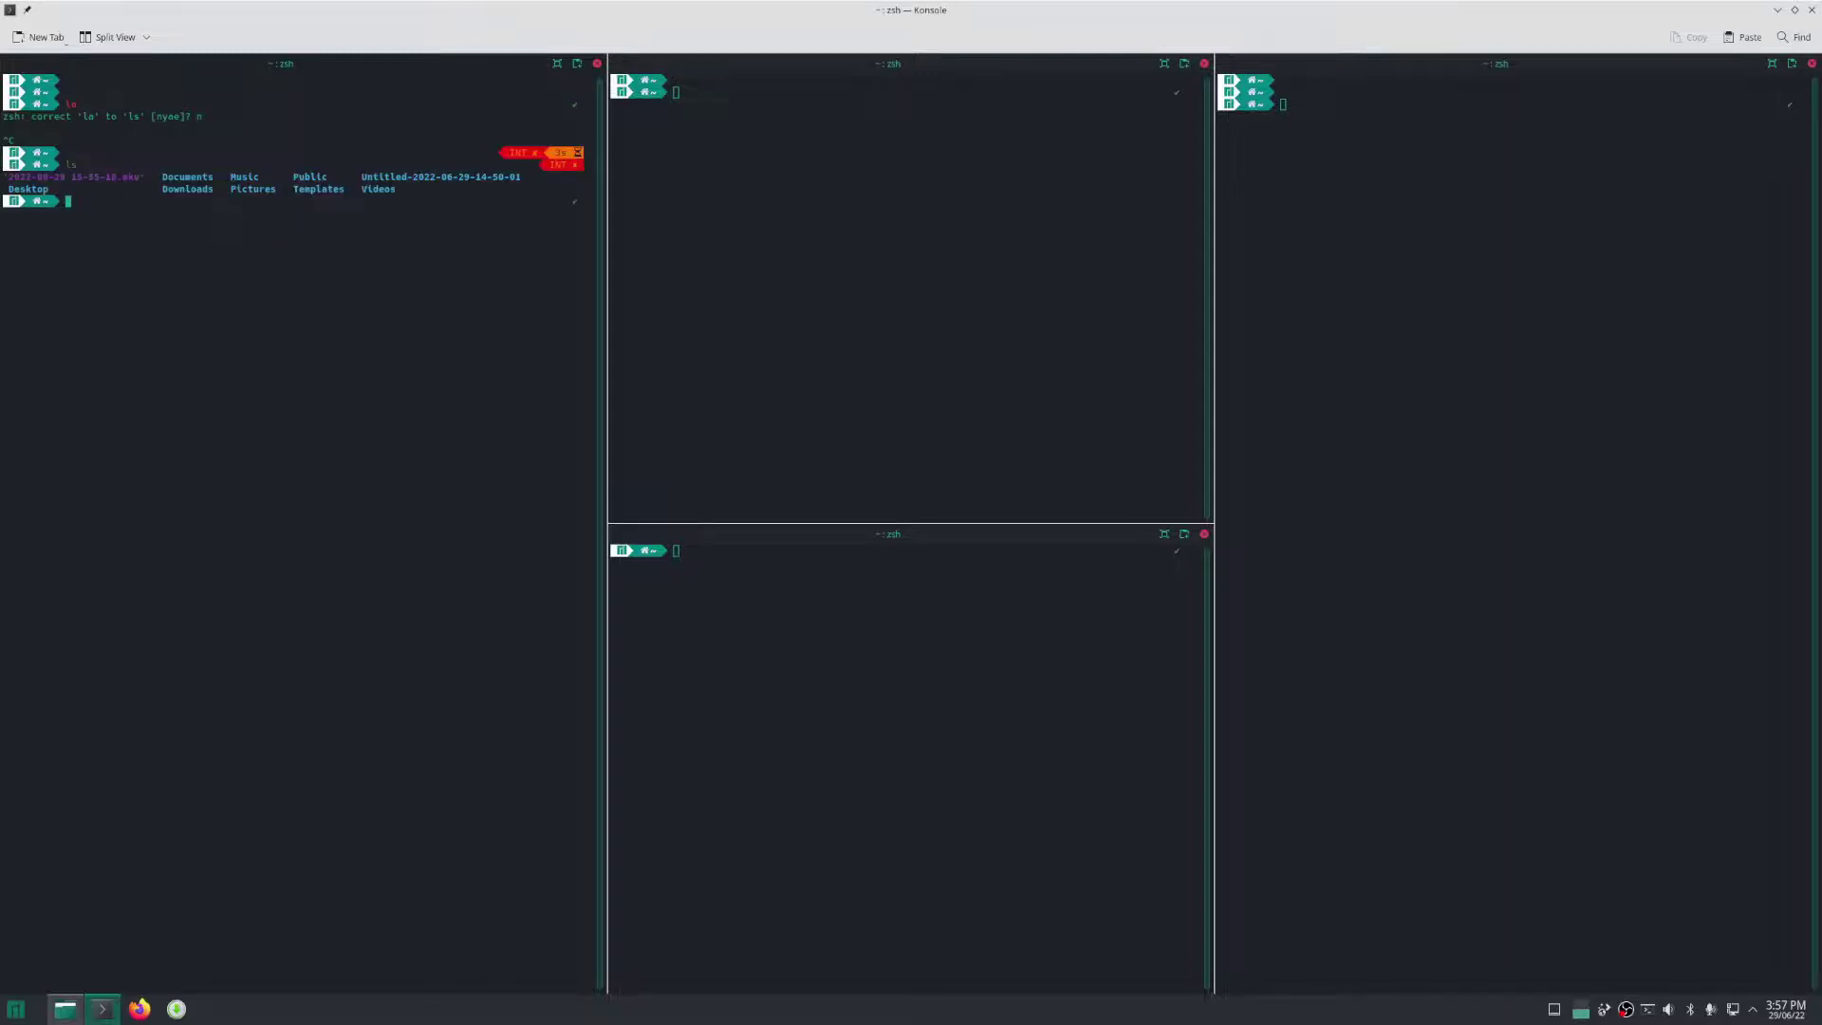
Run ls in the top-middle and bottom-middle panes.
left_click(1081, 277)
type("ls")
key("Return")
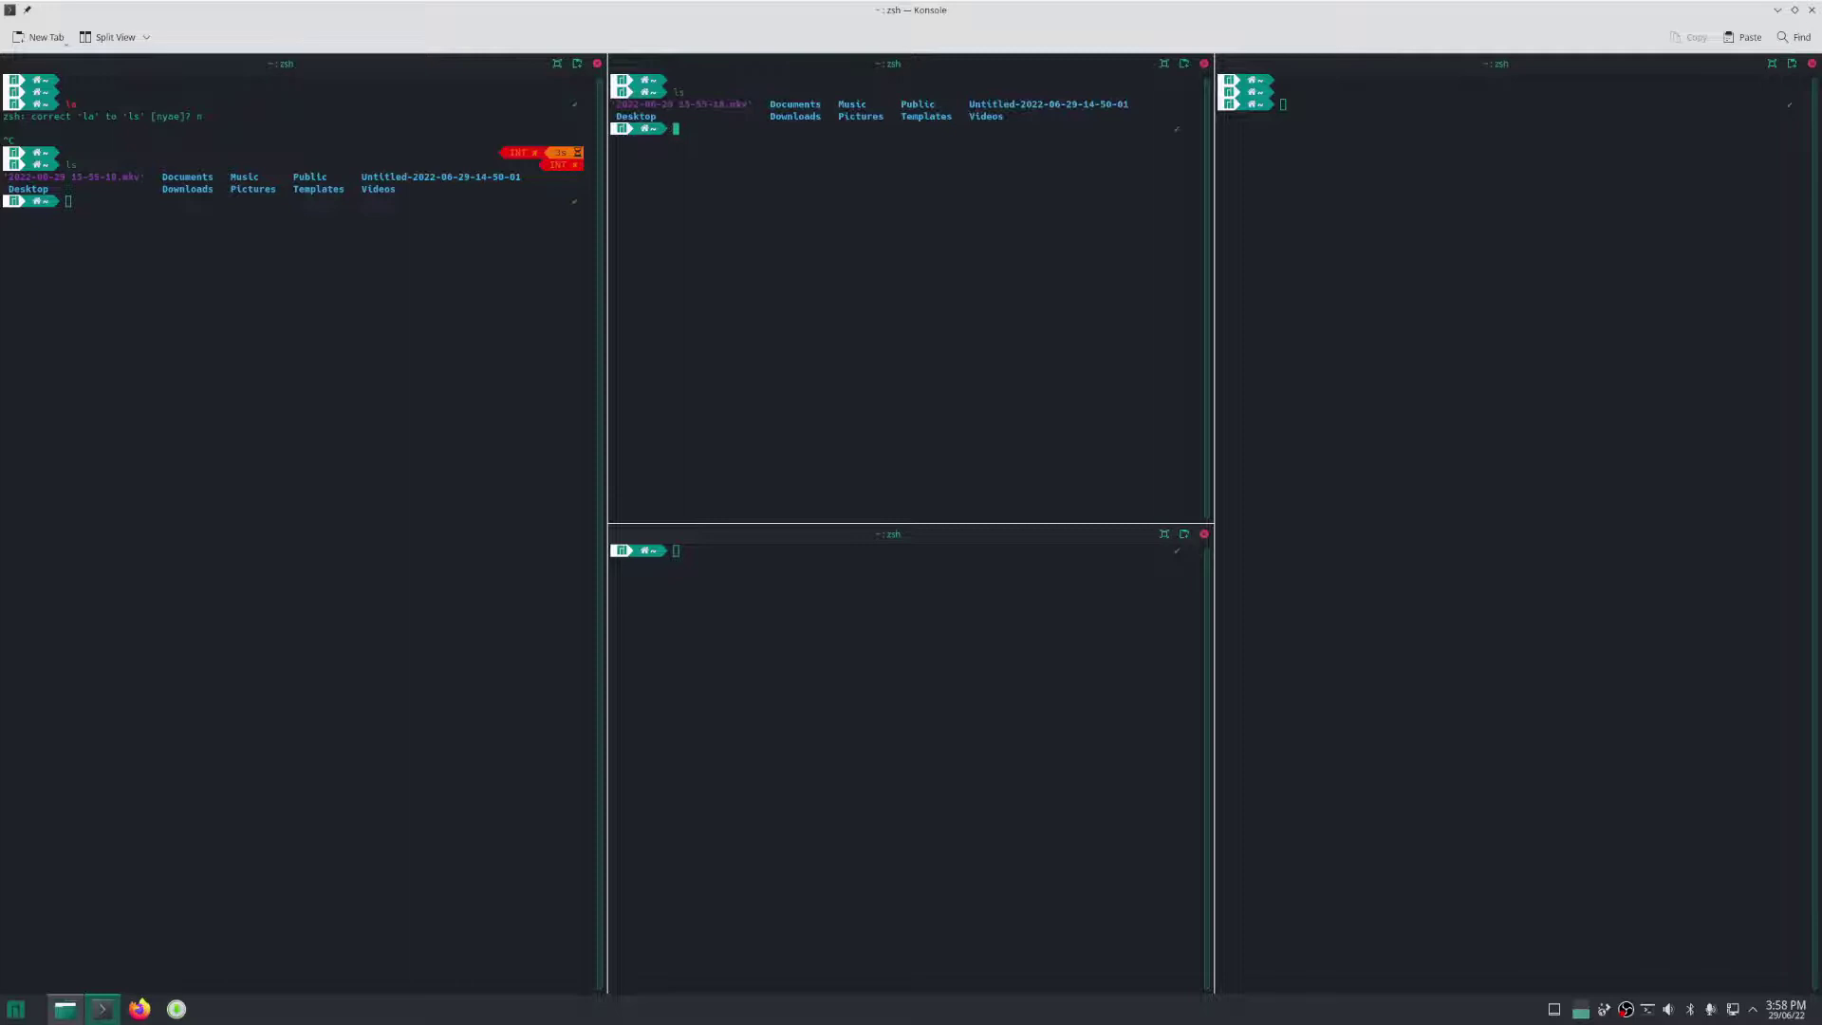
left_click(1000, 581)
type("ls")
key("Return")
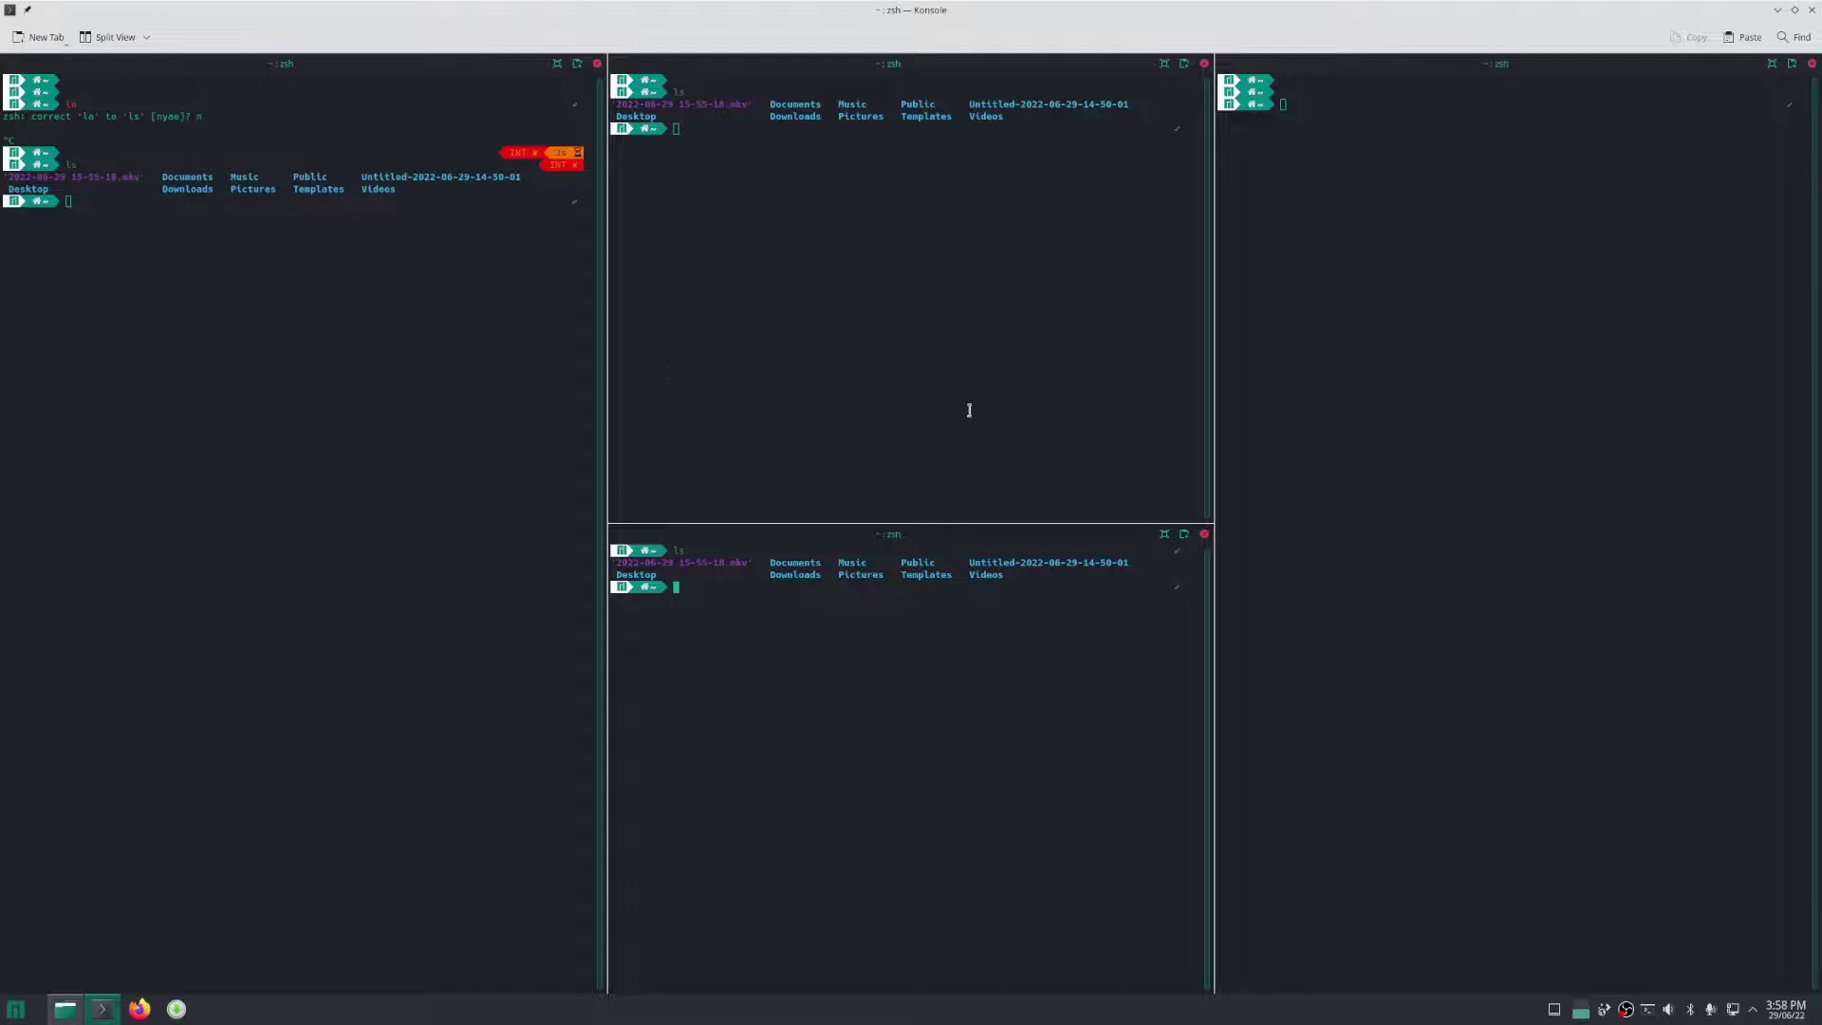
Add a second Konsole tab, switch between the tabs, and start bash in the new one.
left_click(249, 224)
left_click(43, 37)
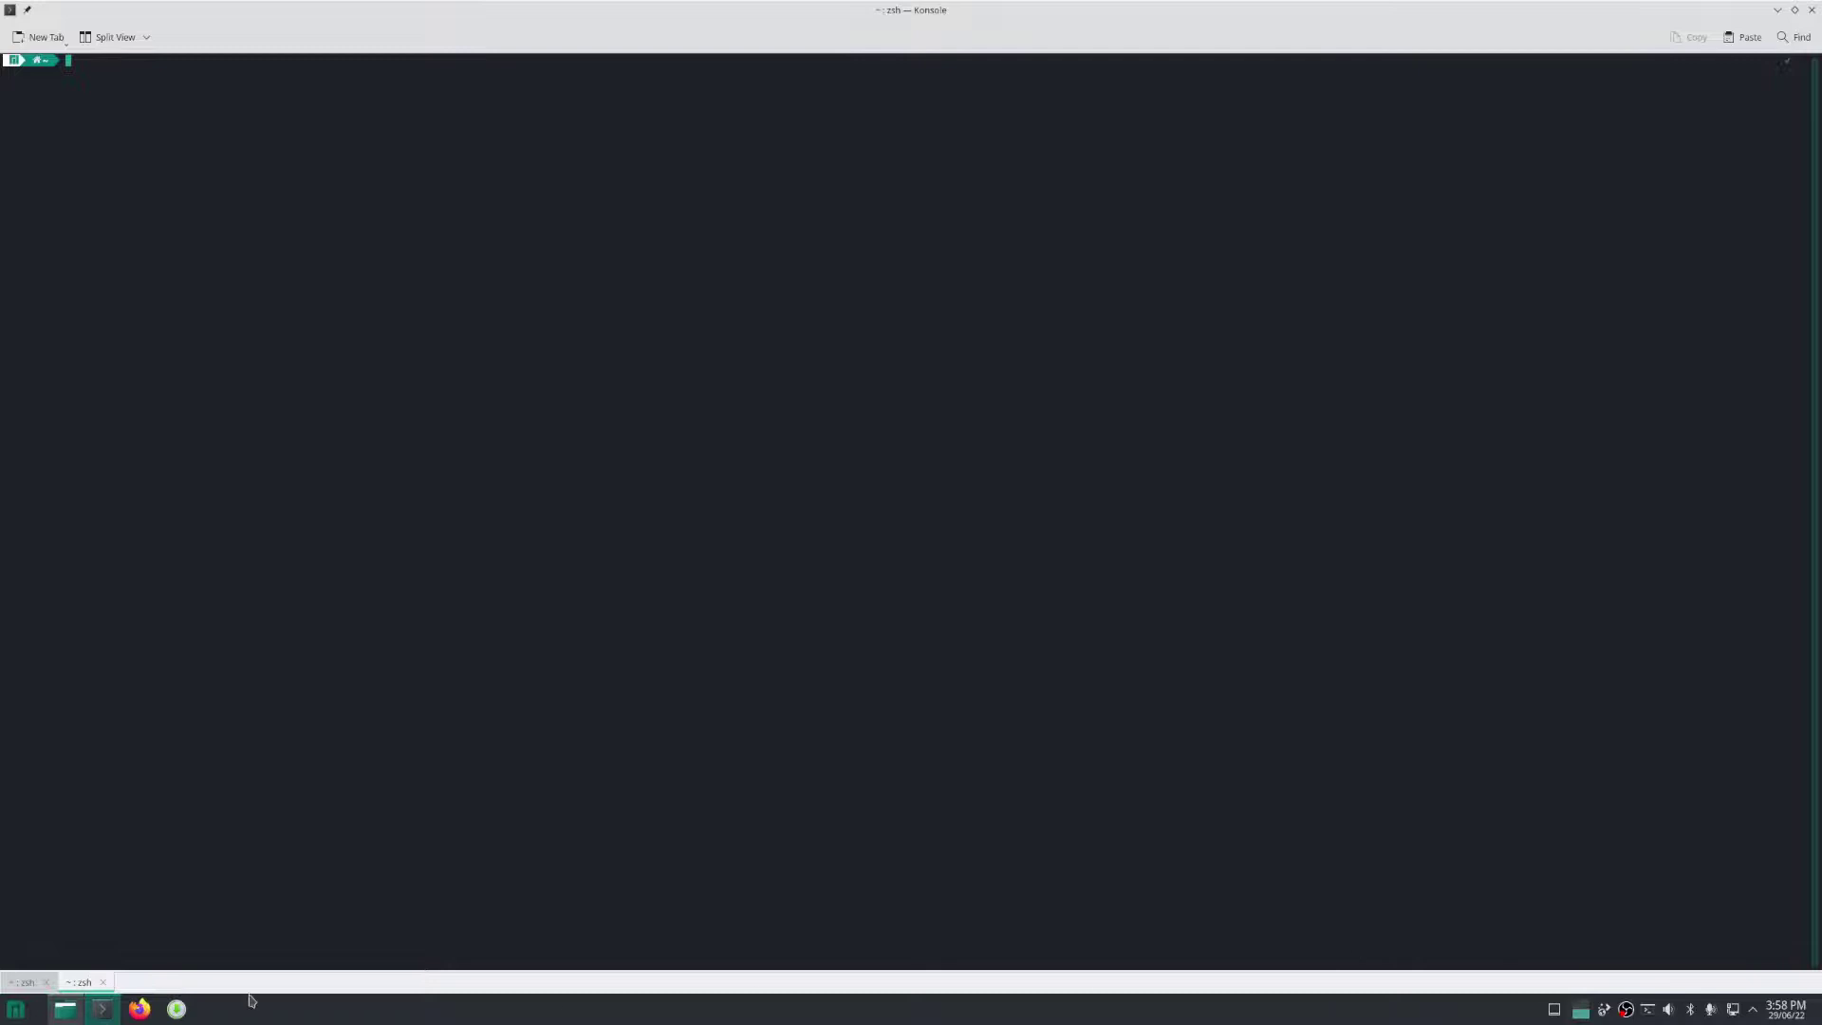
left_click(21, 983)
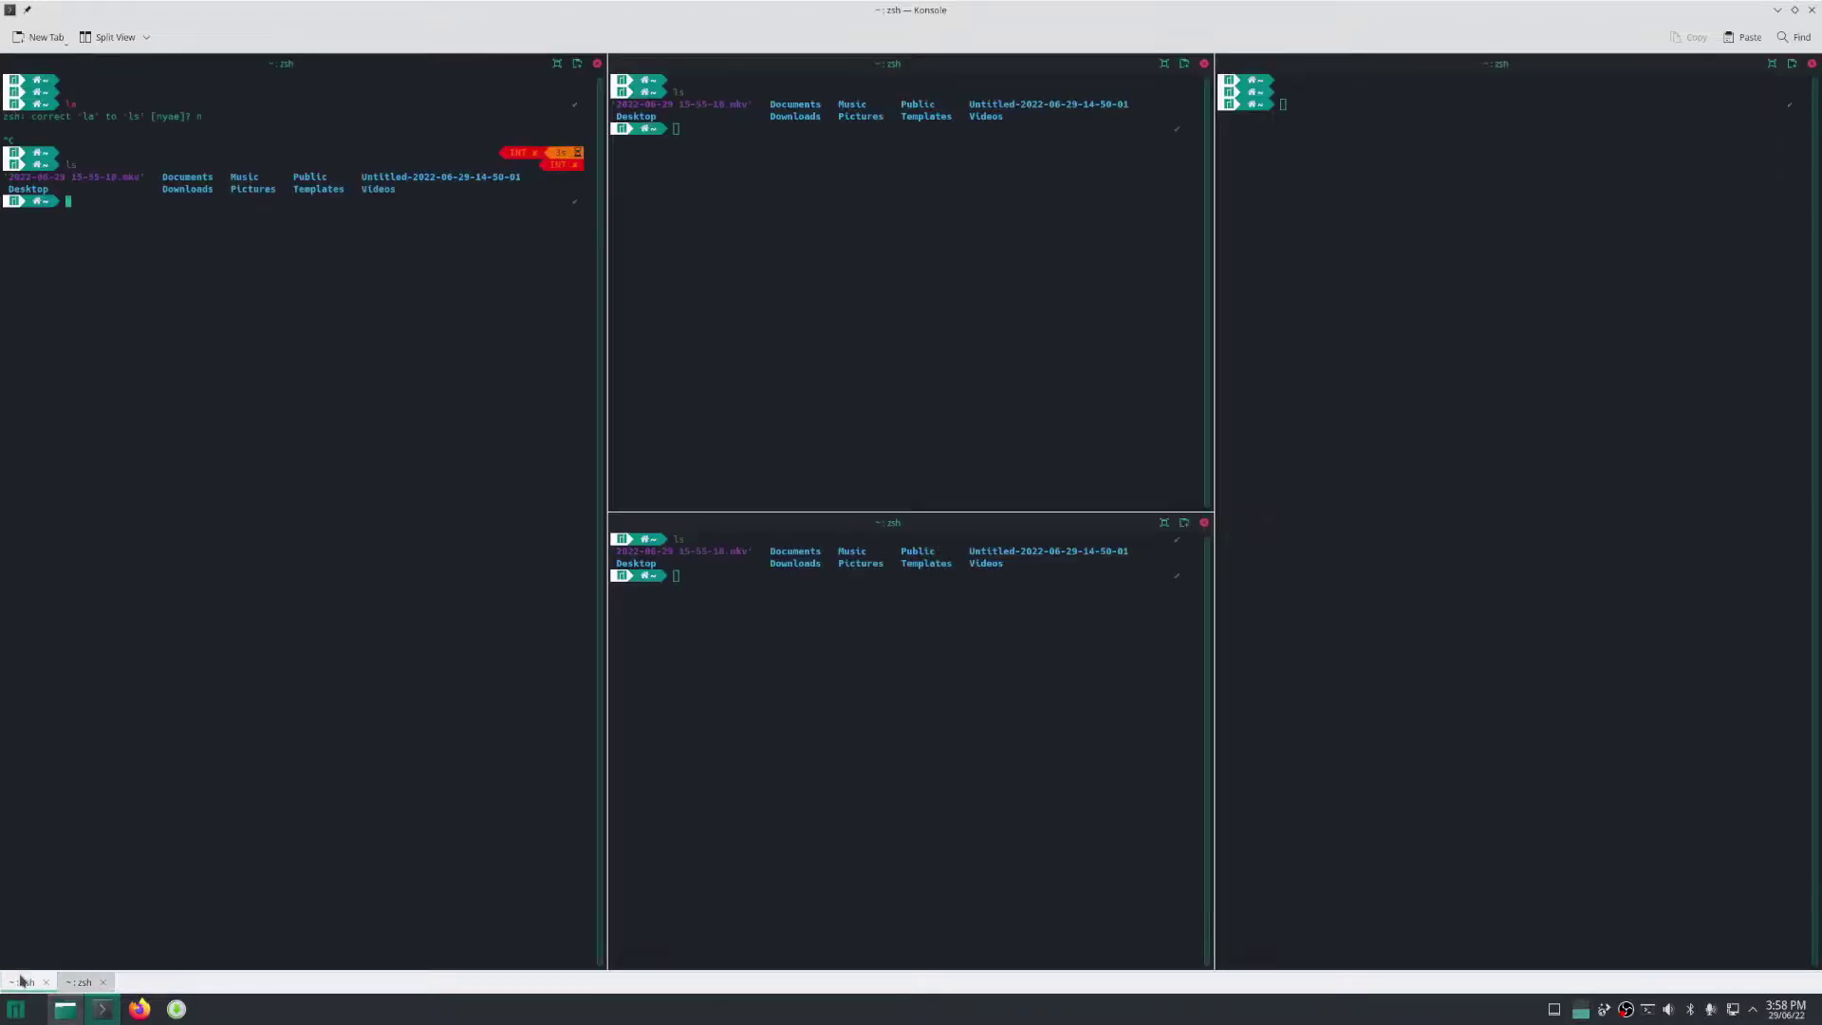
left_click(84, 982)
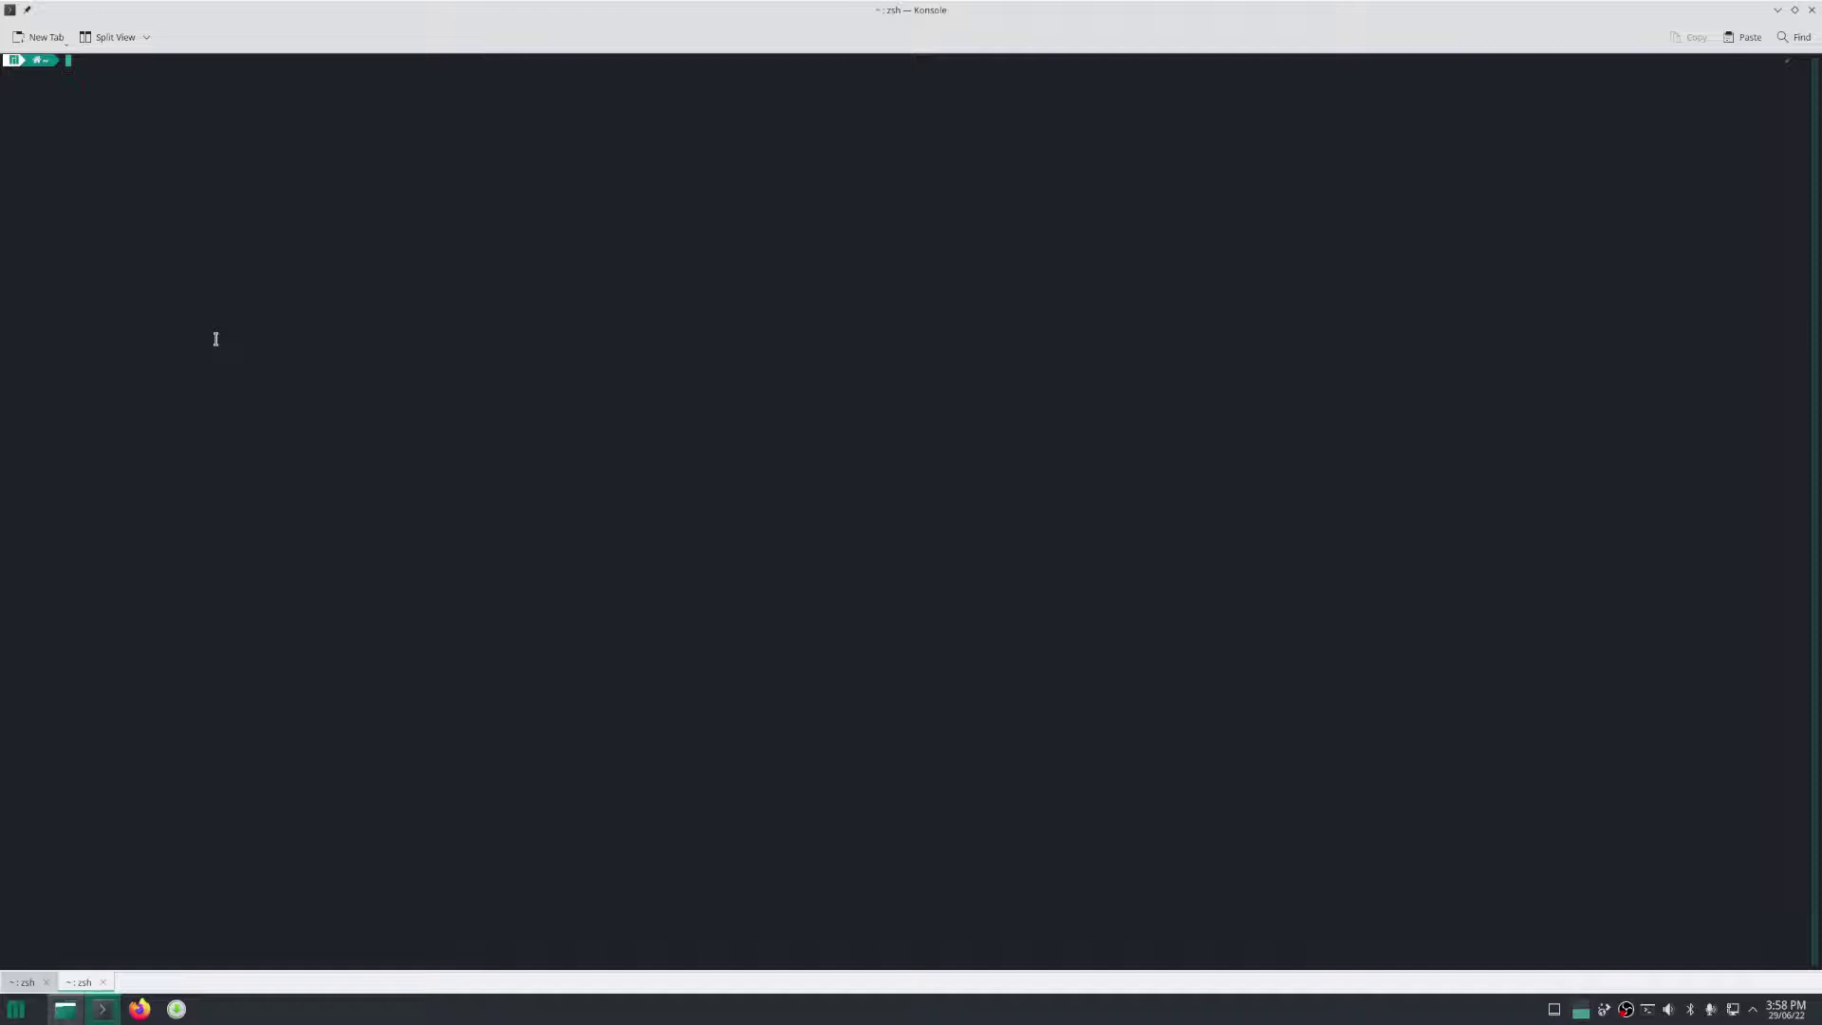
type("bash")
key("Return")
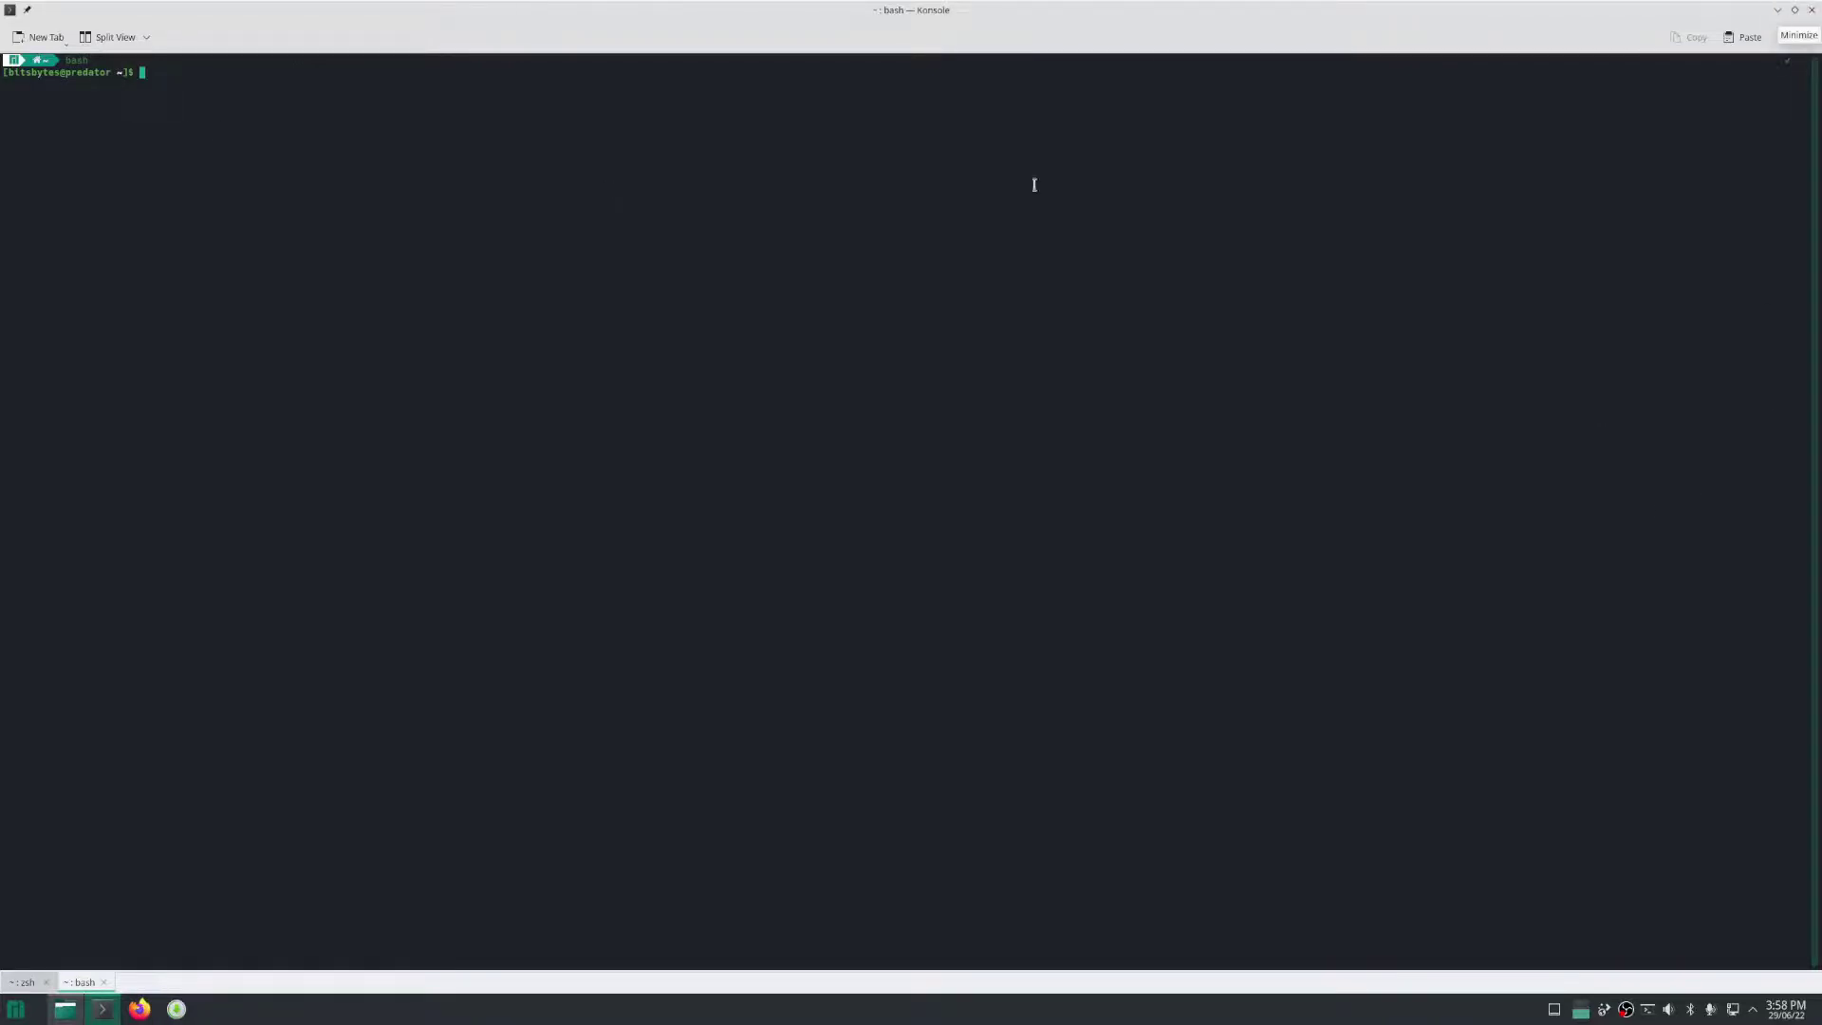
Minimize the open windows and launch Yakuake by searching 'ya' in the launcher.
left_click(1778, 10)
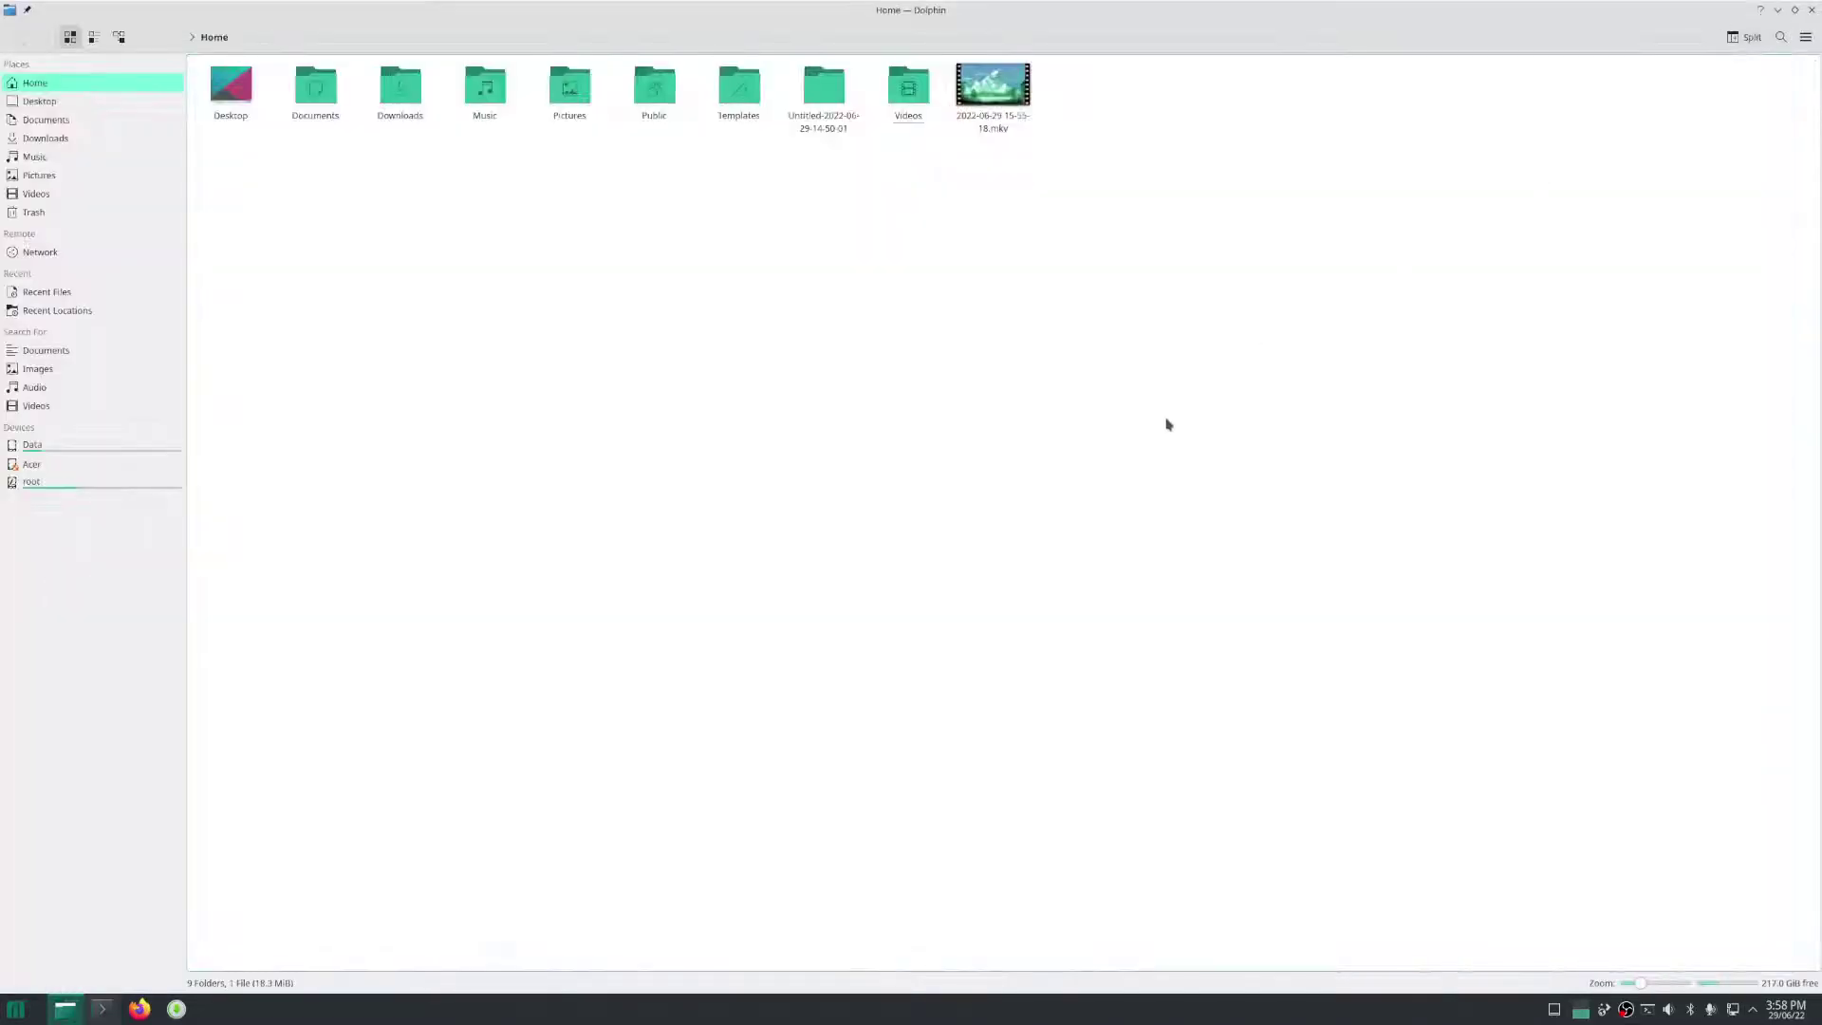
left_click(15, 1014)
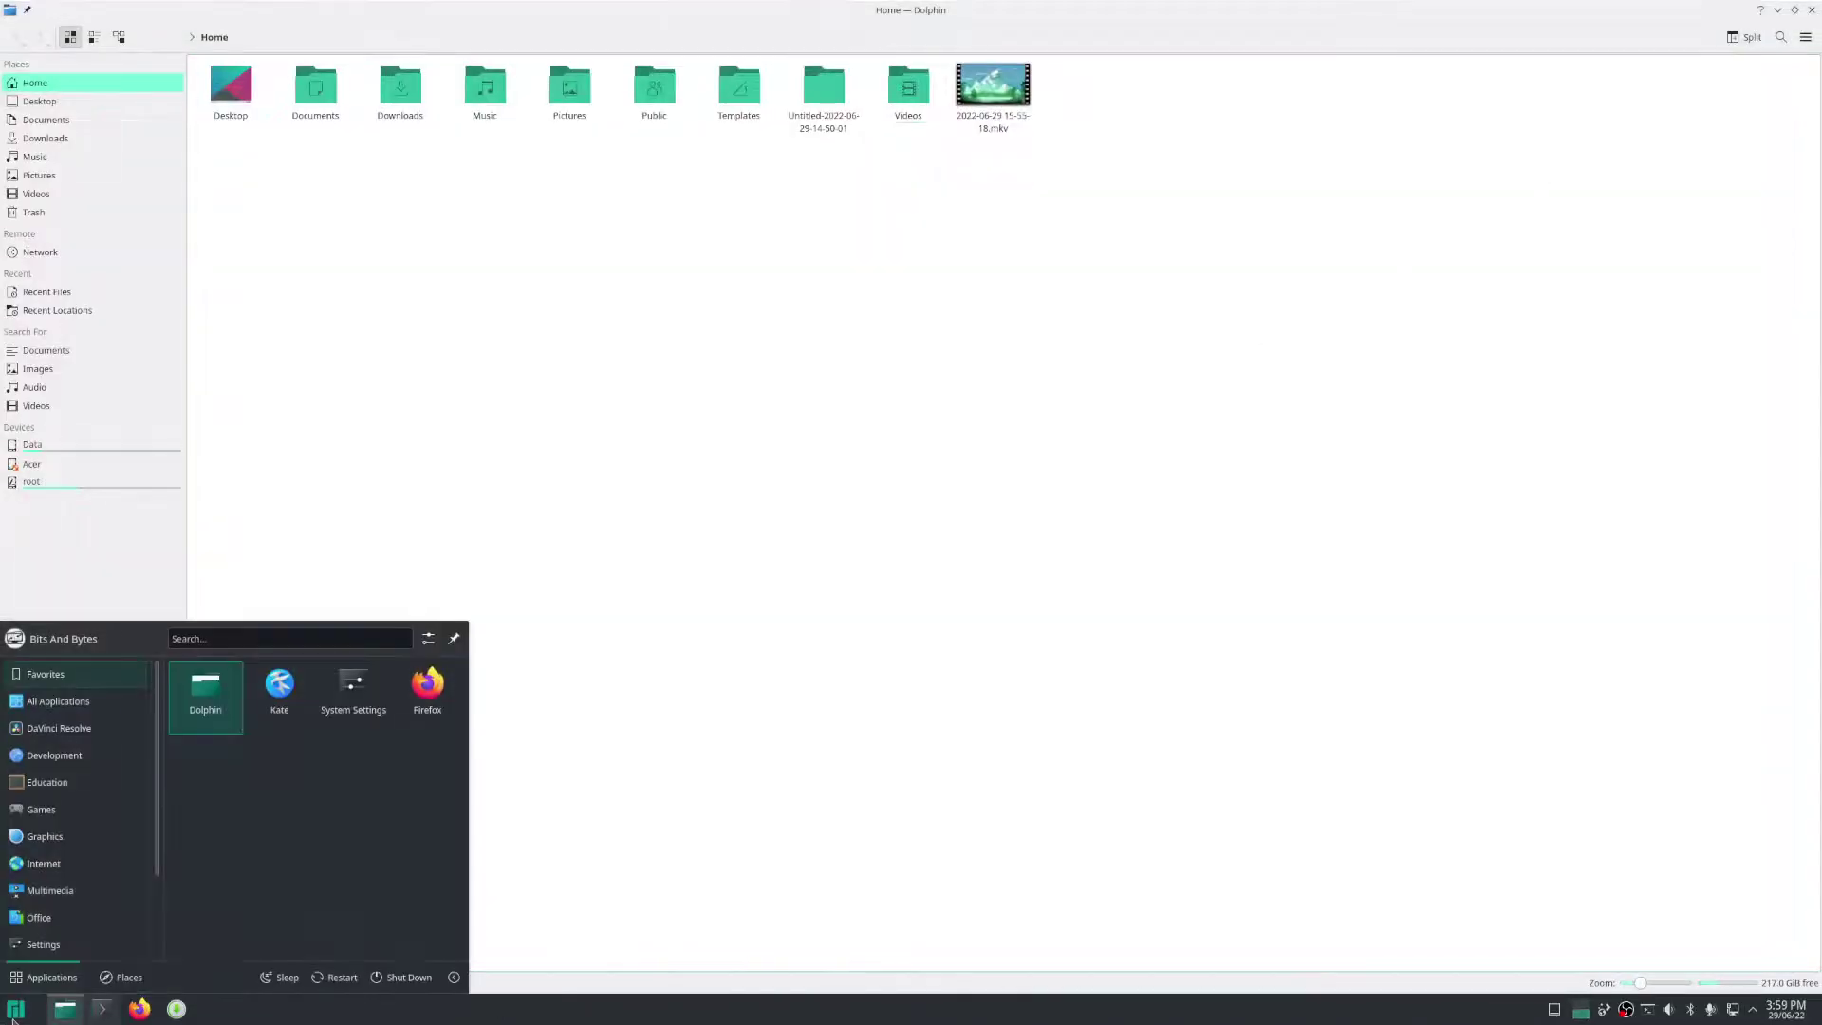
type("y")
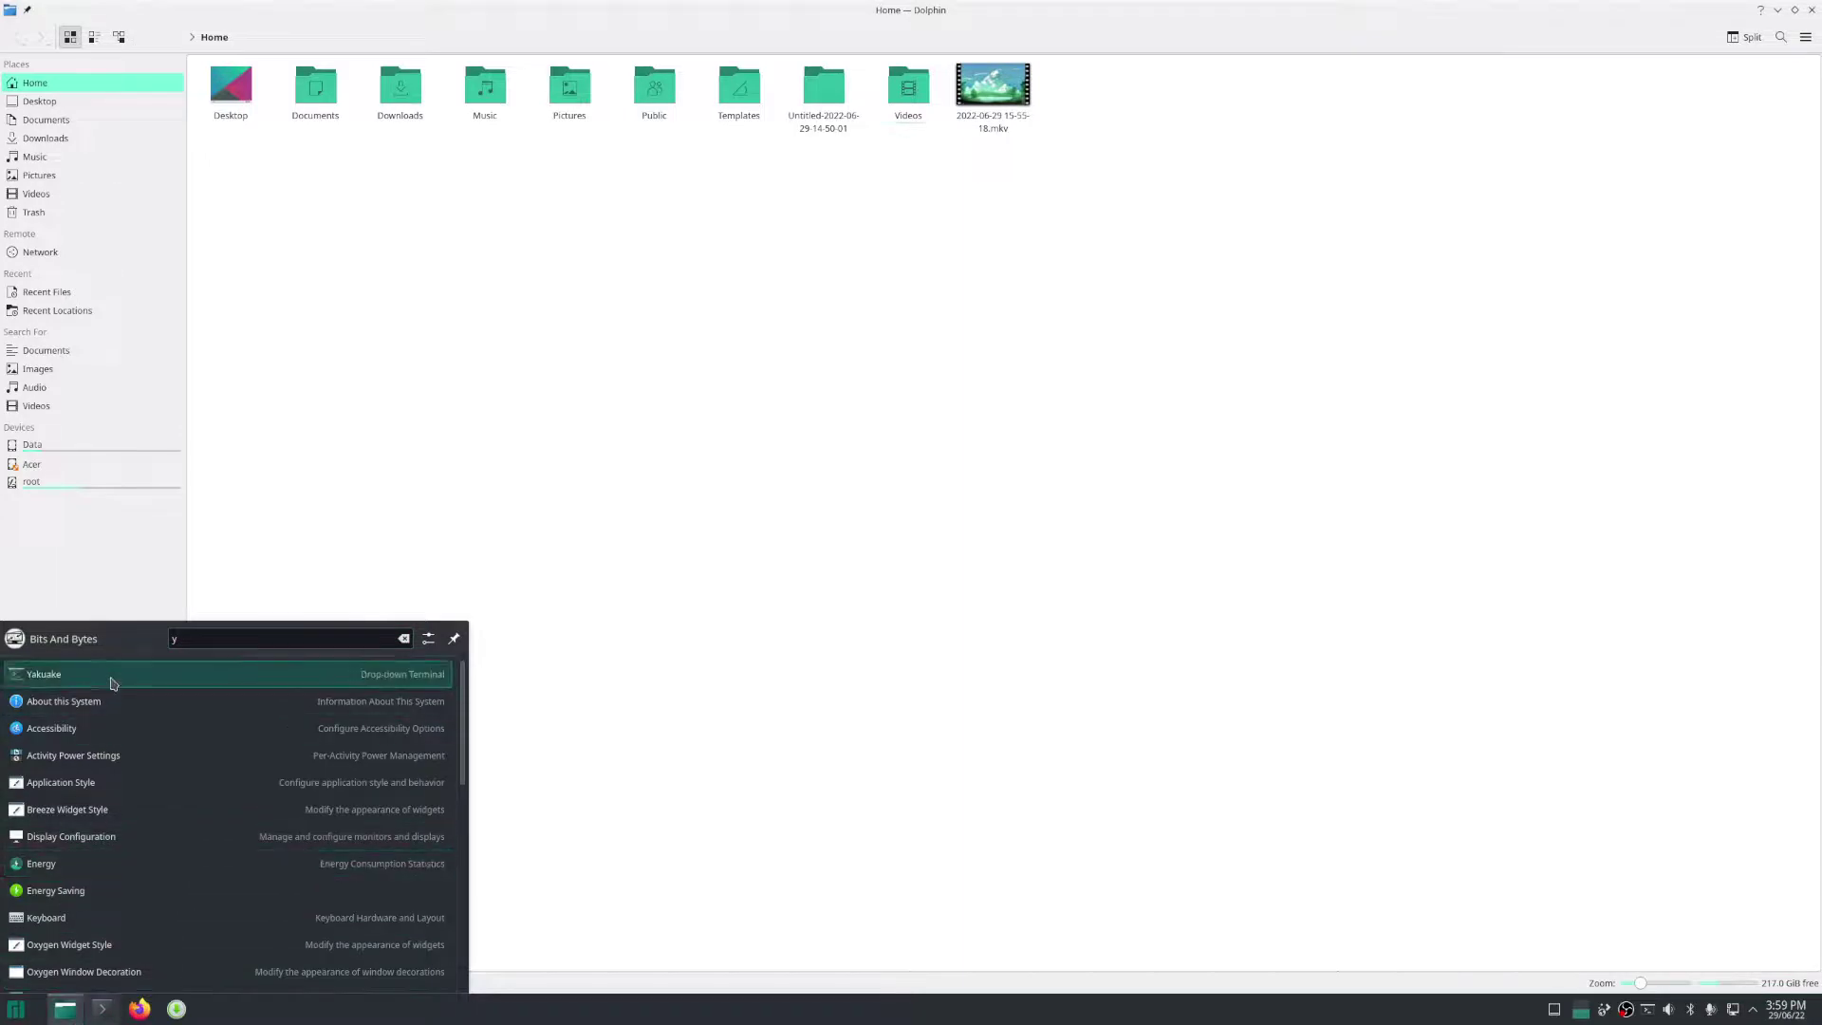
type("a")
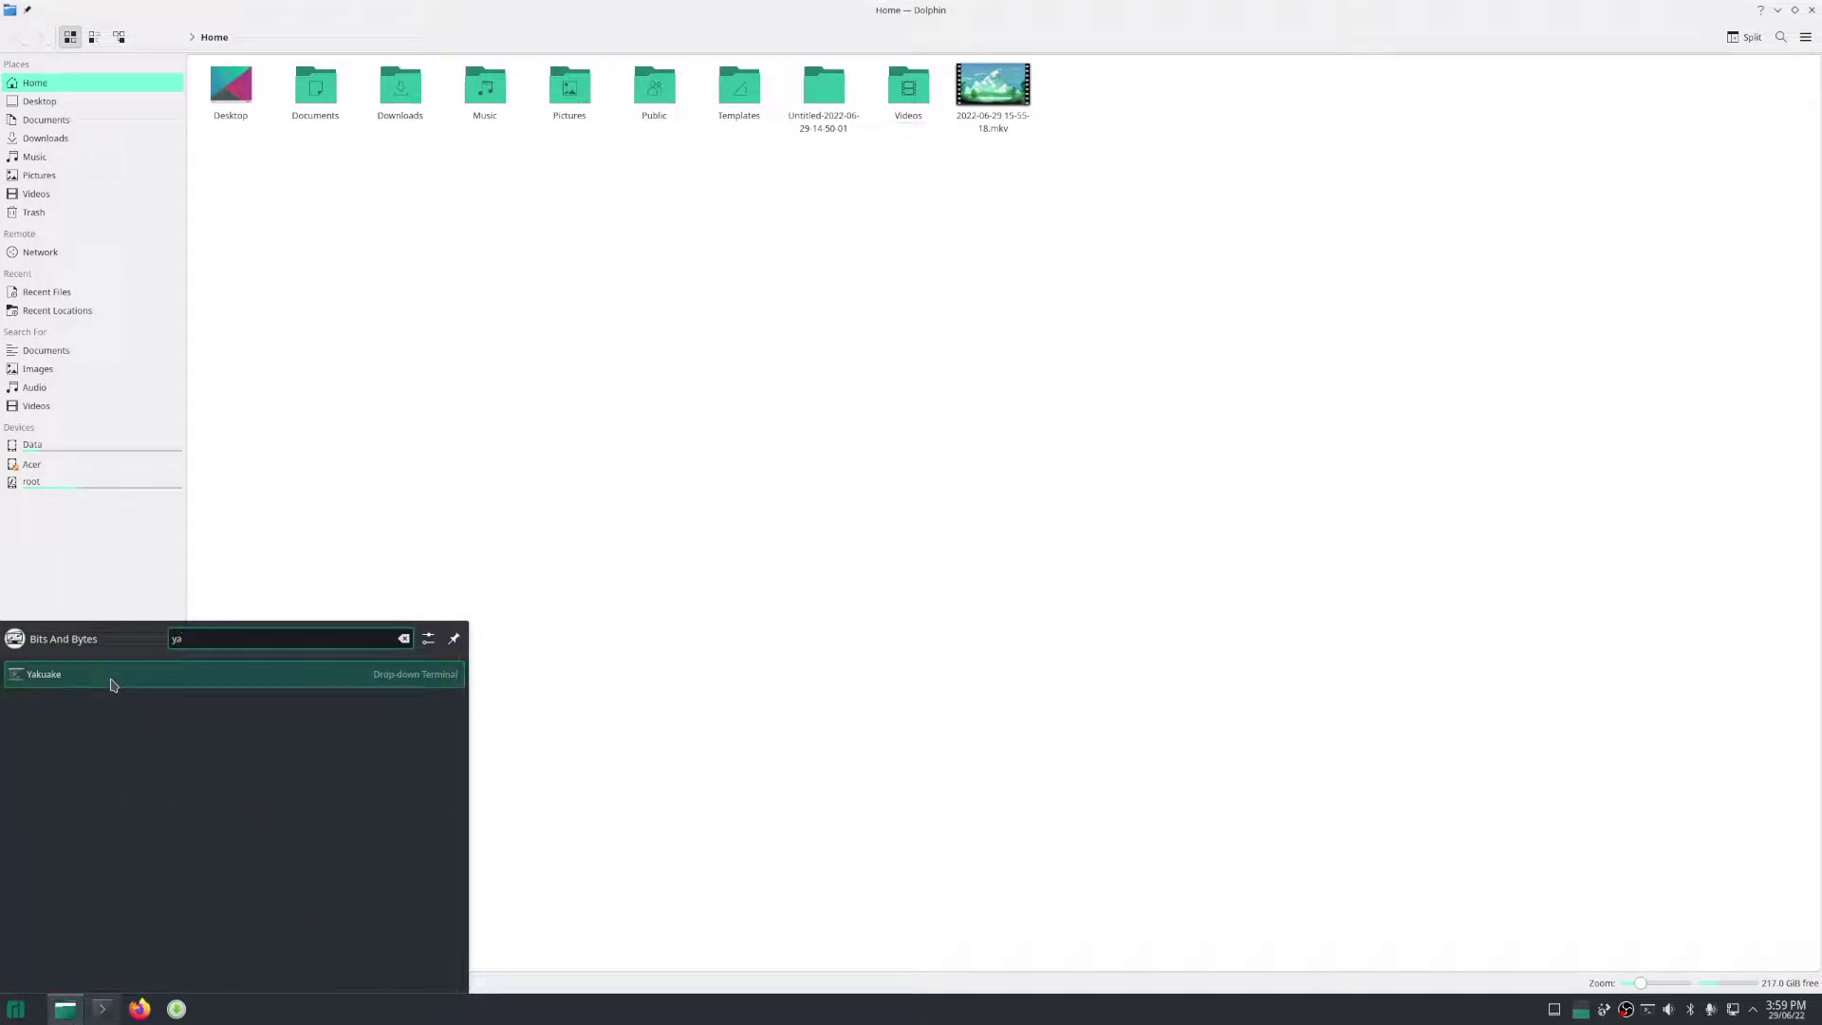
left_click(43, 682)
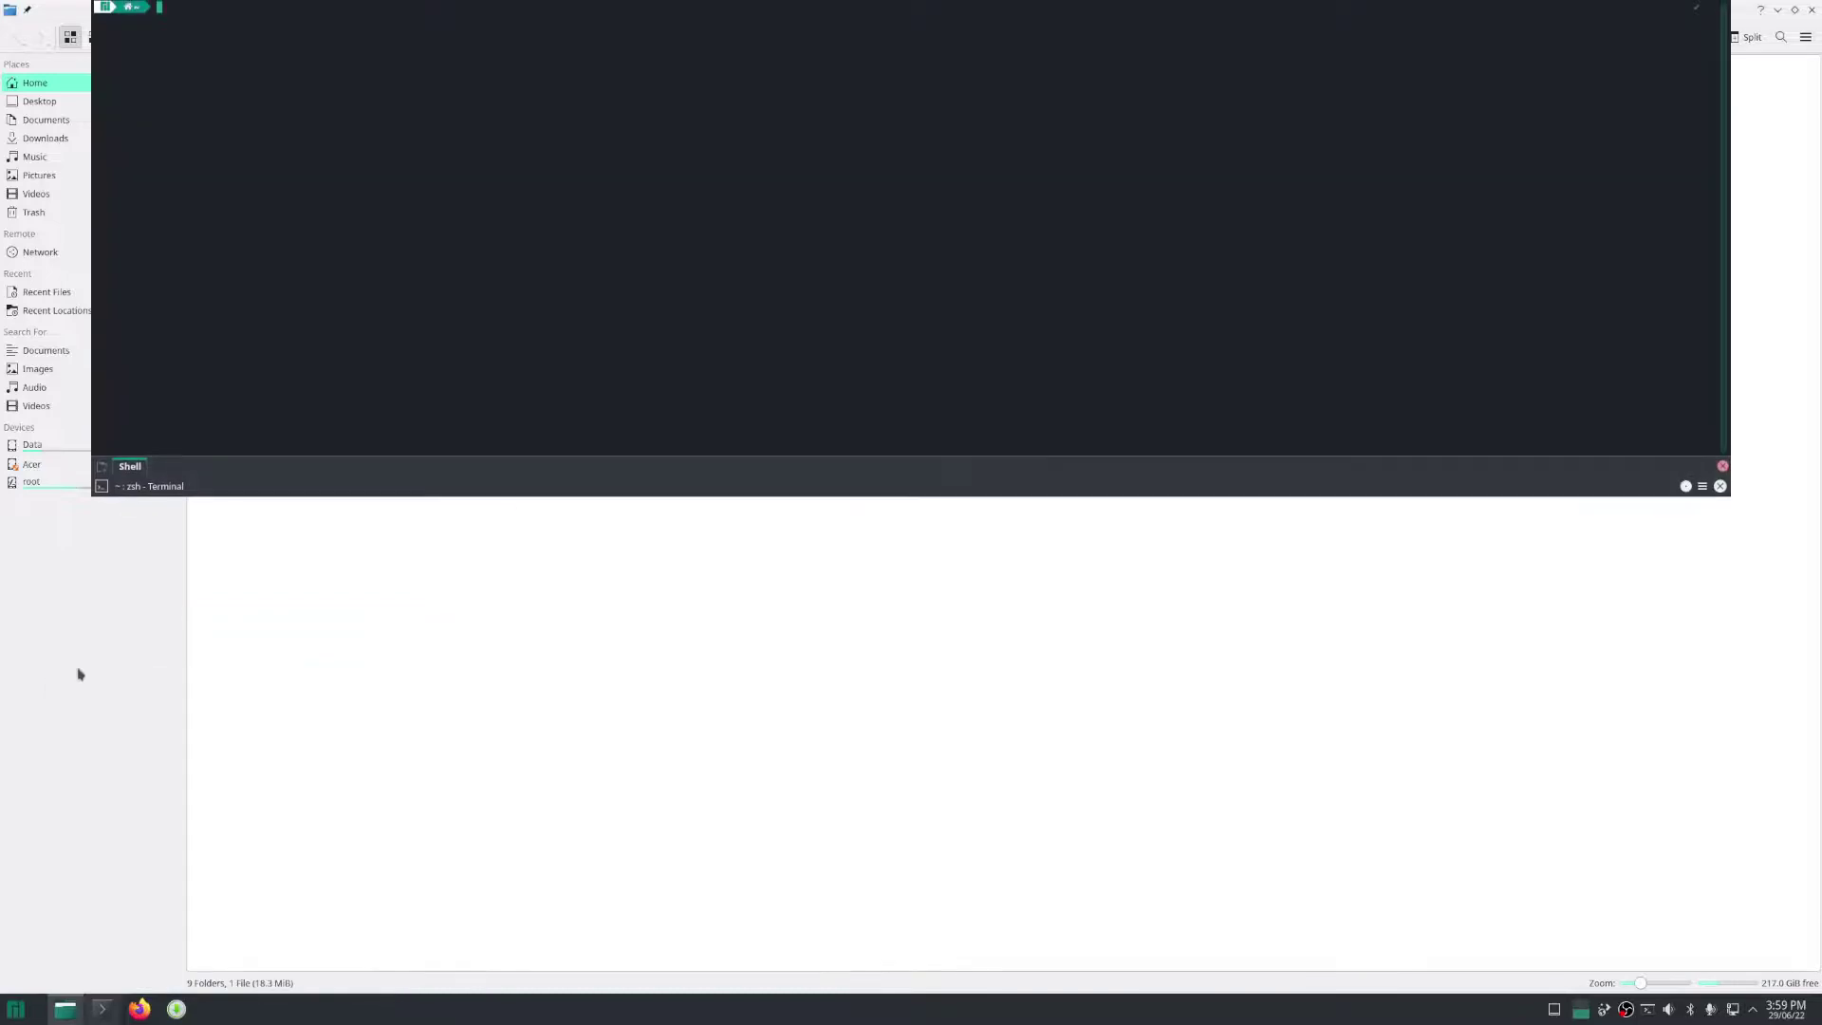
left_click(1779, 10)
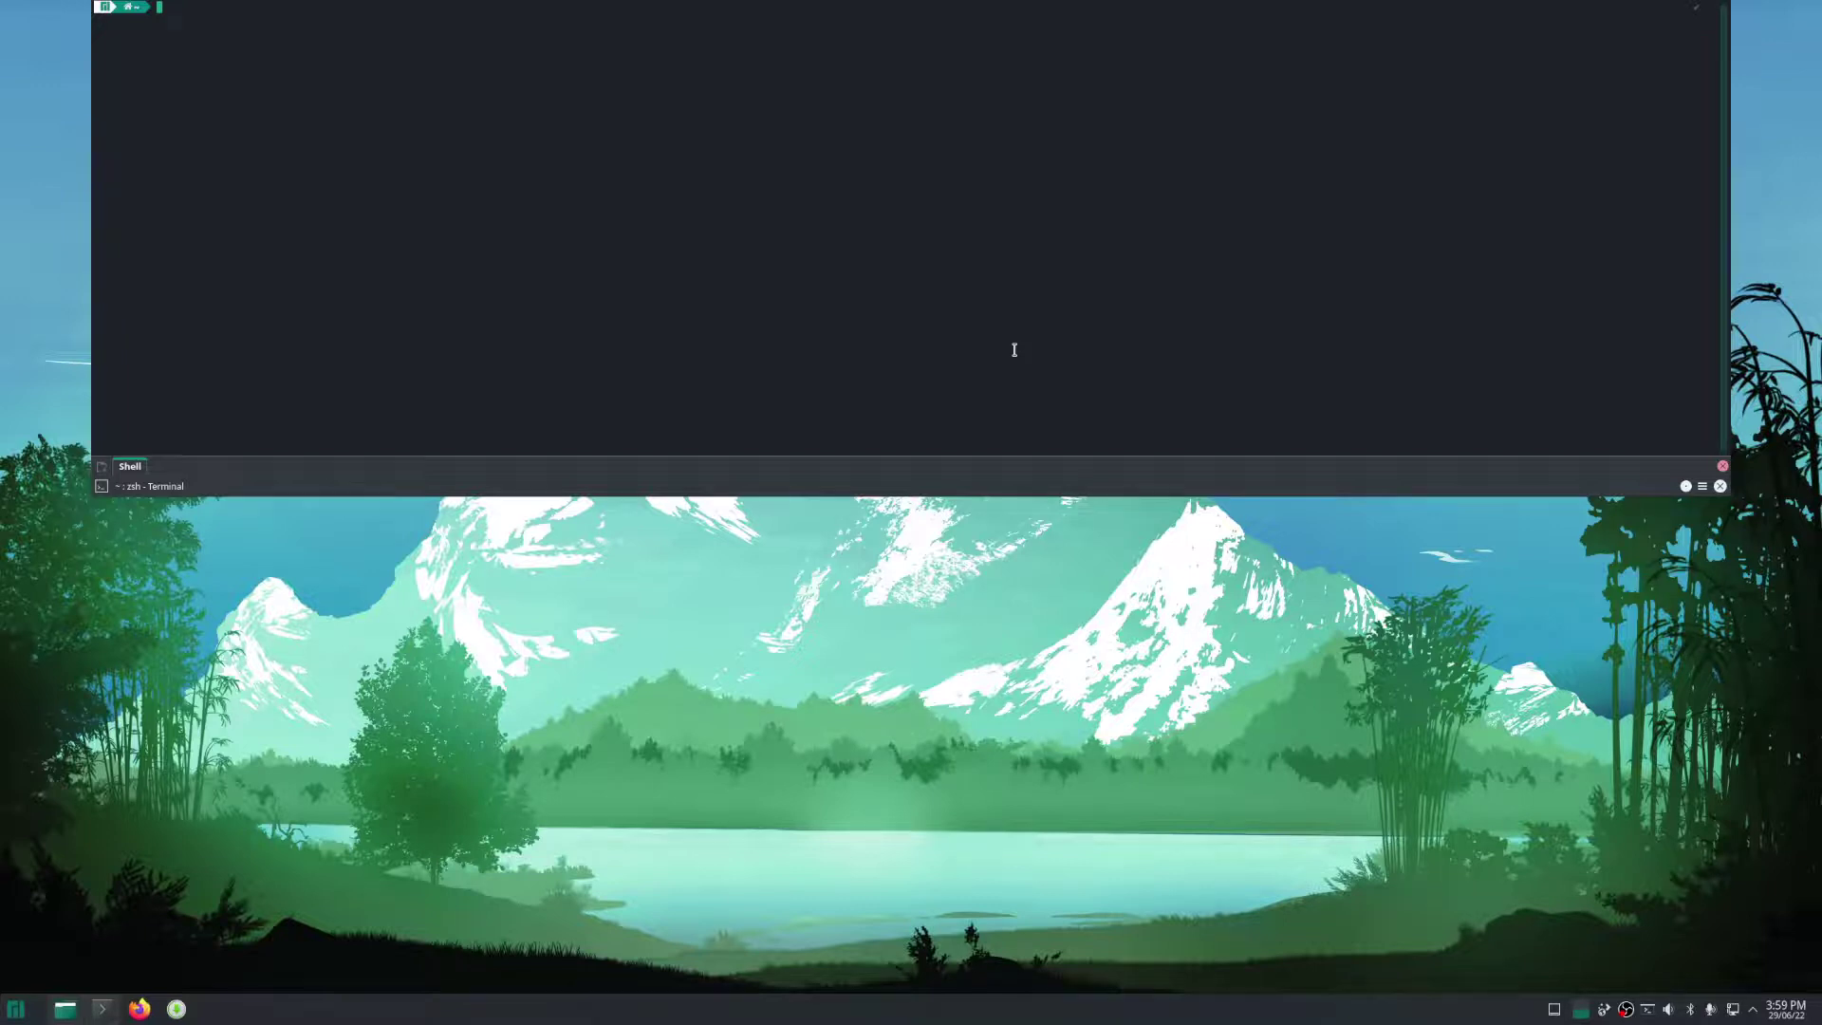
Toggle Yakuake with F12, run echo "Hi ", then hide and reshow it.
key("F12")
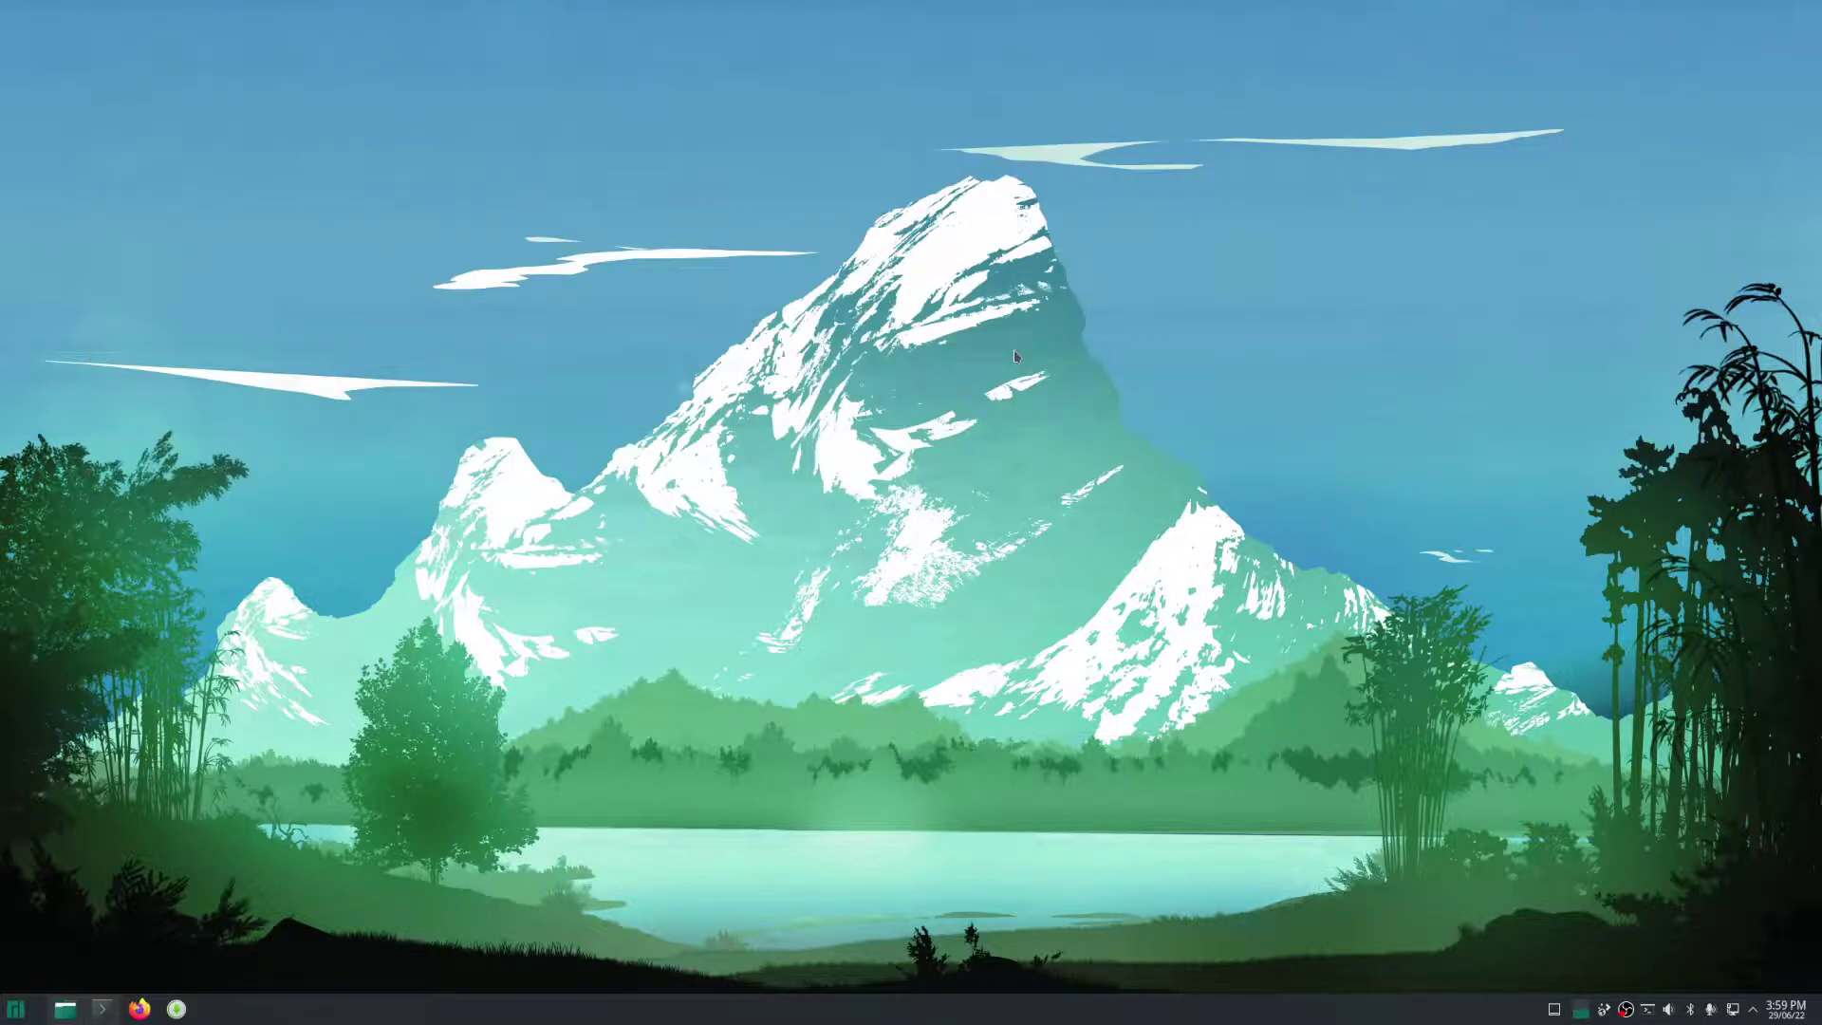
key("F12")
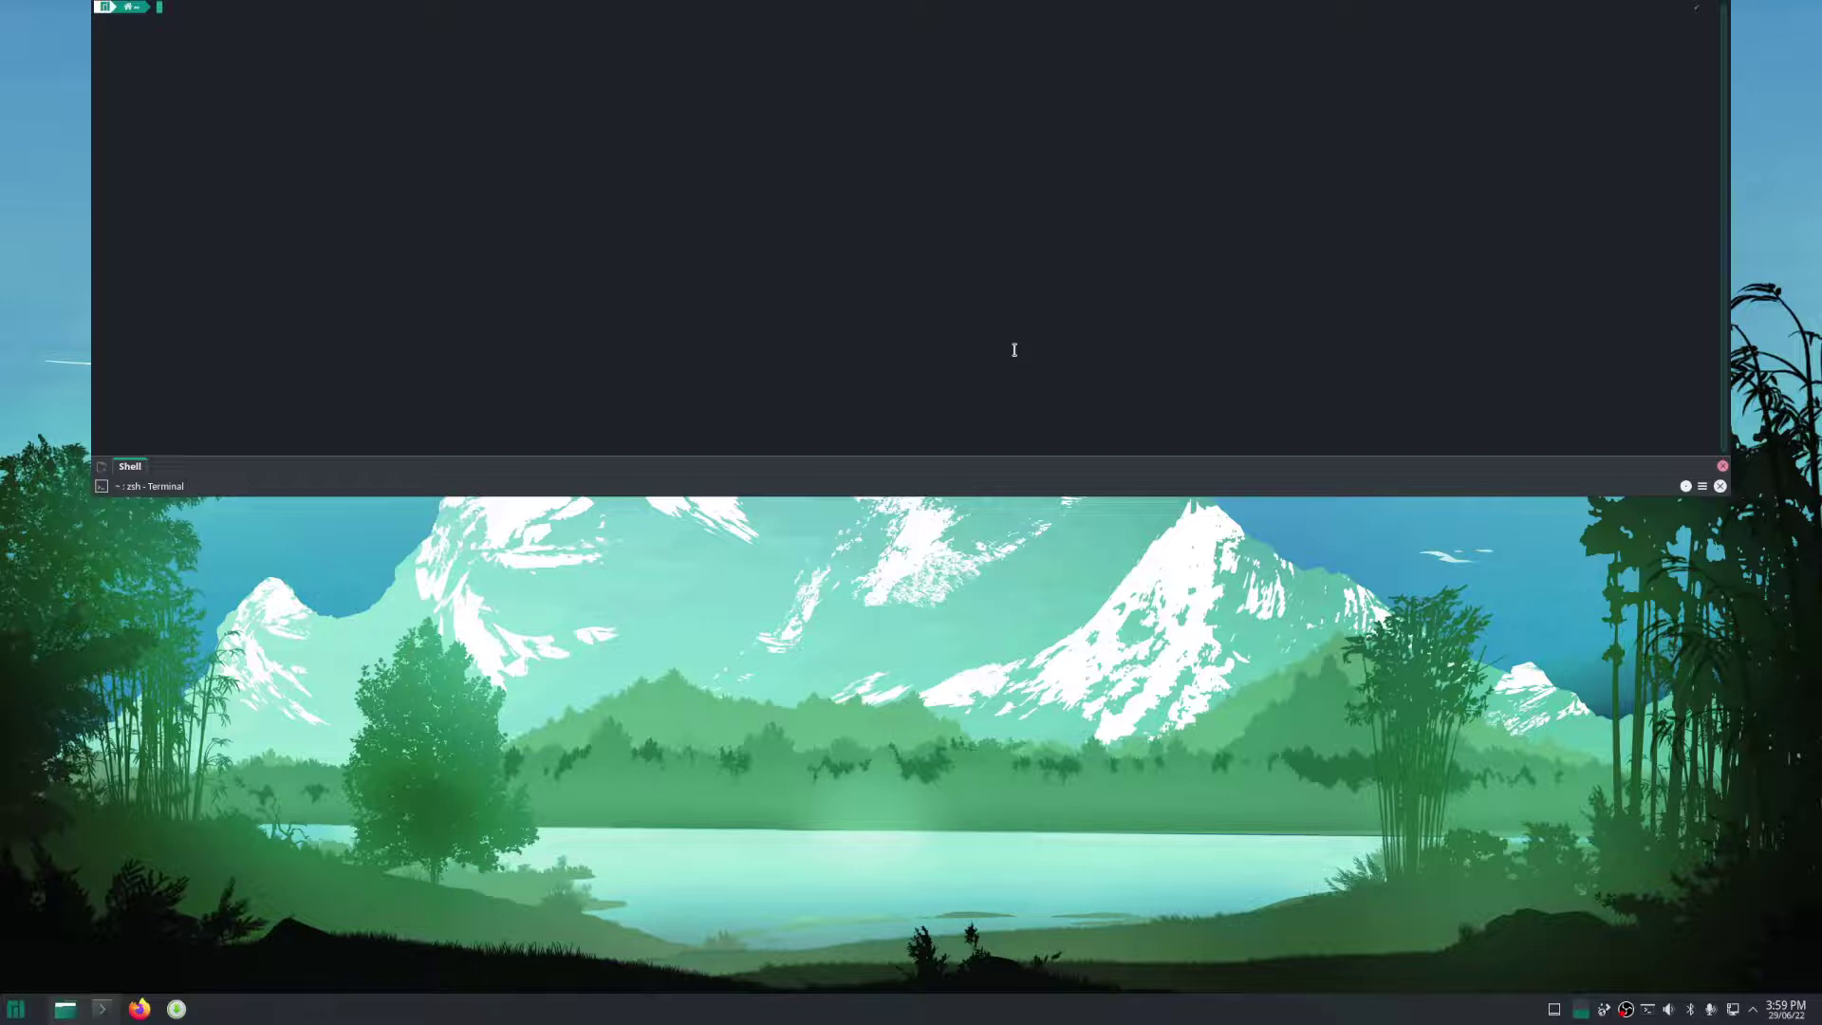
type("echo \"Hi \"")
key("Return")
key("F12")
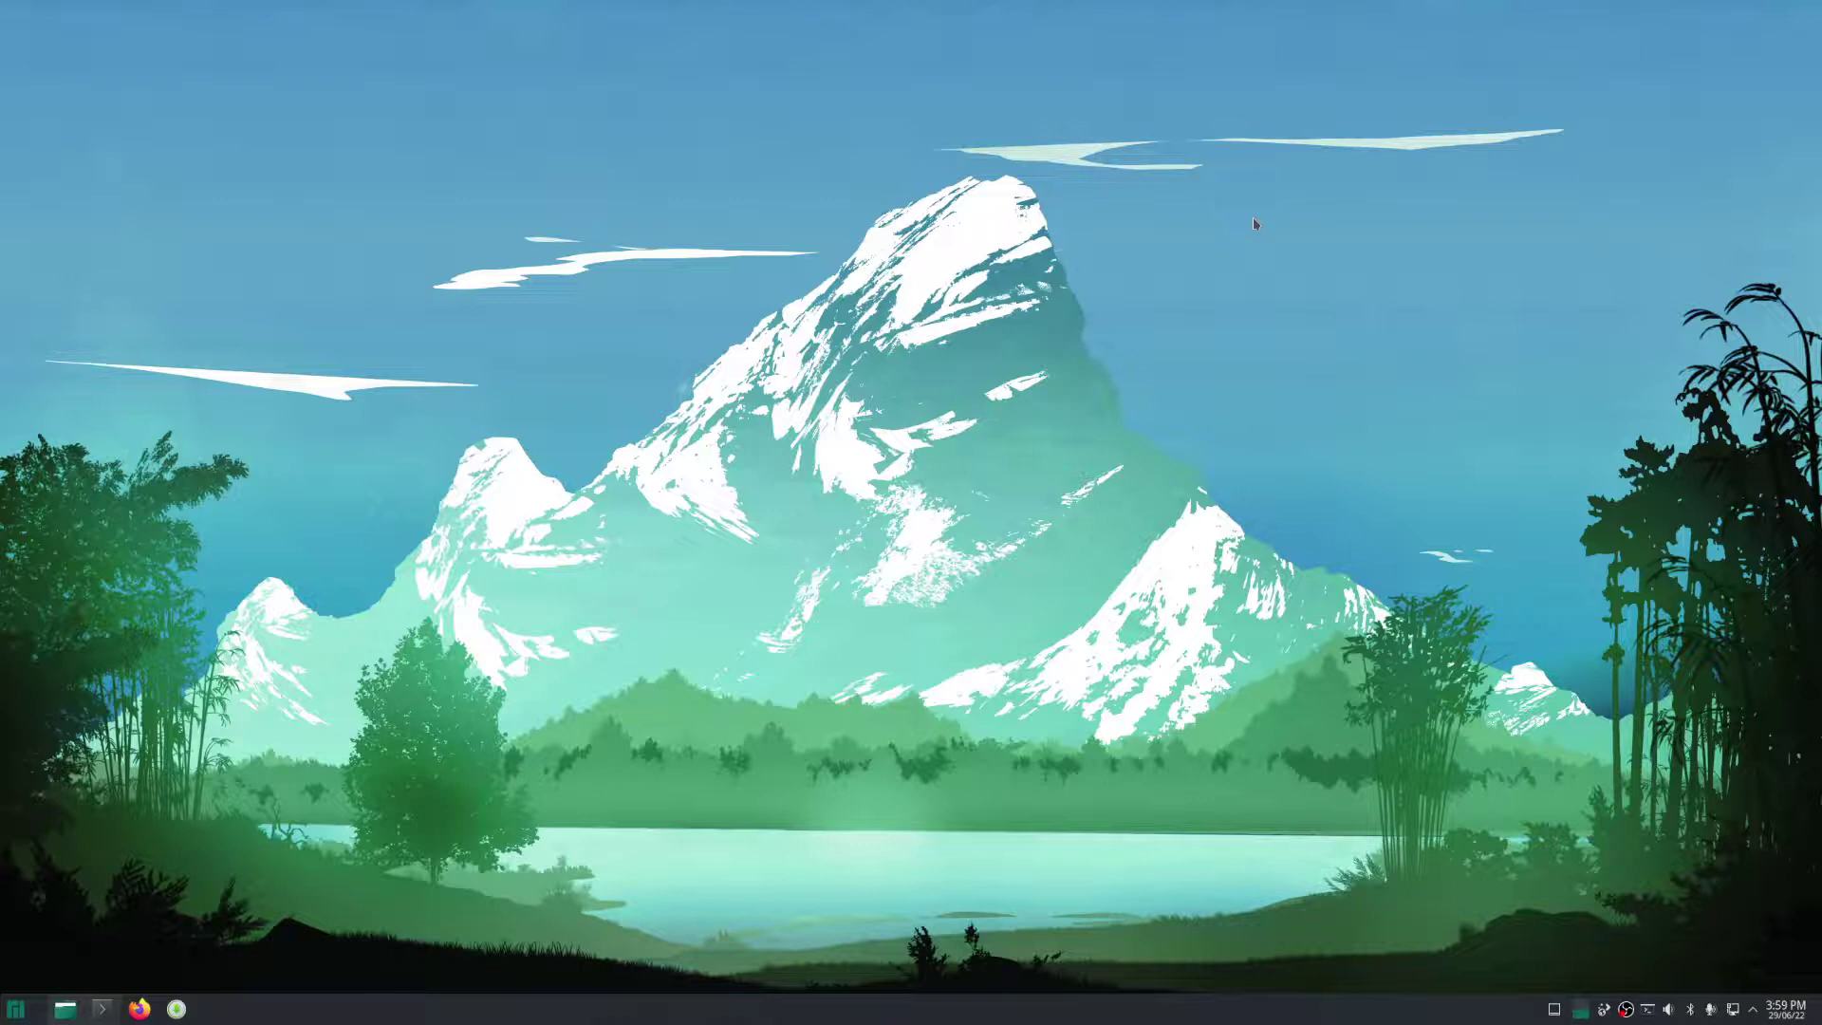
key("F12")
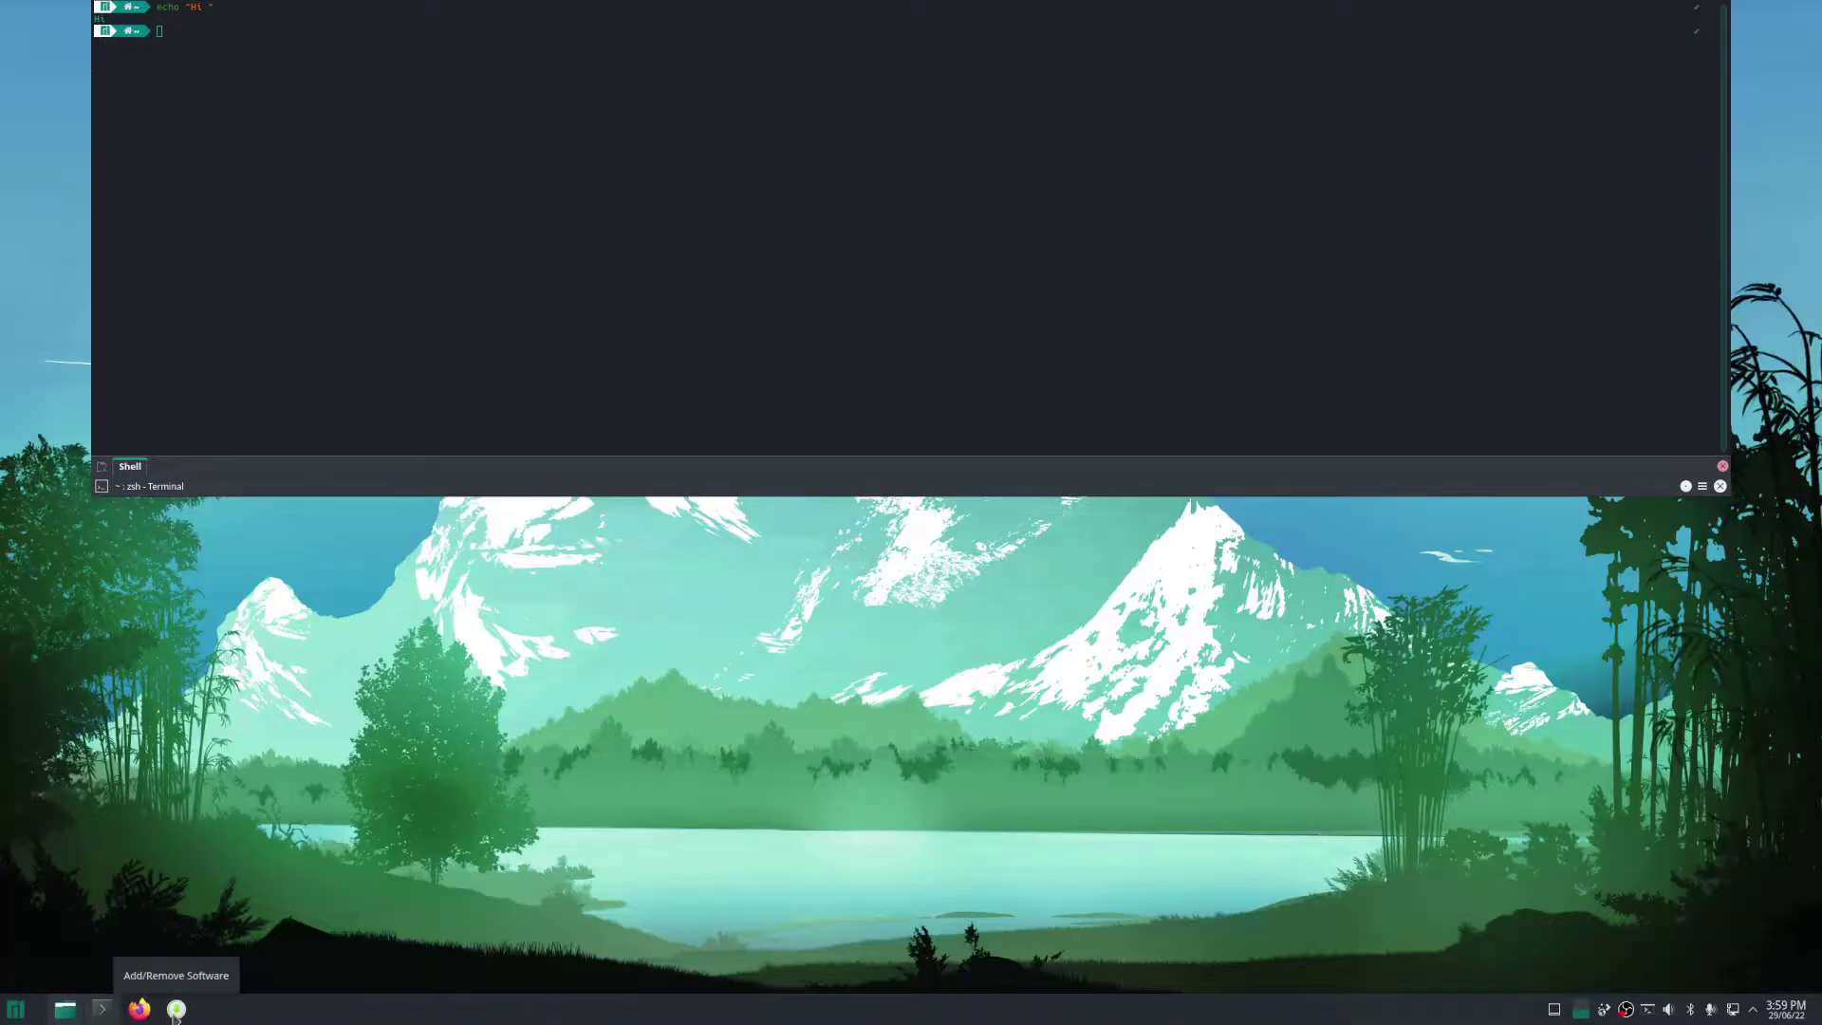
Launch Add/Remove Software and maximize its window.
left_click(175, 1014)
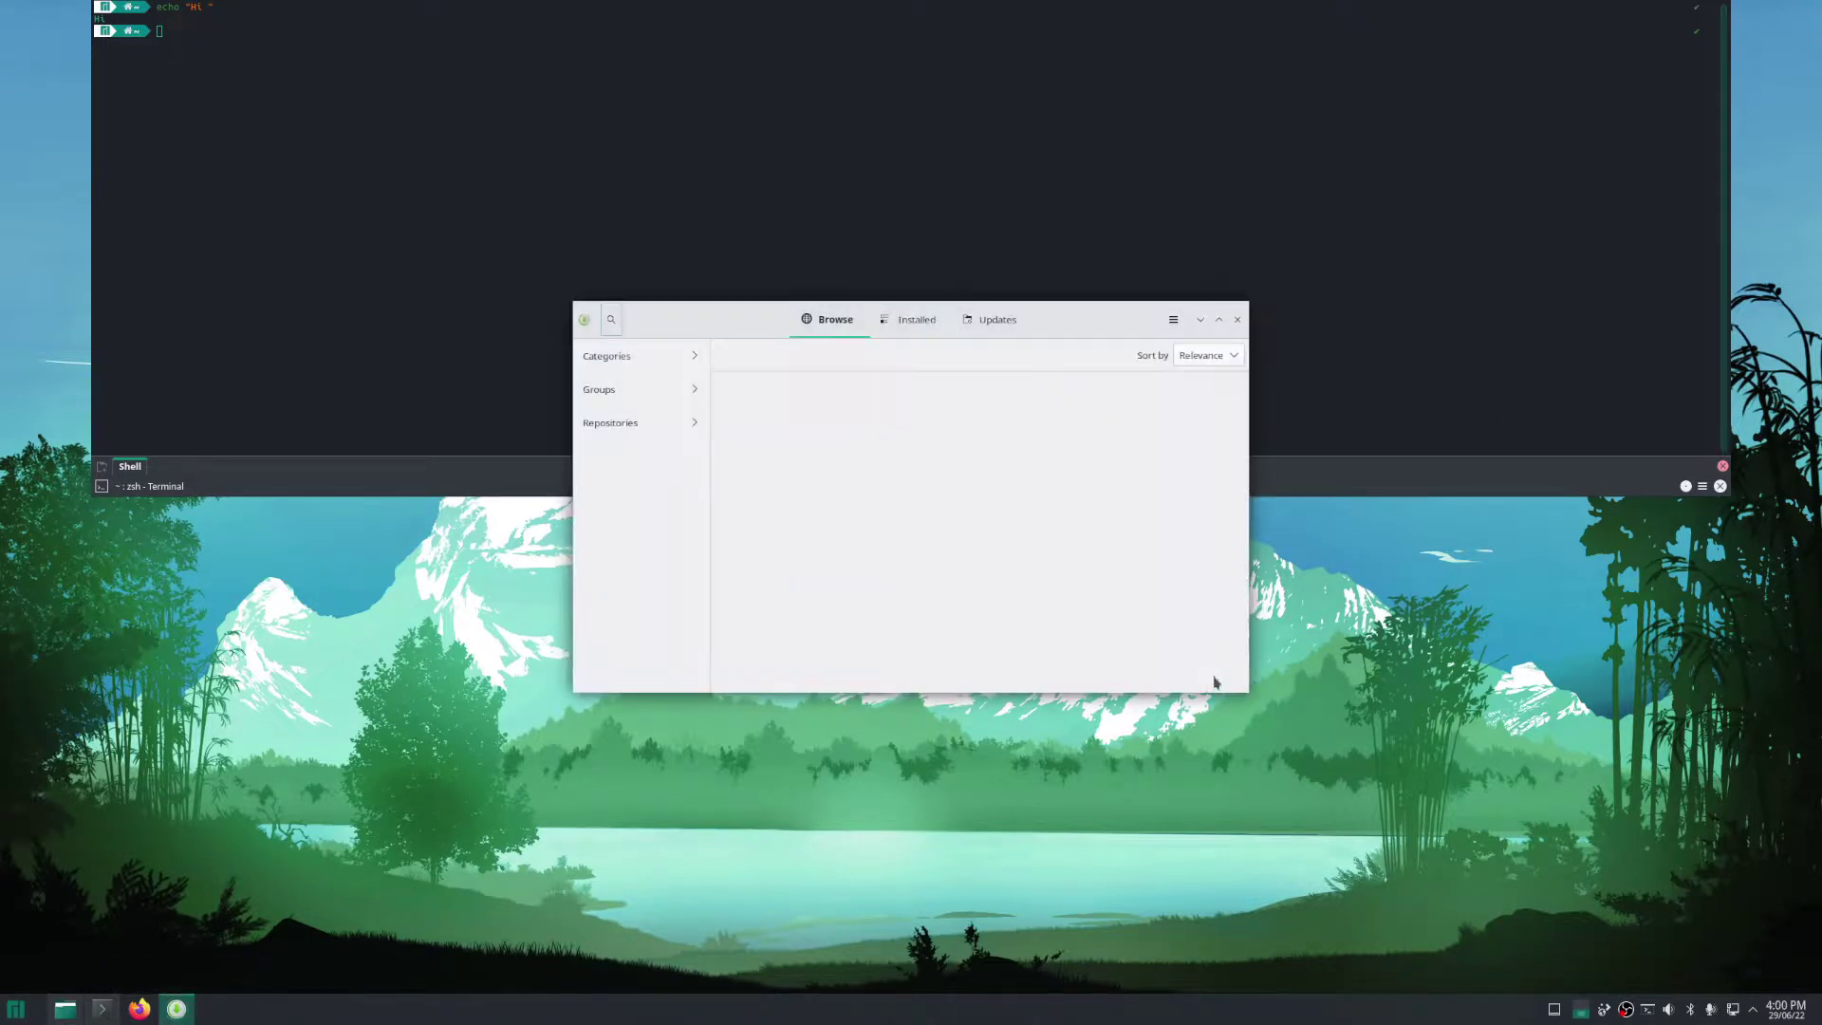
left_click(1220, 321)
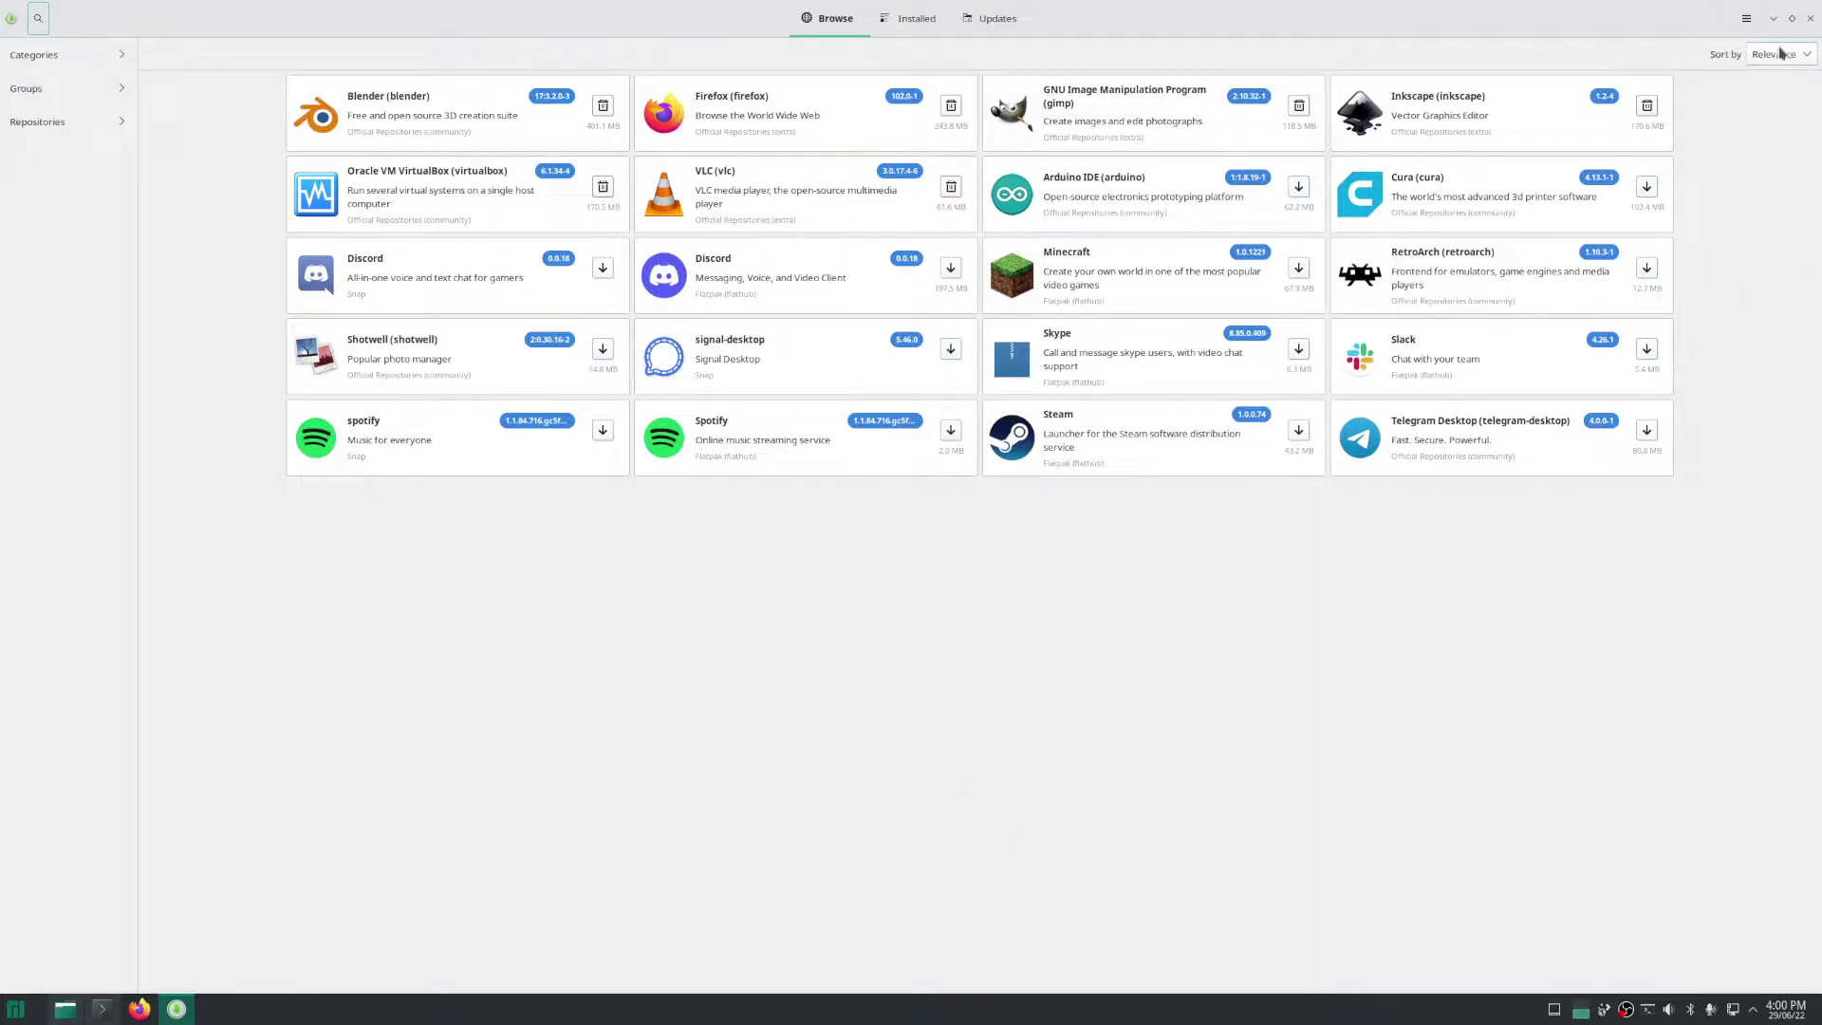
Minimize the store and run 'which' on pacman in Yakuake, getting /usr/bin/pacman.
left_click(1774, 18)
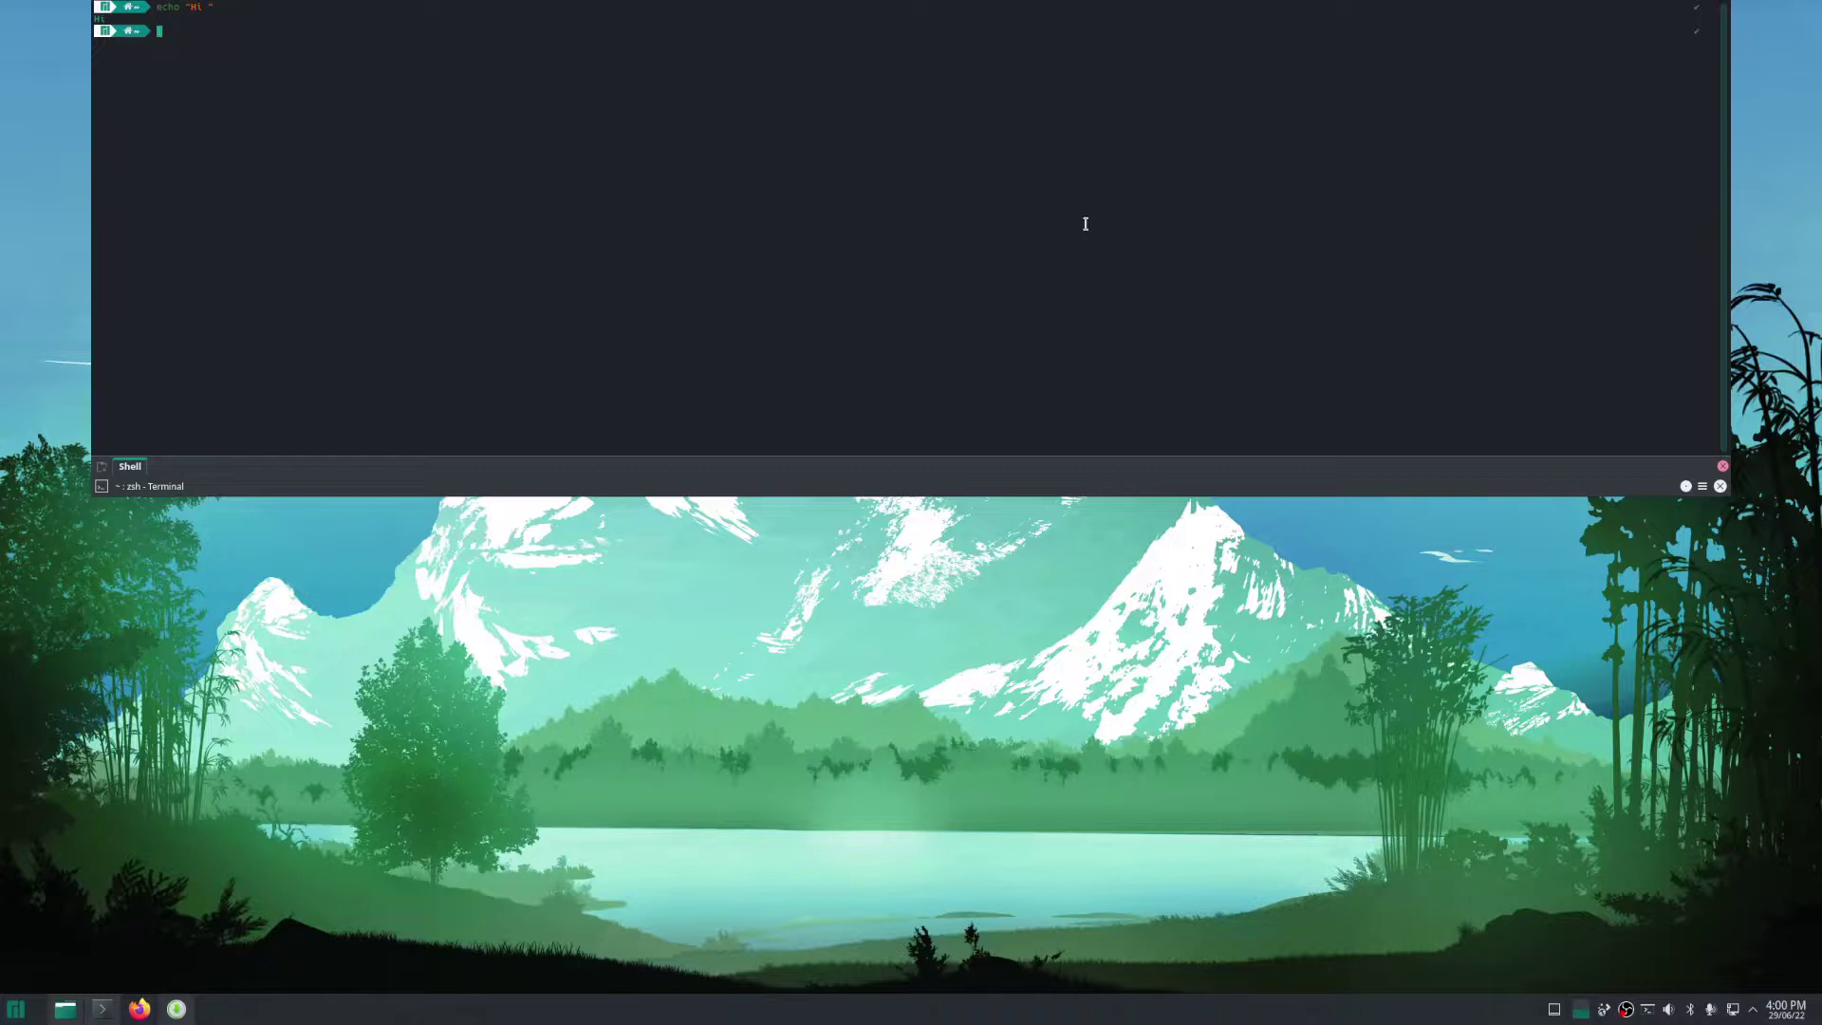
type("which ppacman")
key("Return")
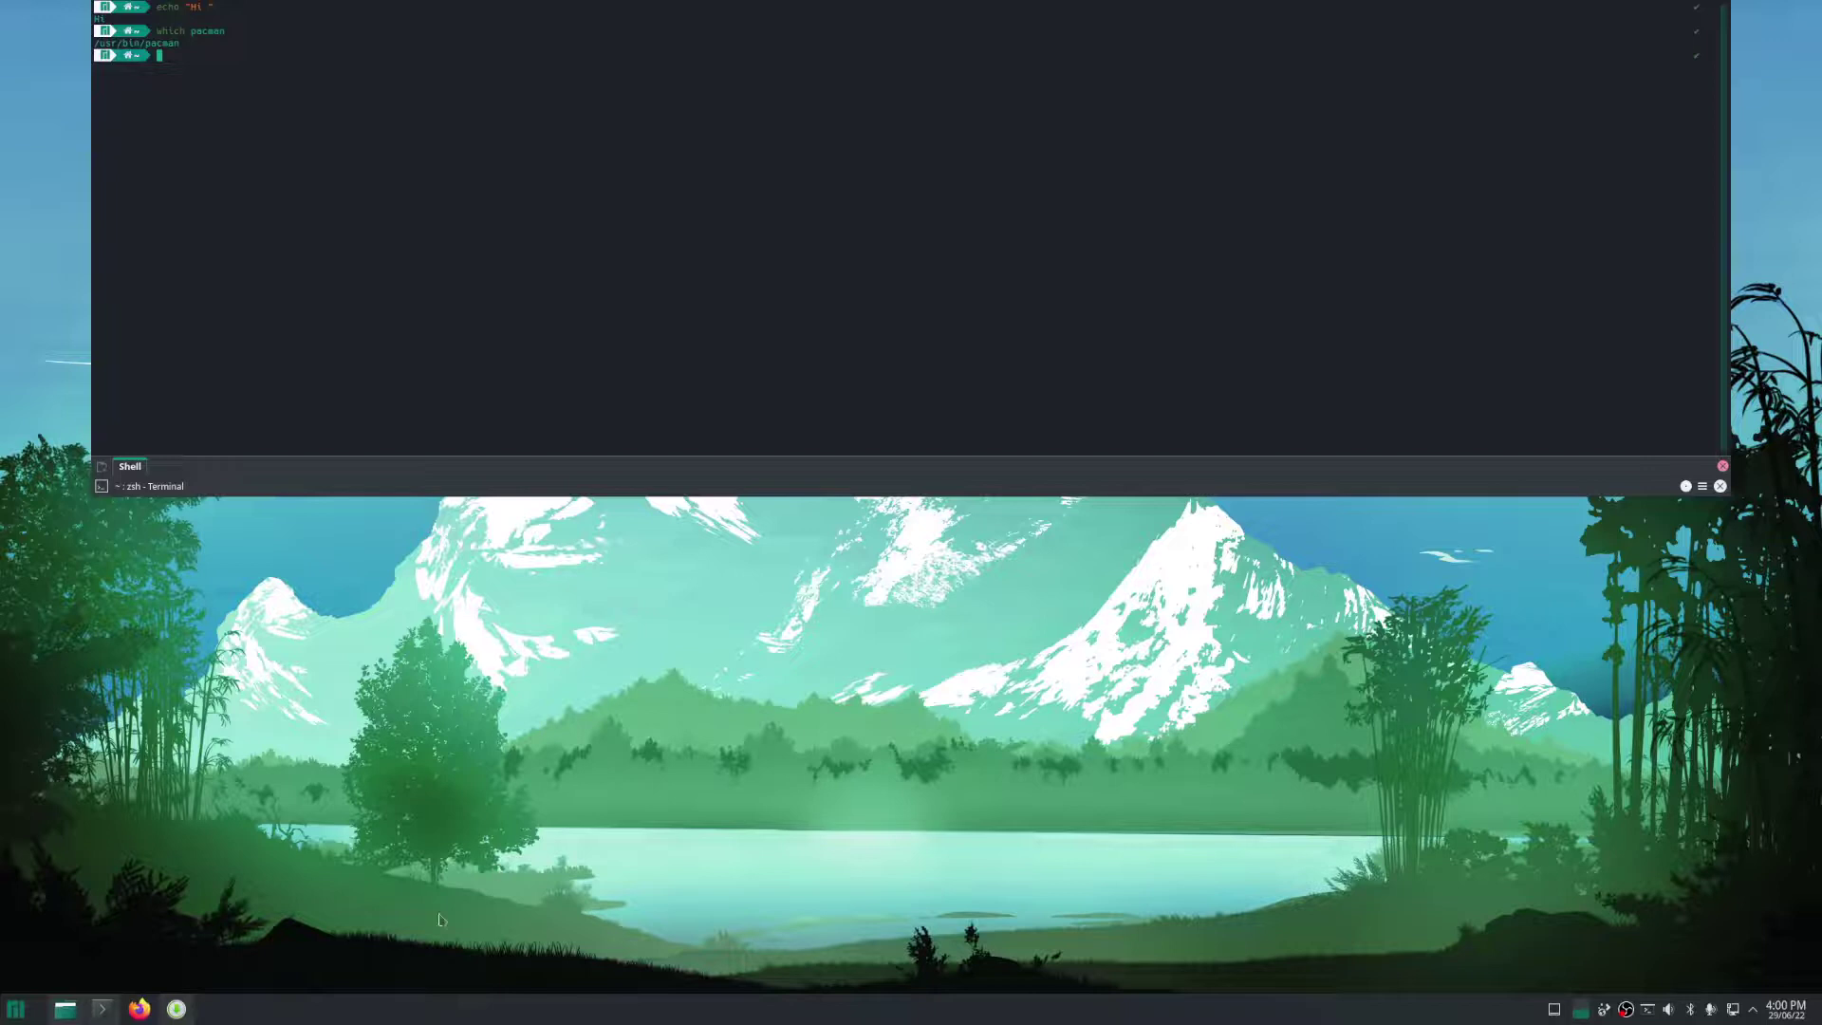
Open Pamac's Music & Audio category, check Installed and Updates, and return to Browse.
mouse_move(254, 969)
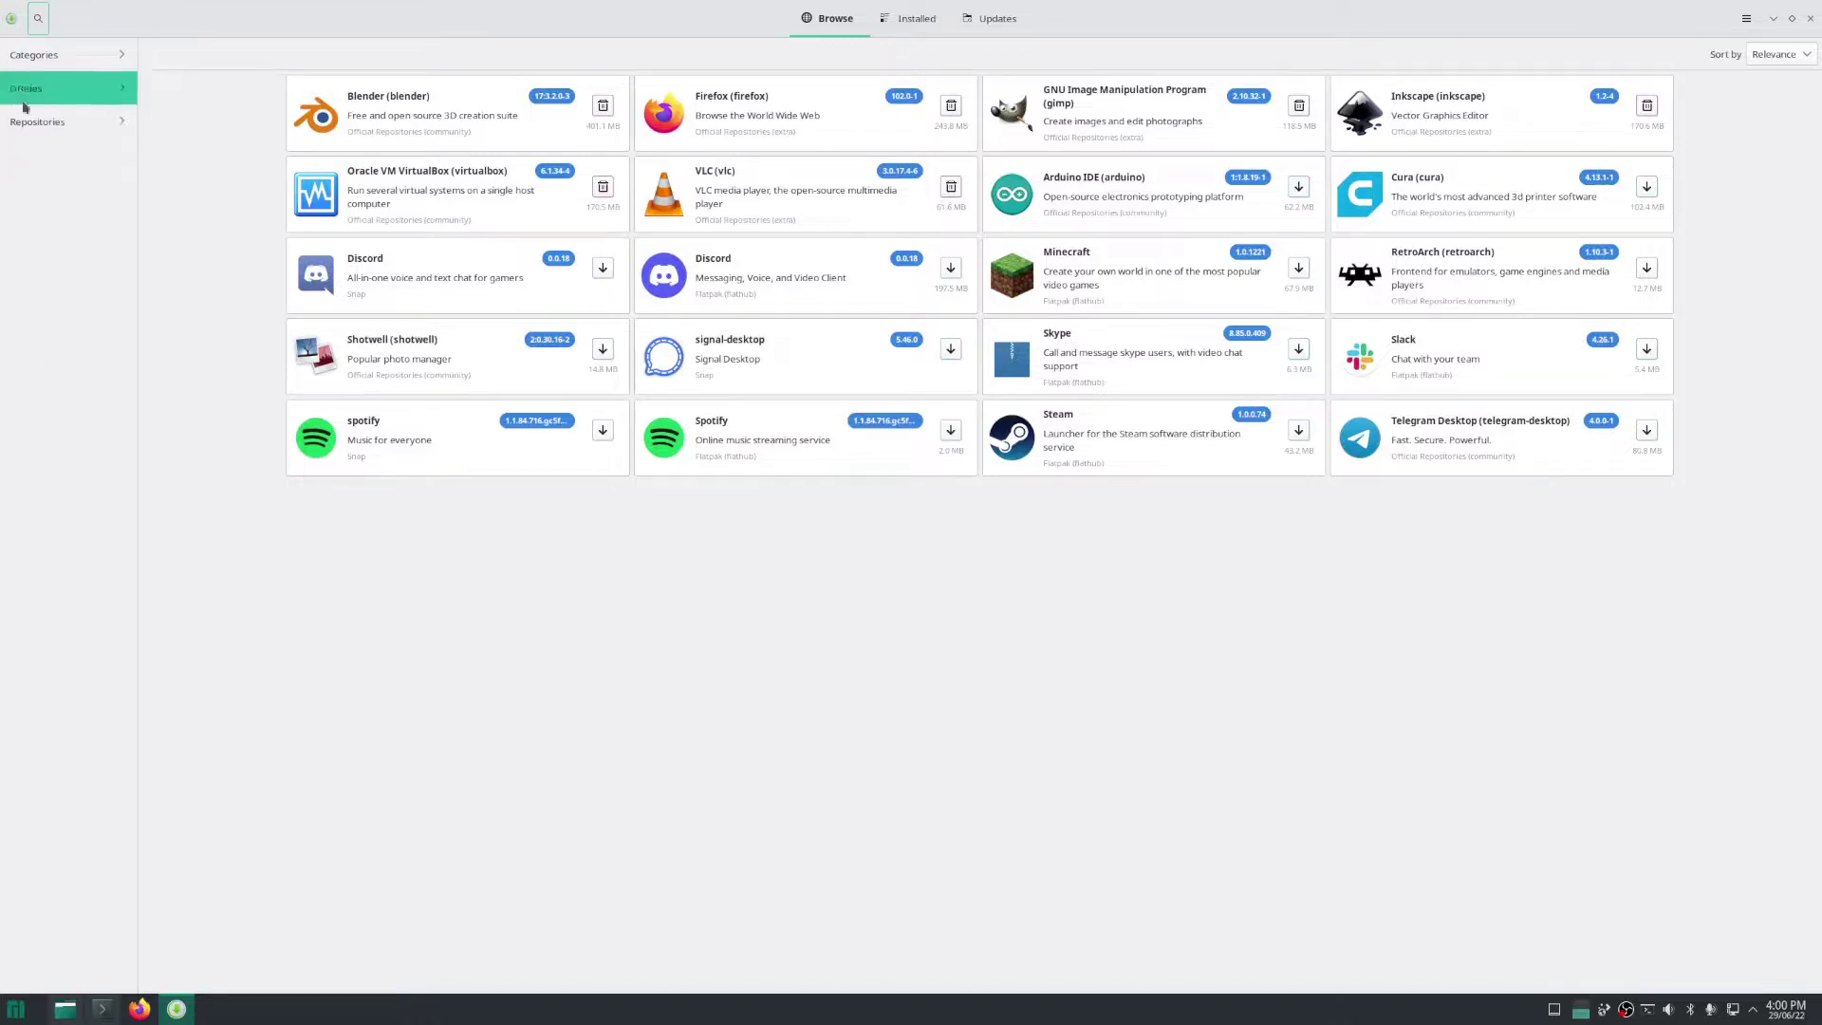
left_click(76, 53)
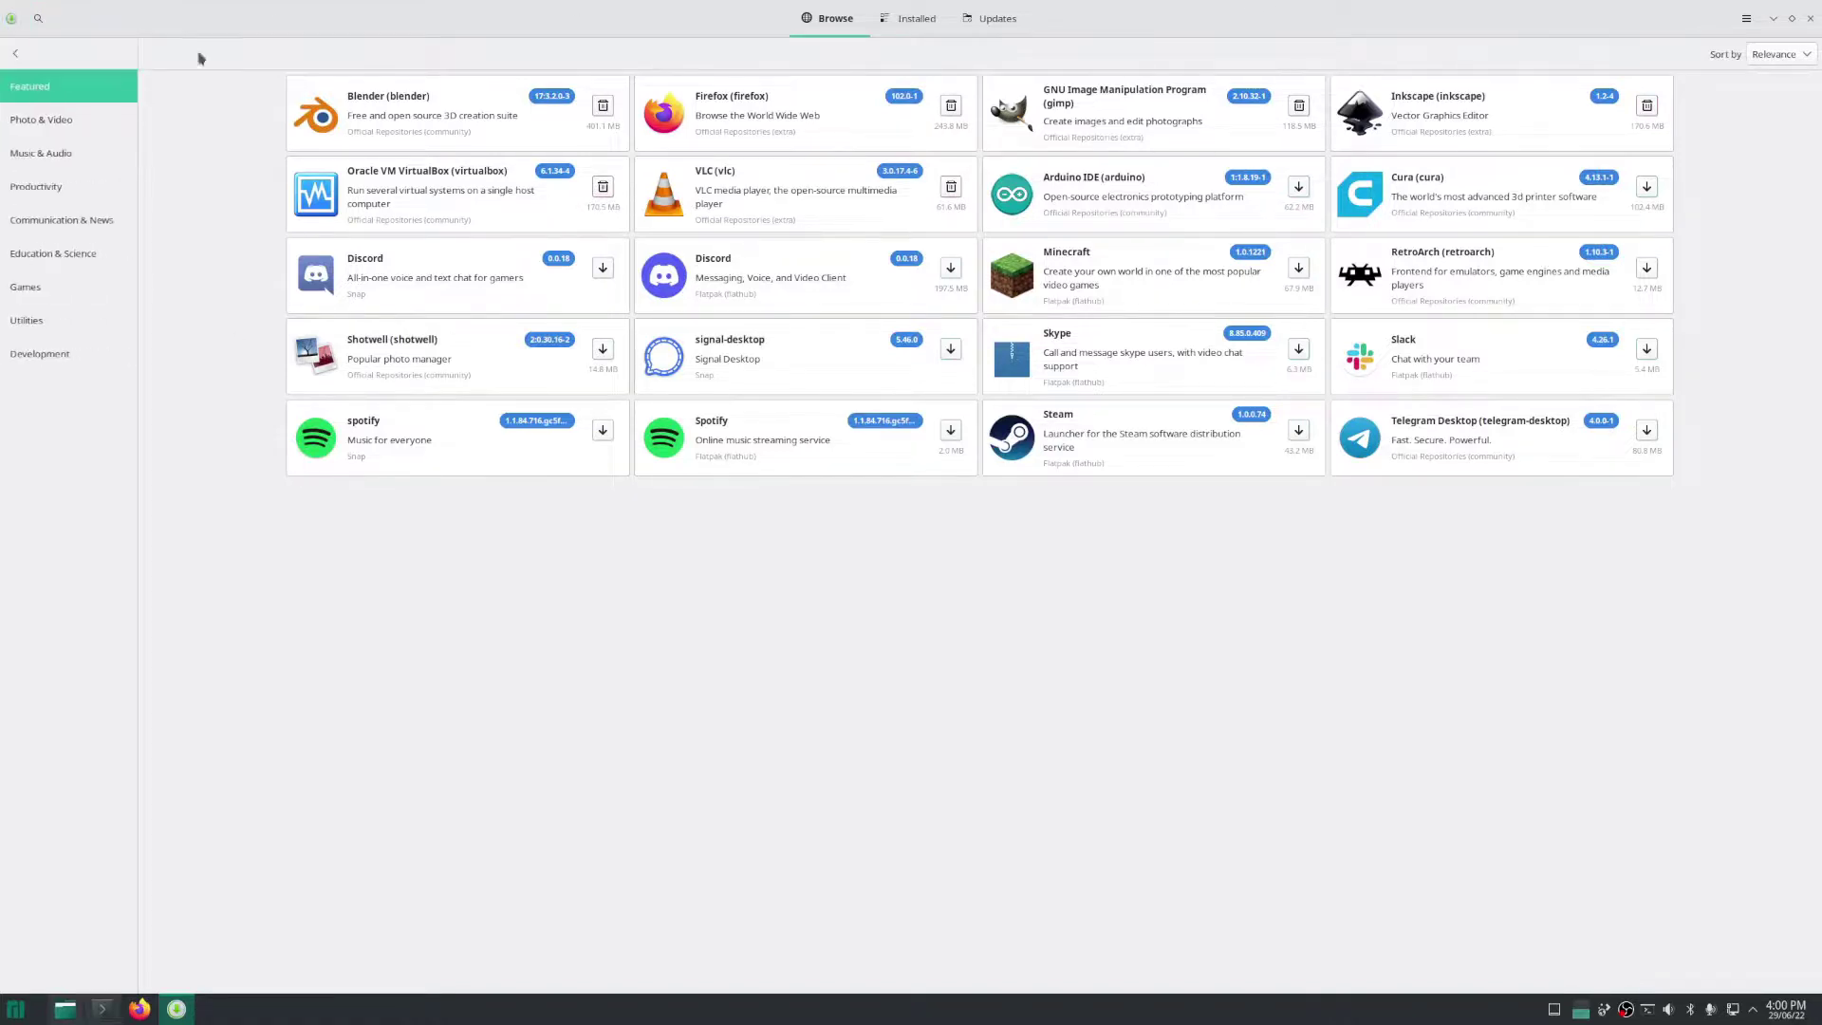
left_click(46, 156)
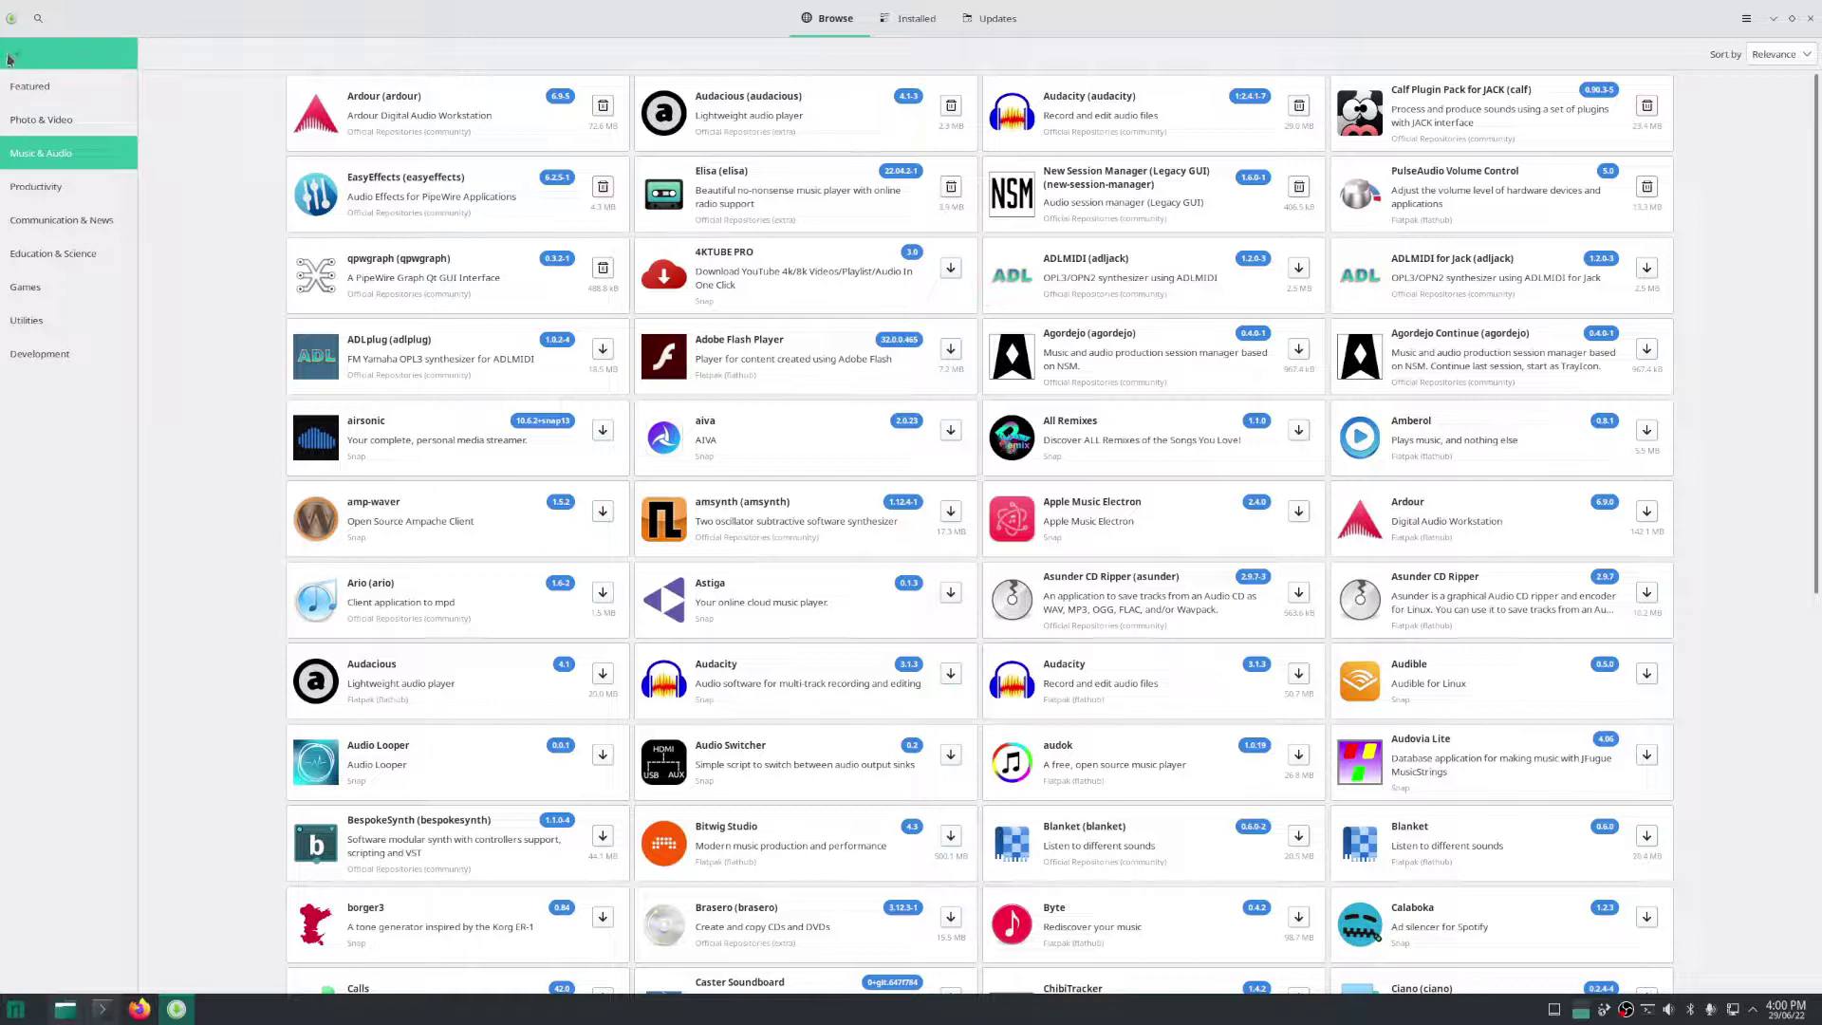
left_click(912, 18)
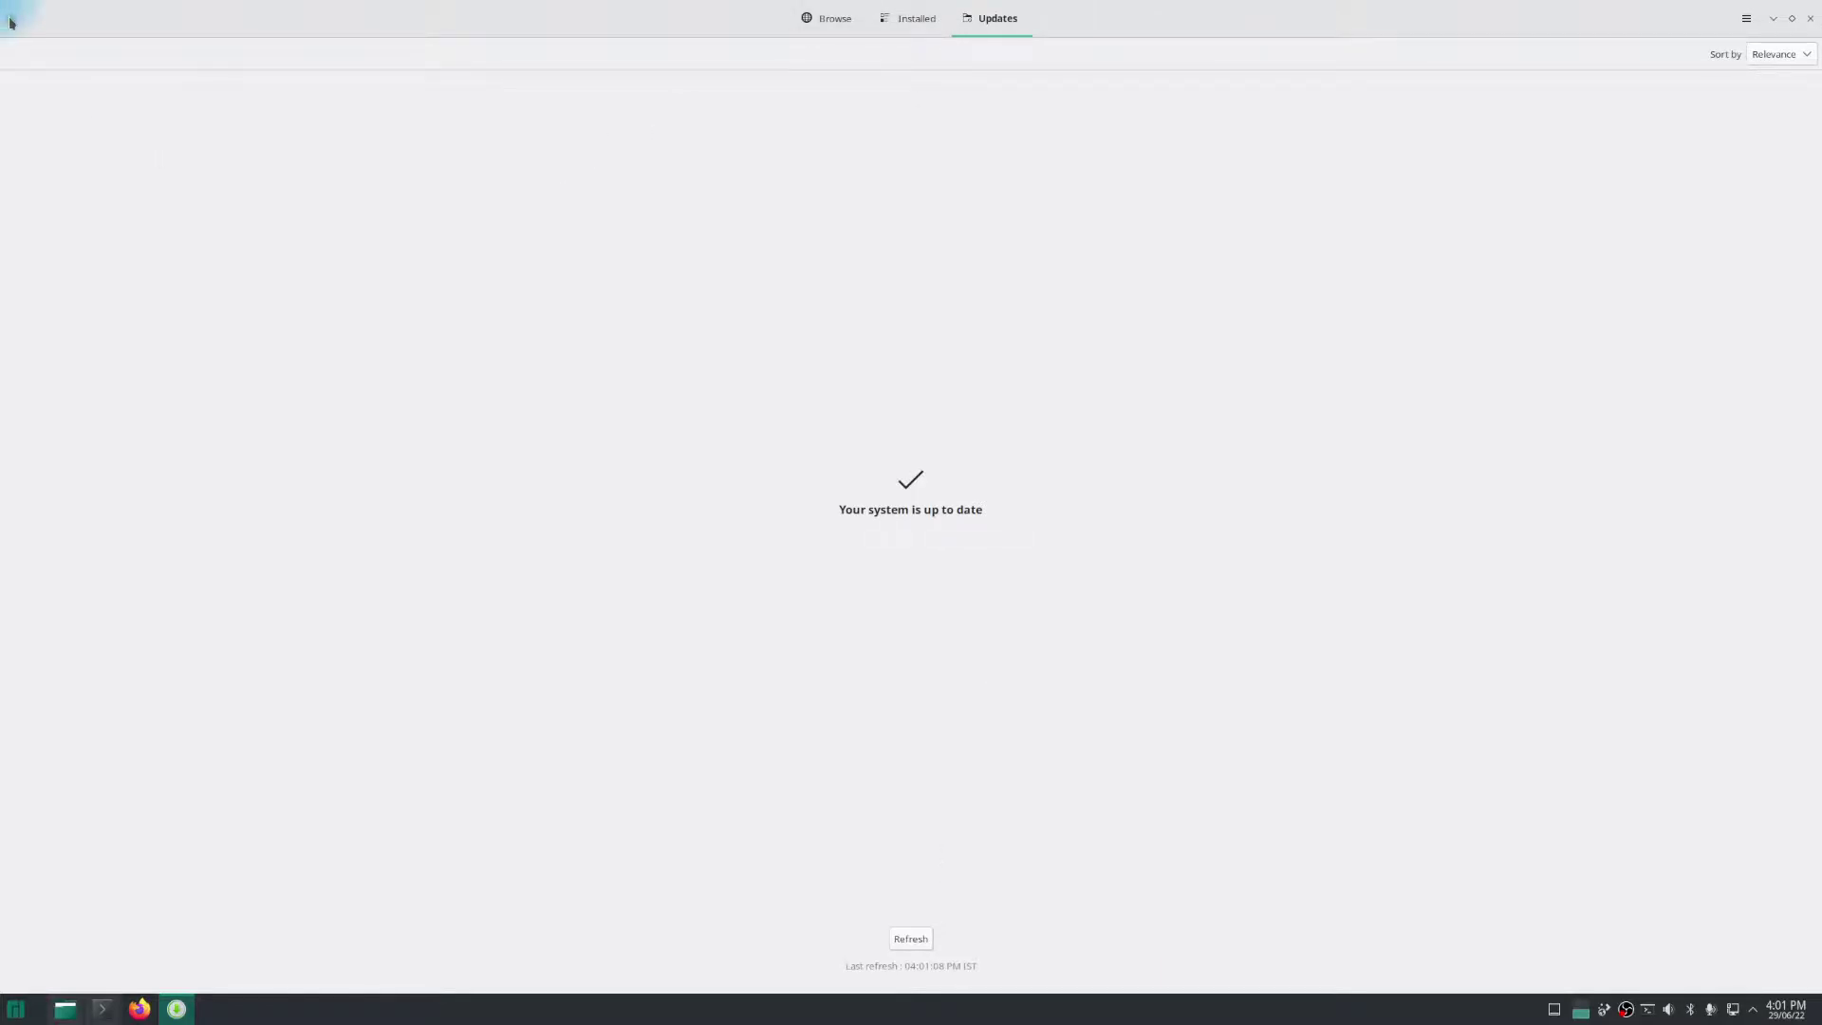
left_click(856, 23)
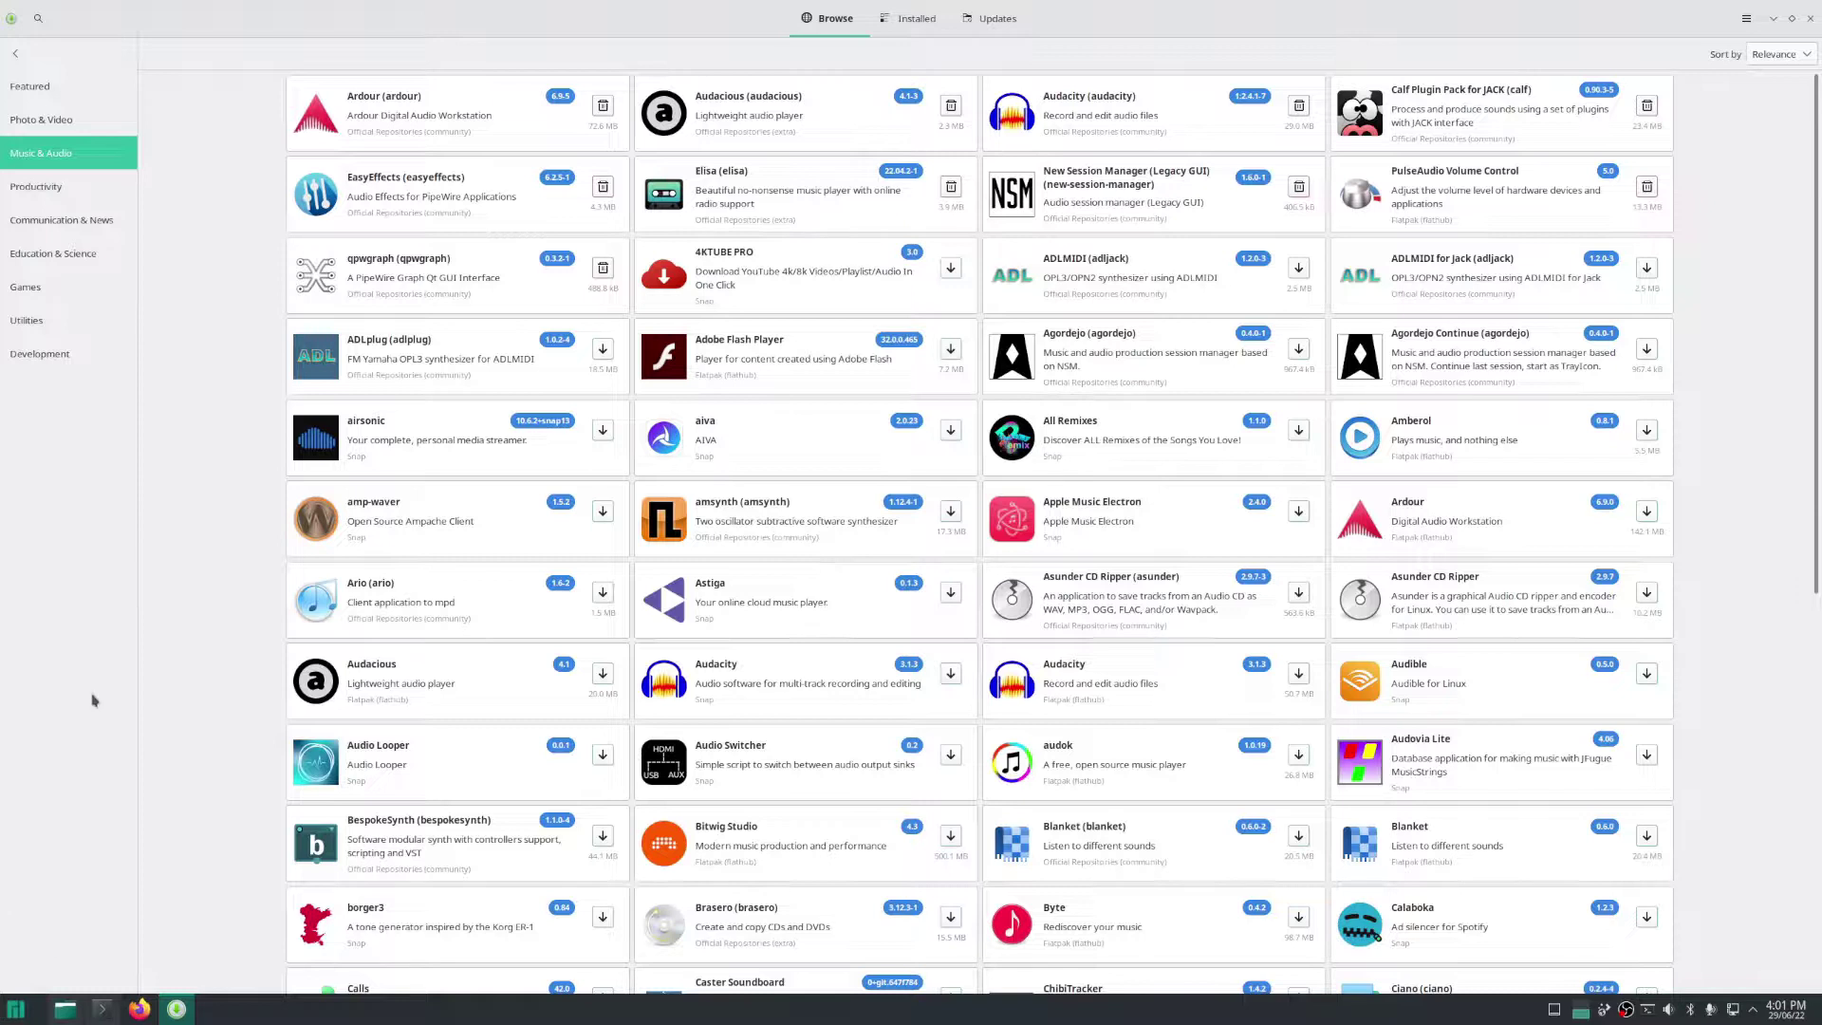
Start Kate with an Untitled document, type and erase test text, then search 'kcal' in the launcher.
left_click(13, 1010)
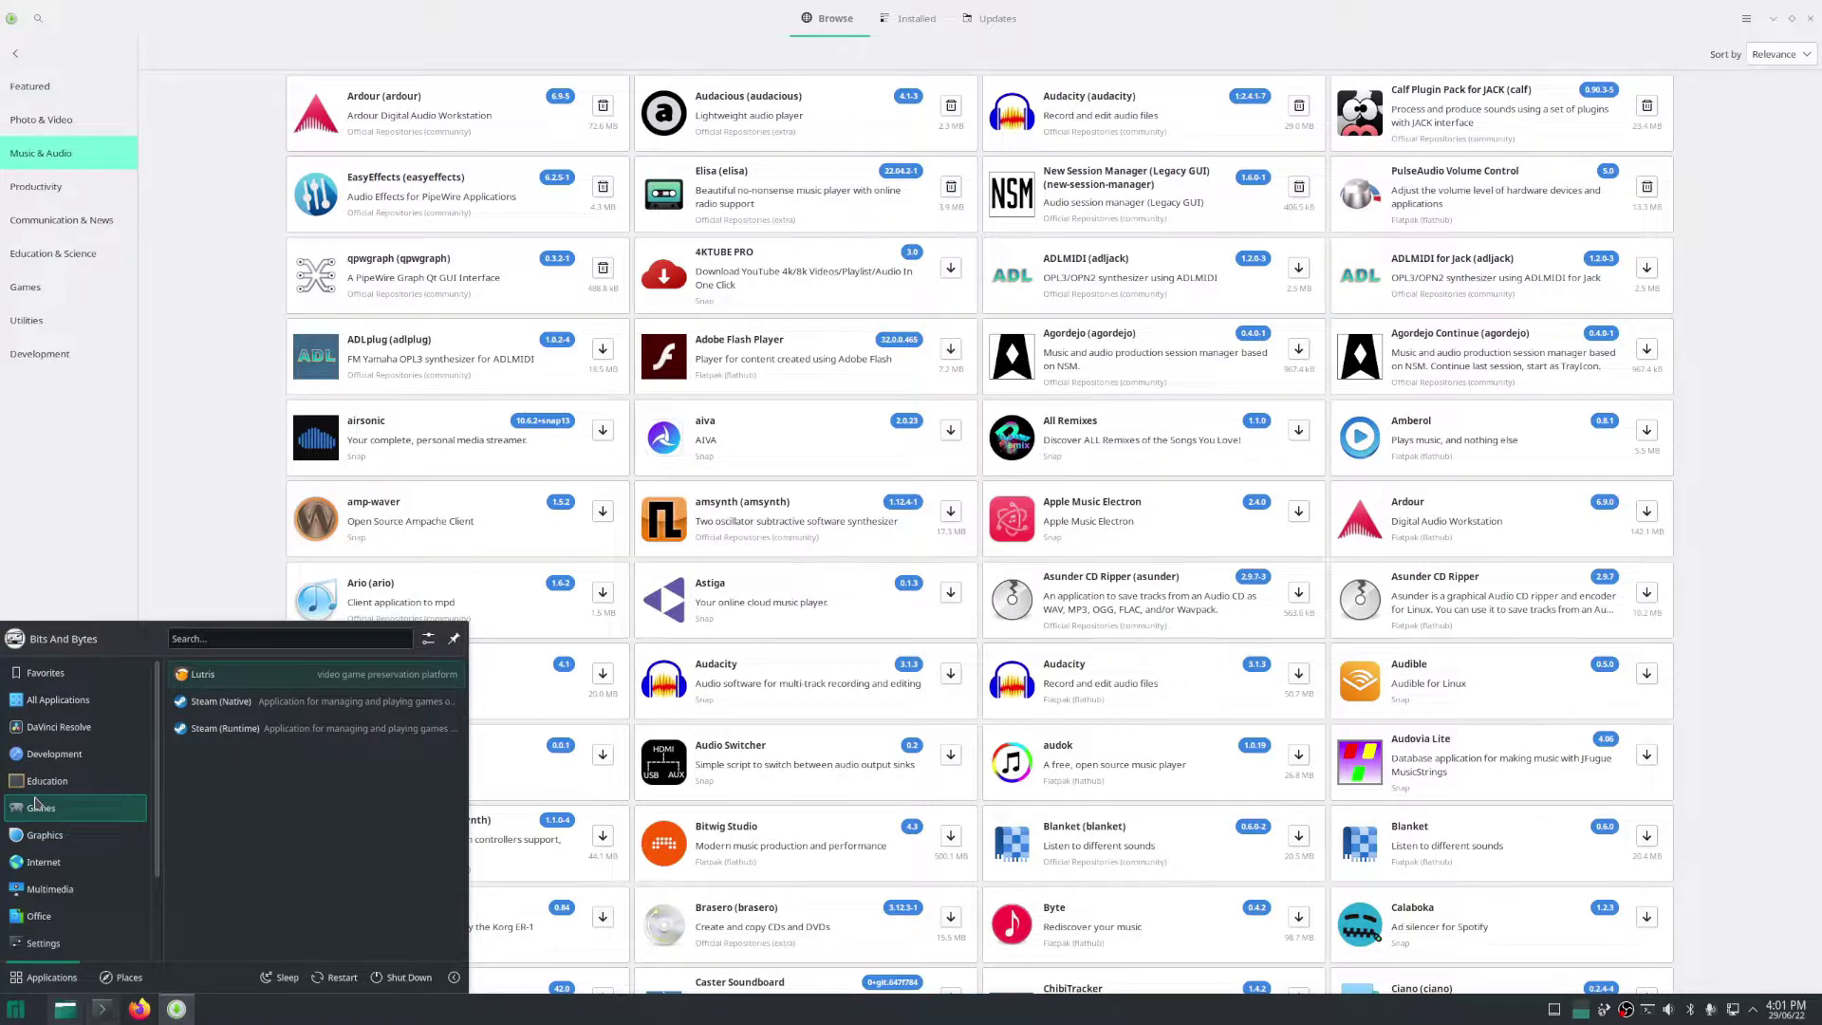
type("kate")
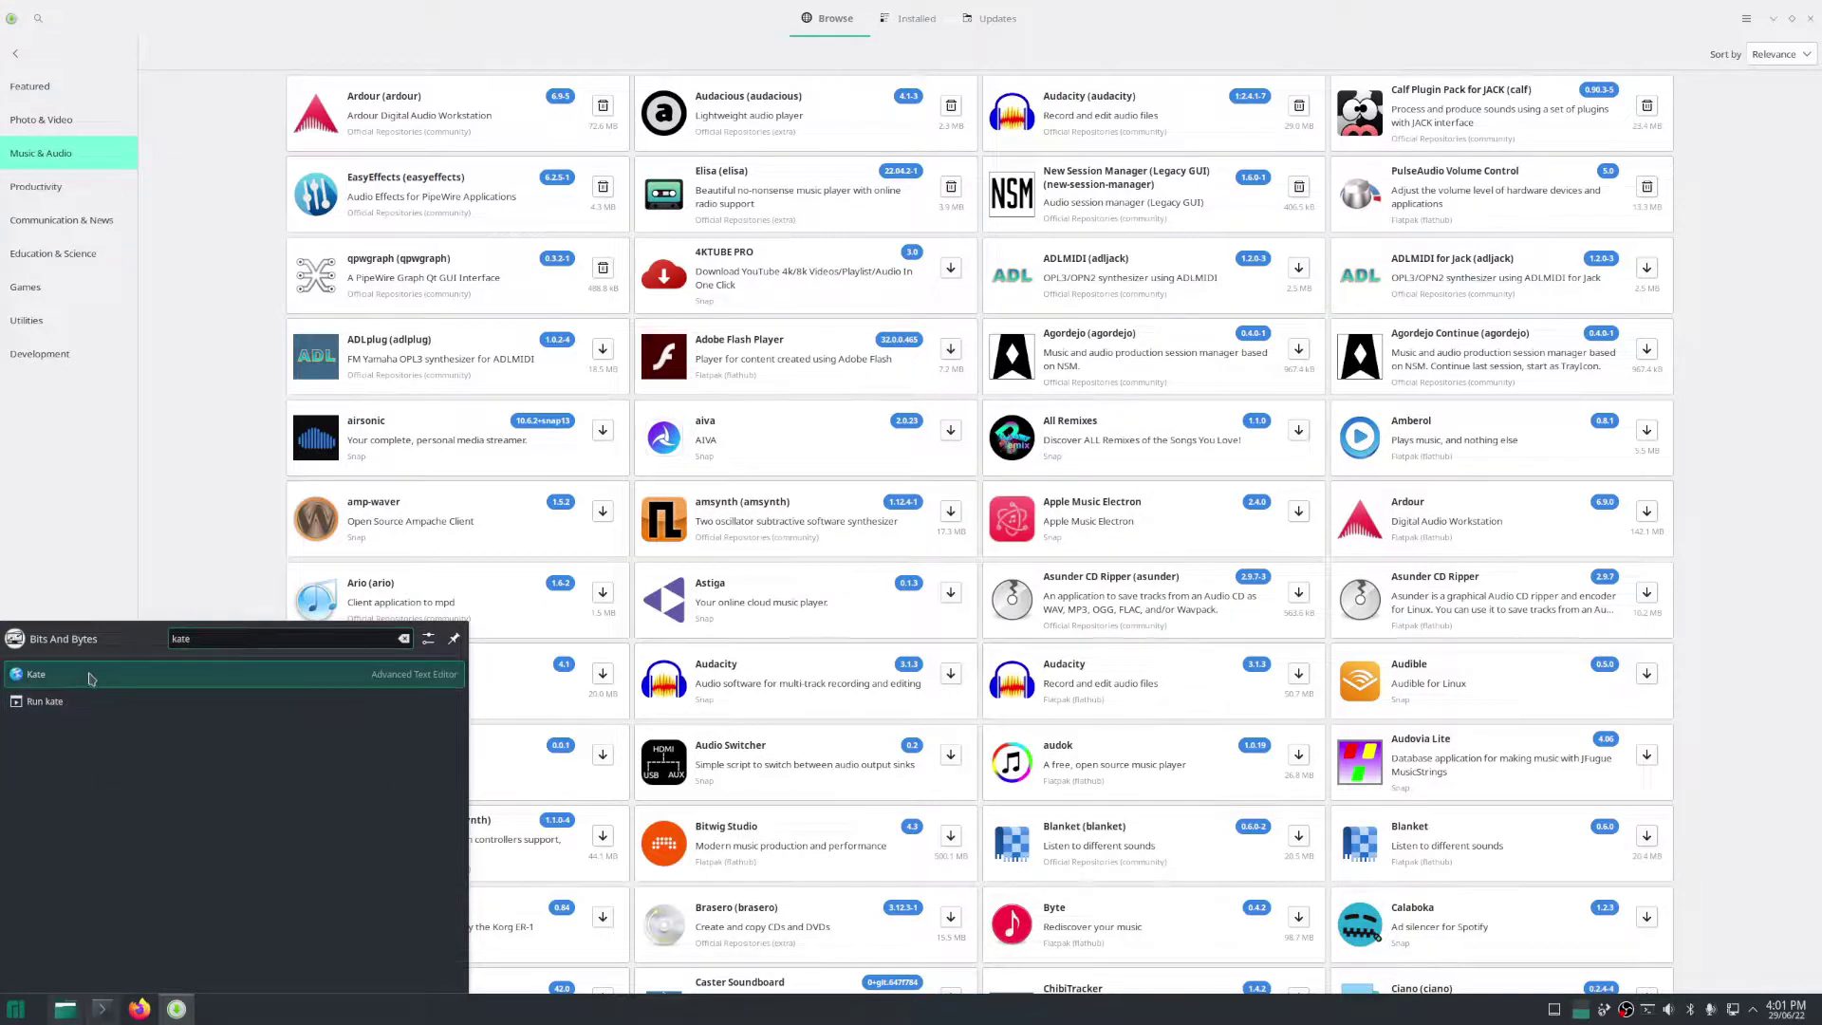
left_click(33, 676)
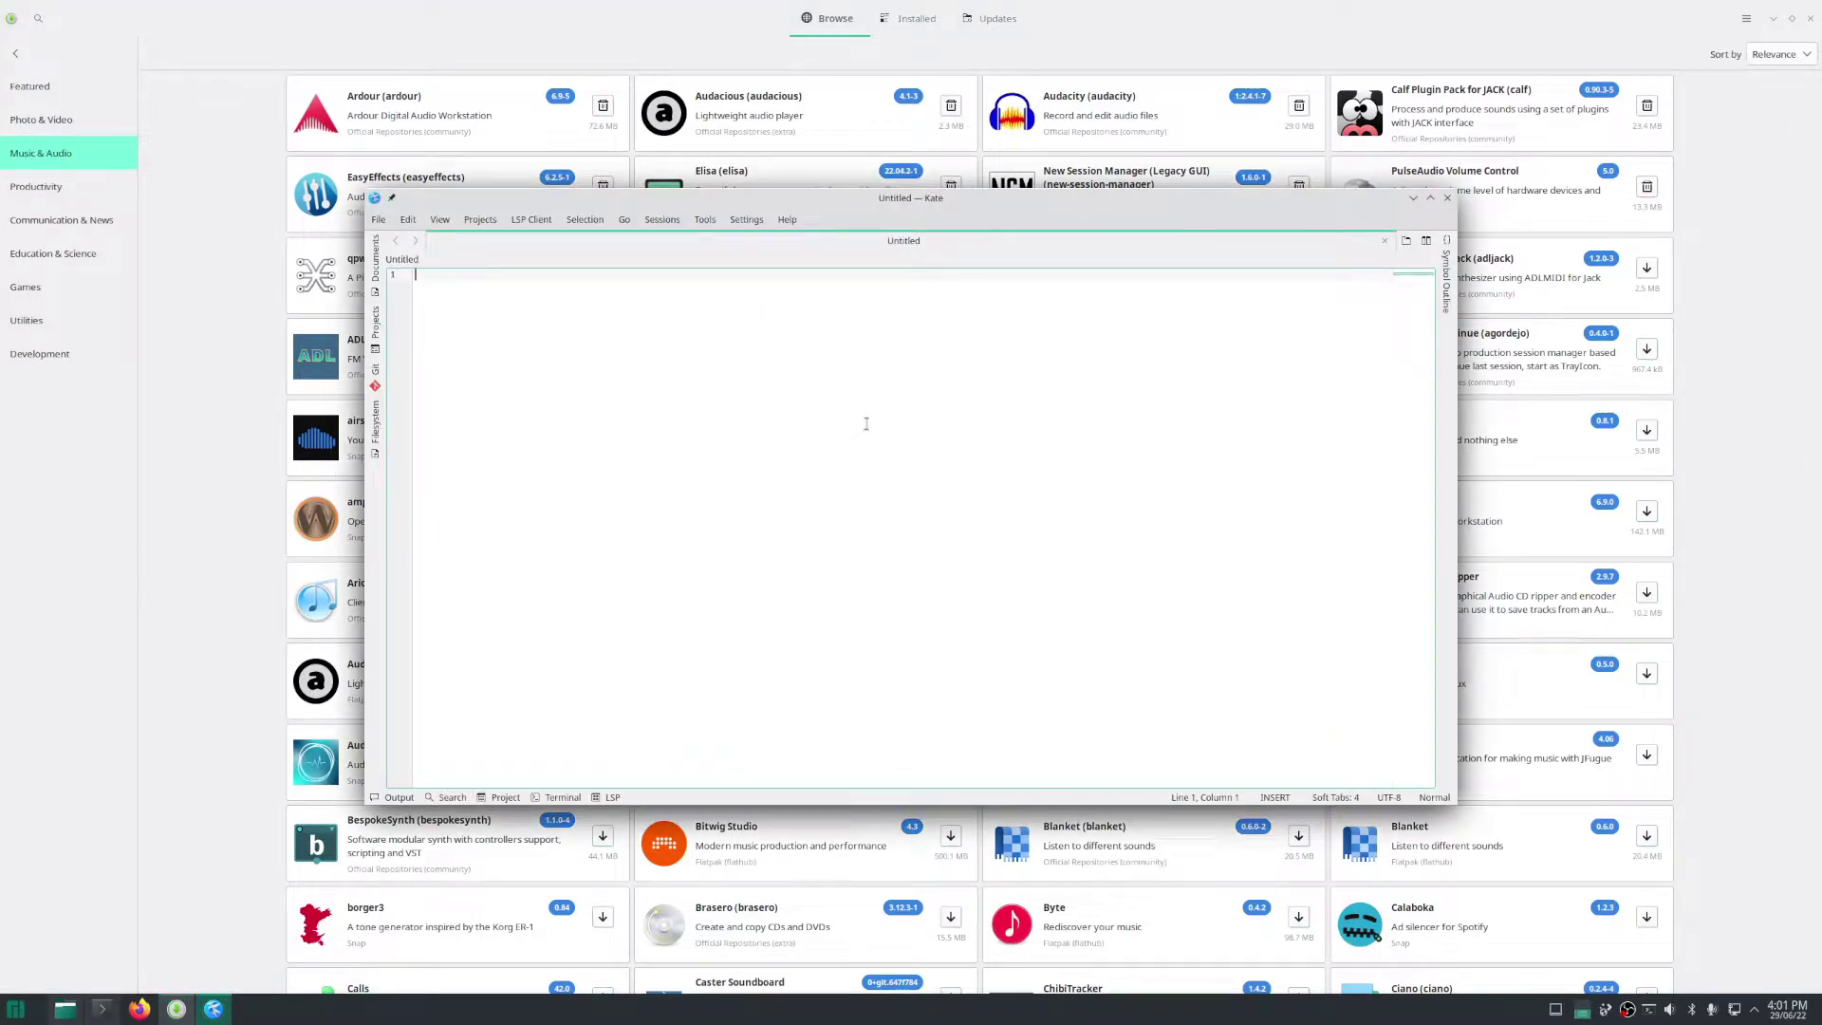
type("nananana")
key("BackSpace")
key("BackSpace")
key("BackSpace")
key("BackSpace")
key("BackSpace")
key("BackSpace")
key("BackSpace")
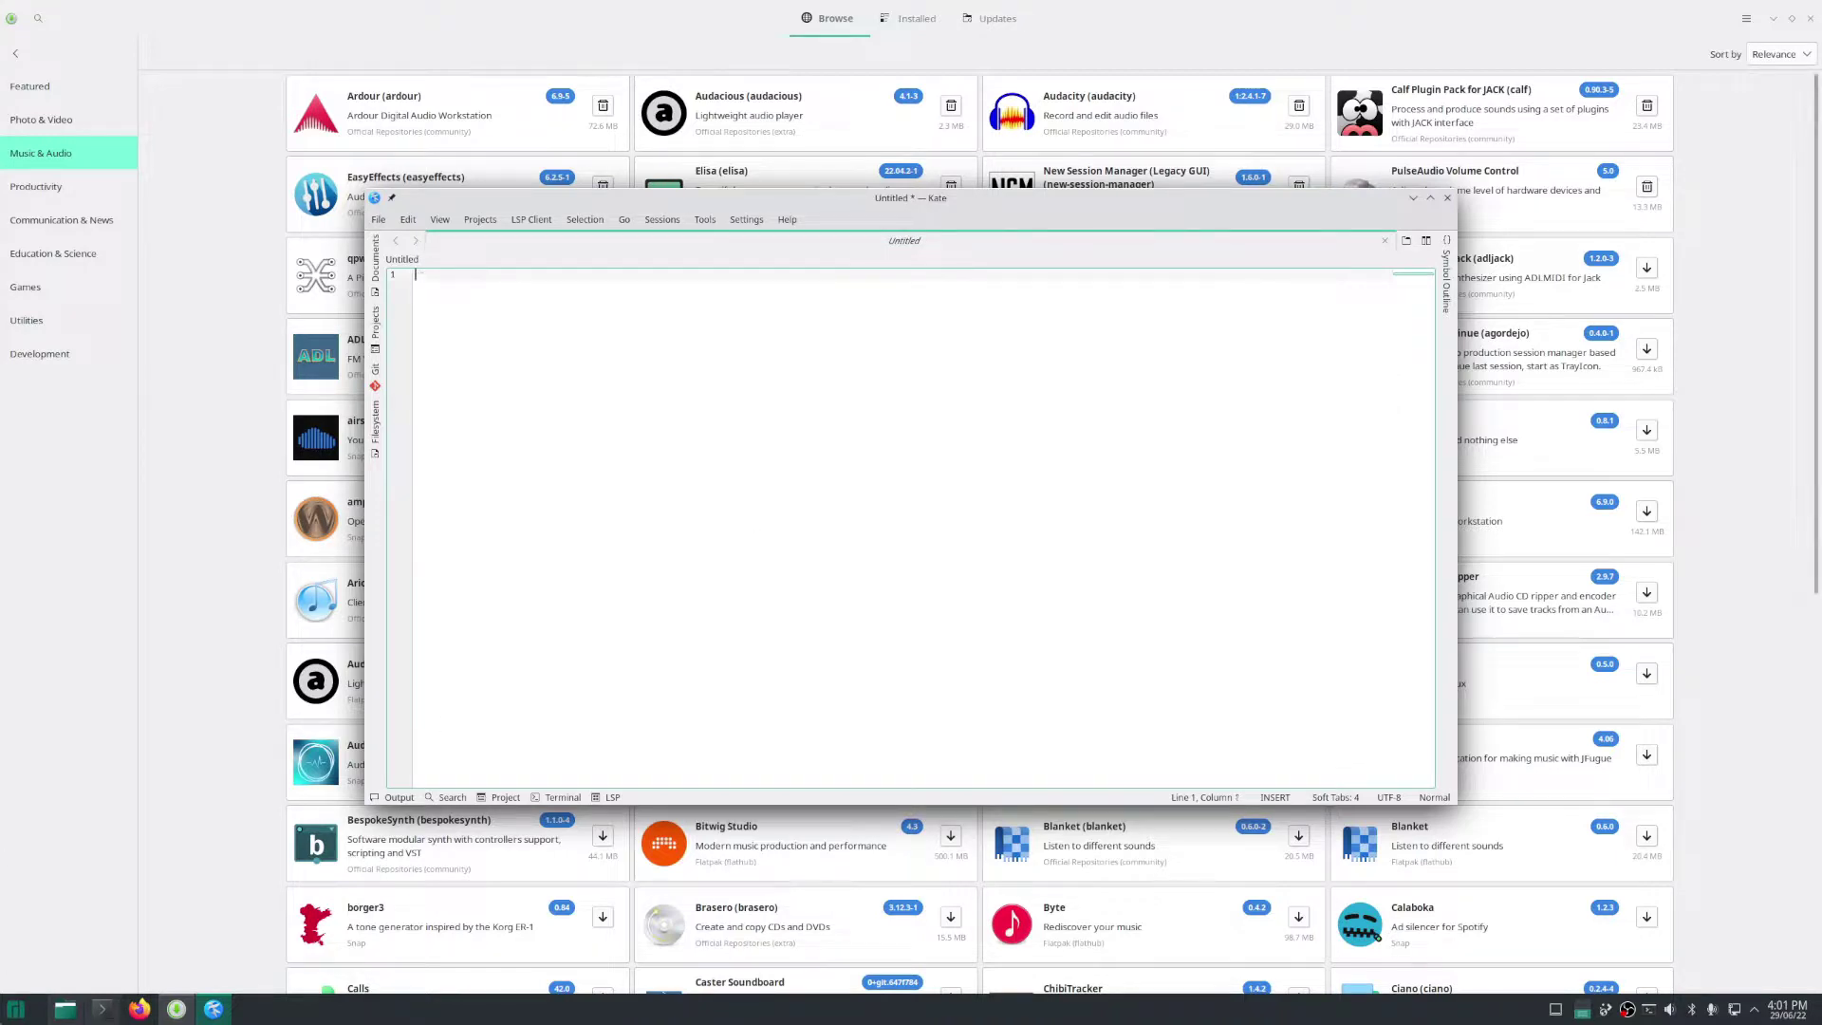
left_click(8, 1013)
type("kcal")
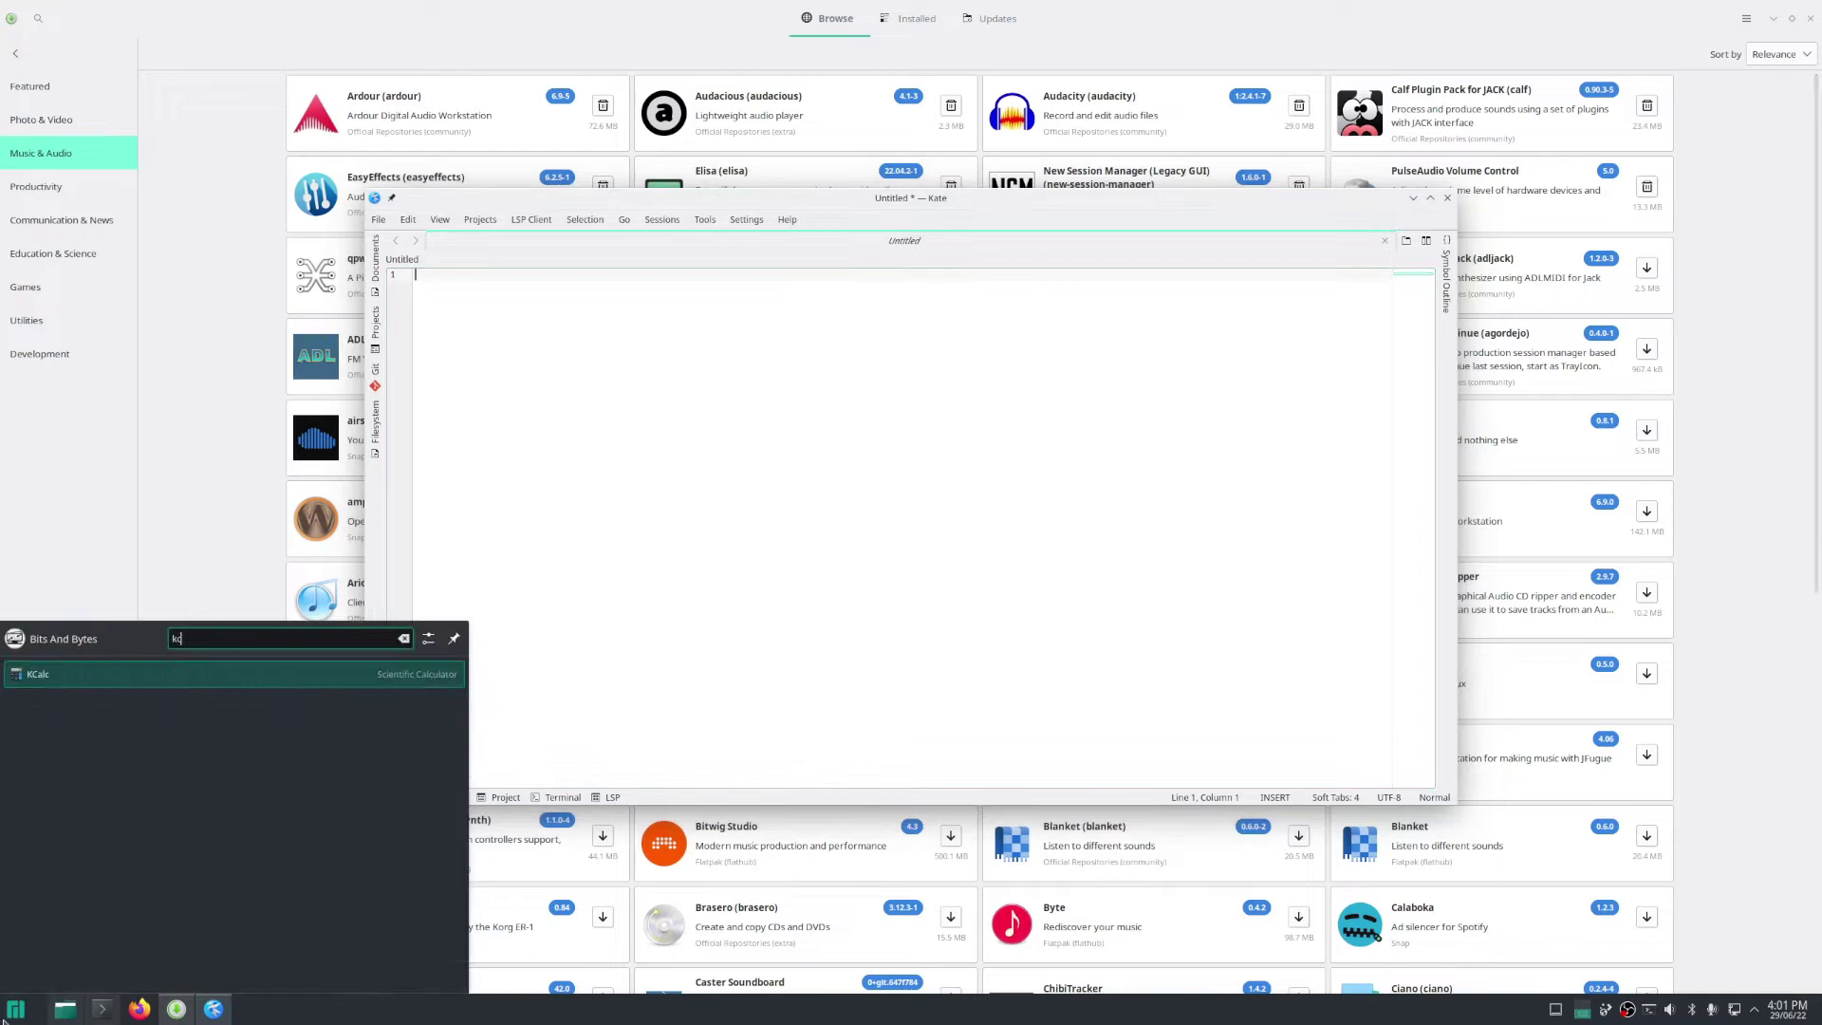
Launch KCalc over the Kate document, then browse the launcher's application categories.
left_click(57, 676)
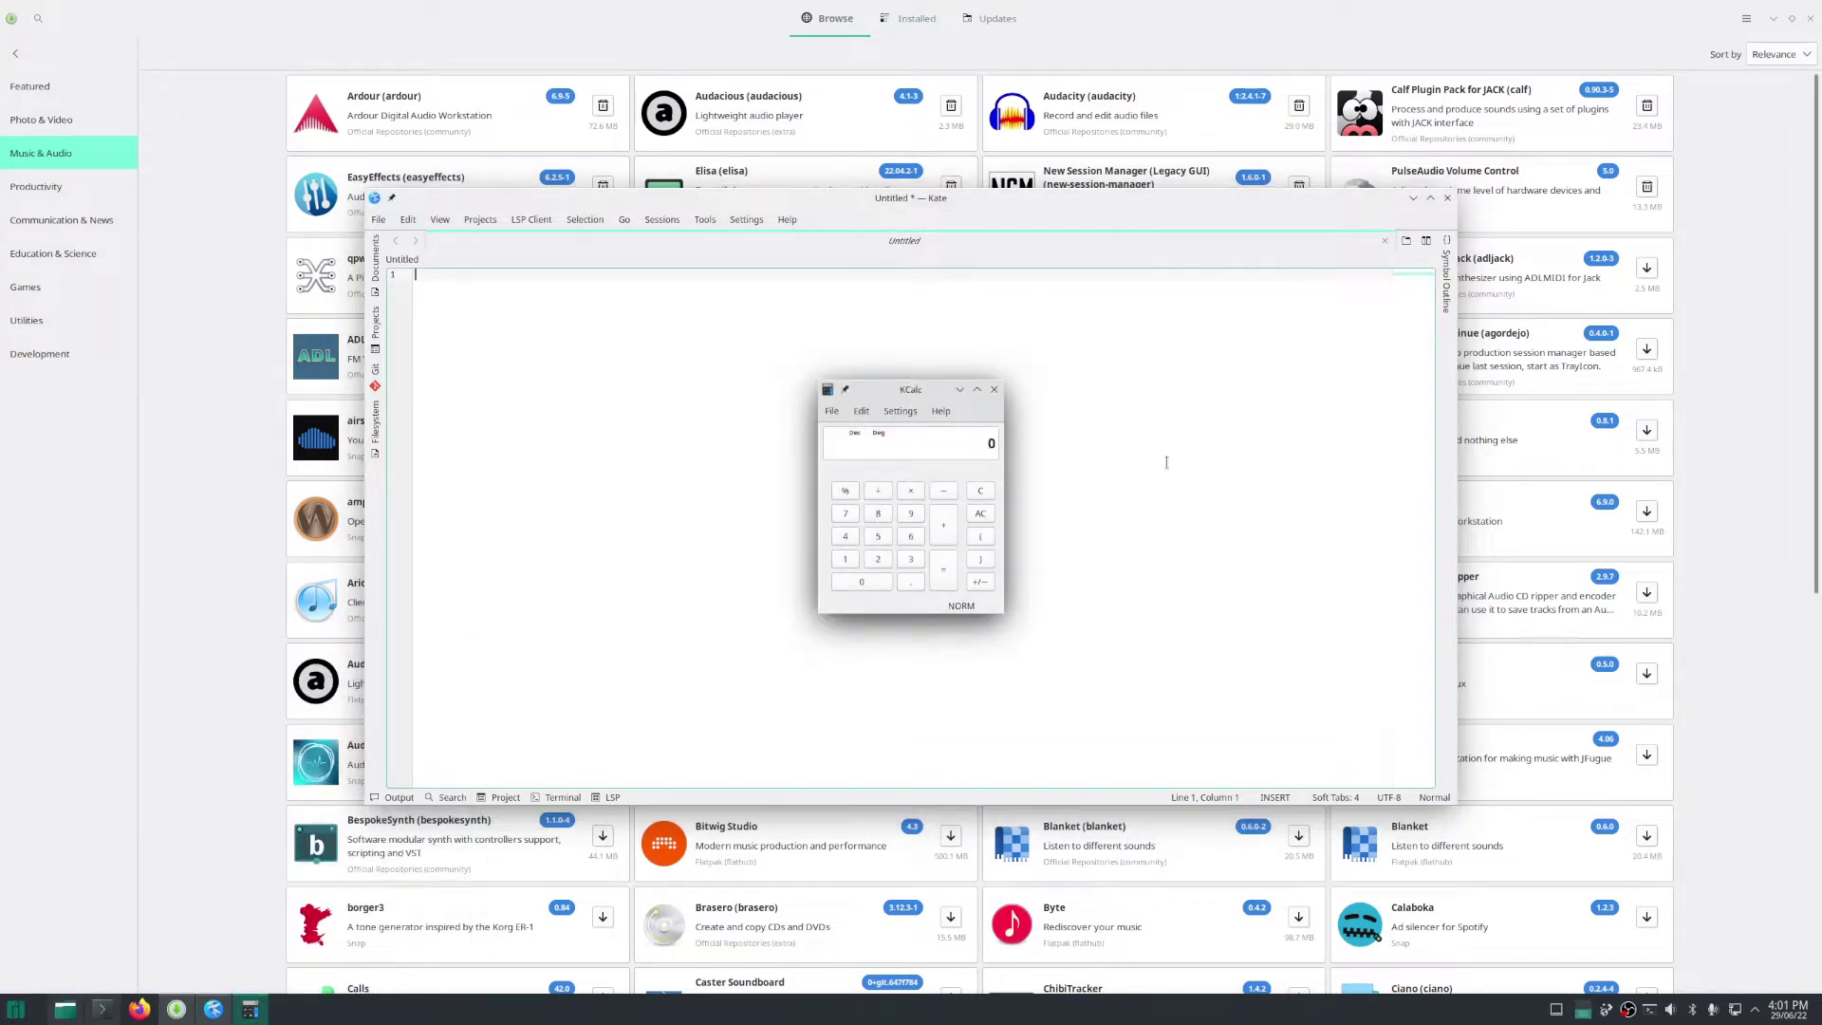
key("super")
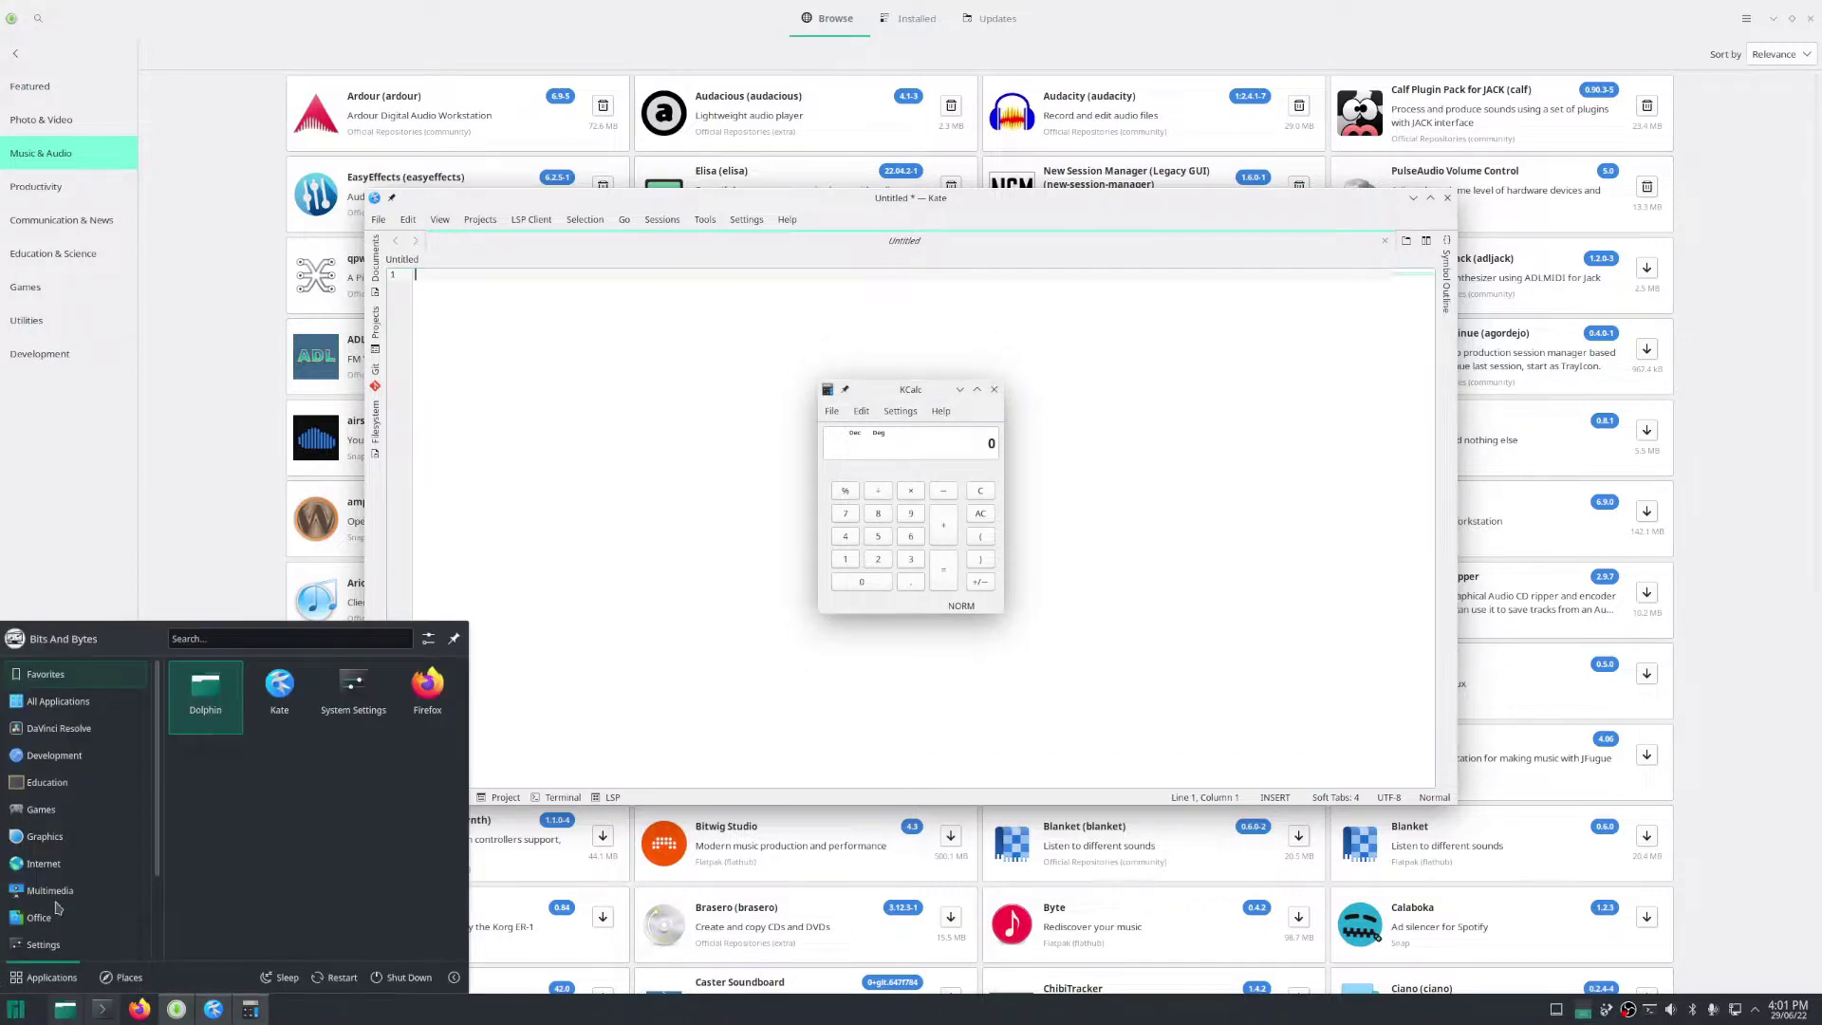
mouse_move(61, 811)
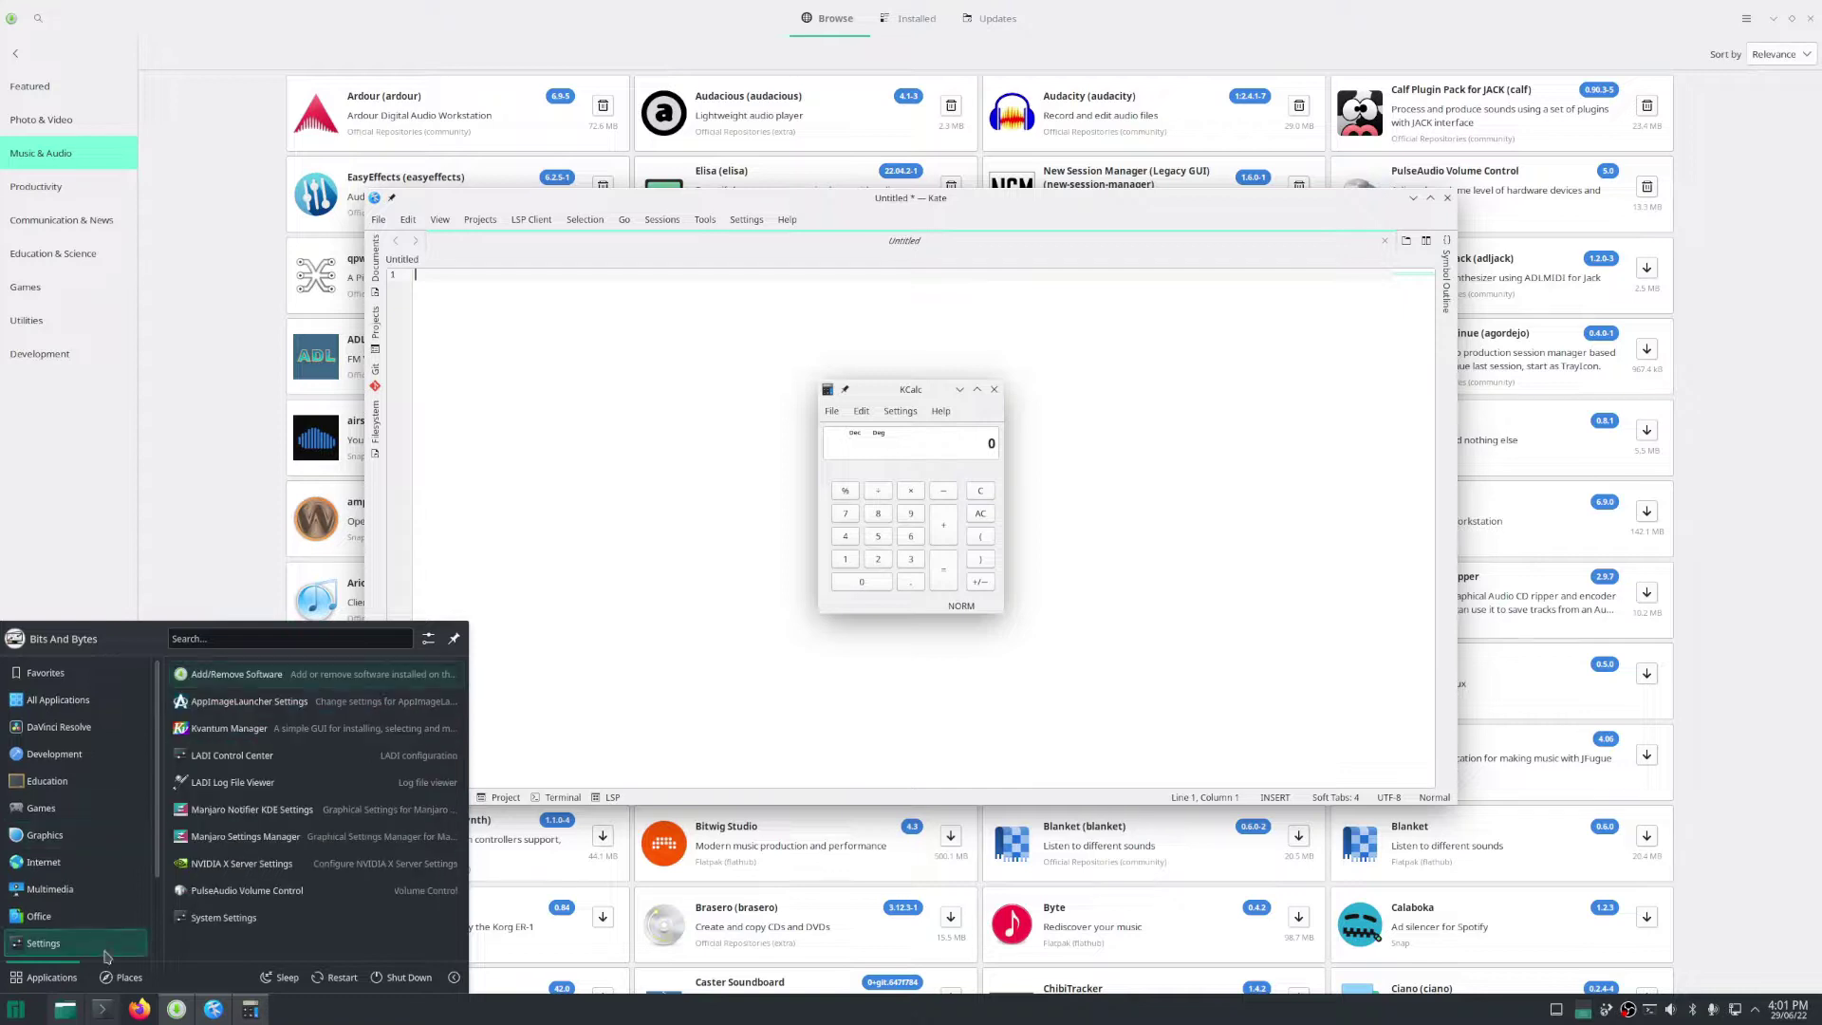
mouse_move(38, 916)
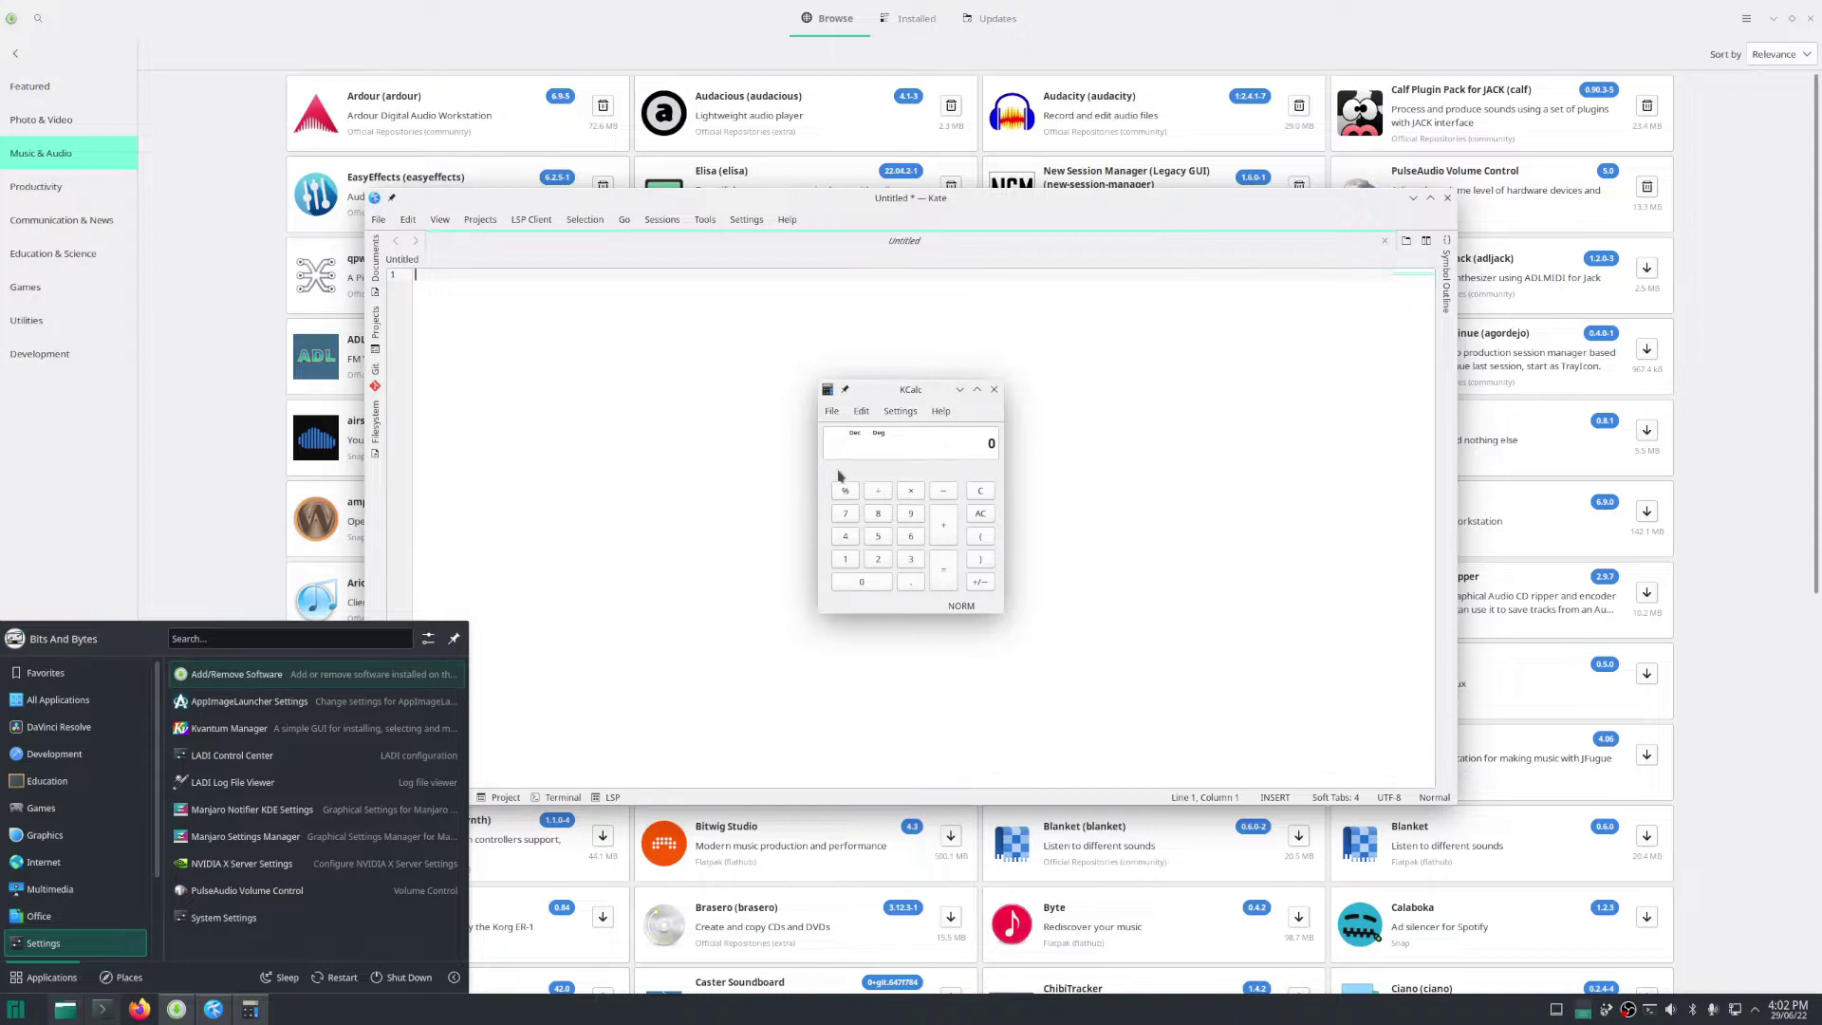
Bring Kate forward and start closing it, but cancel out of saving the Untitled document.
left_click(677, 684)
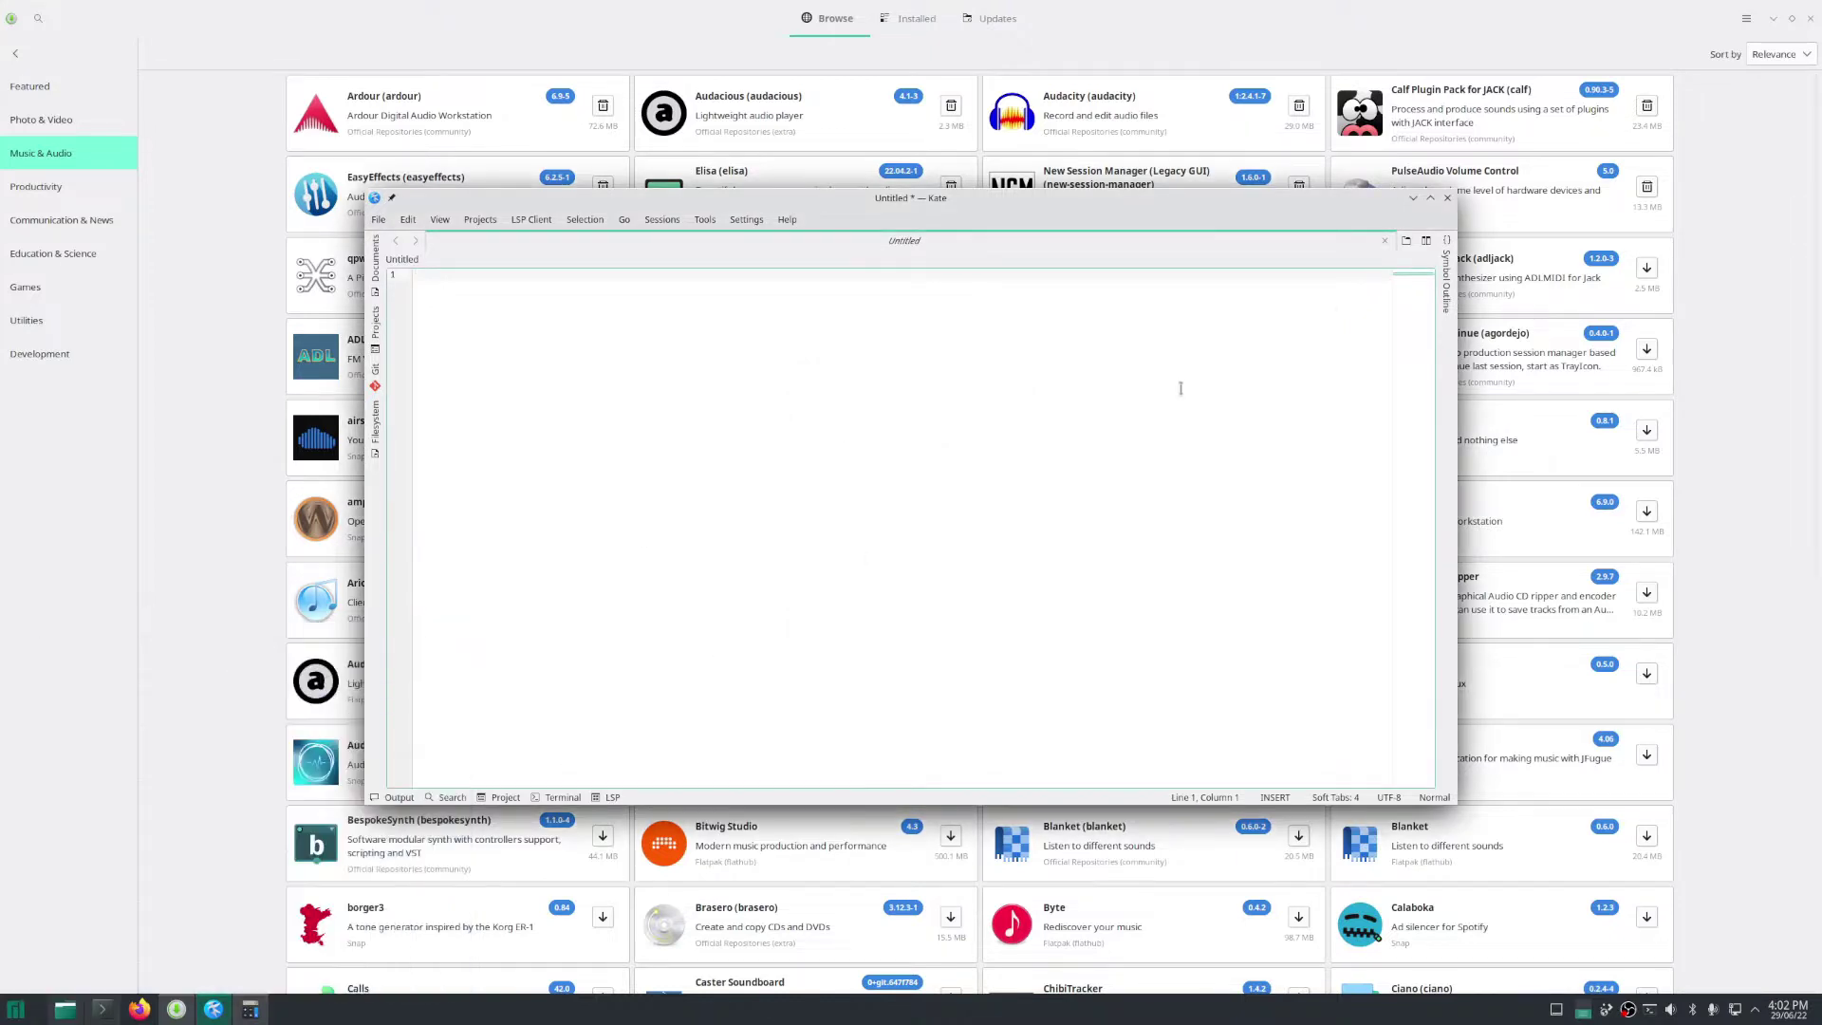
left_click(1448, 198)
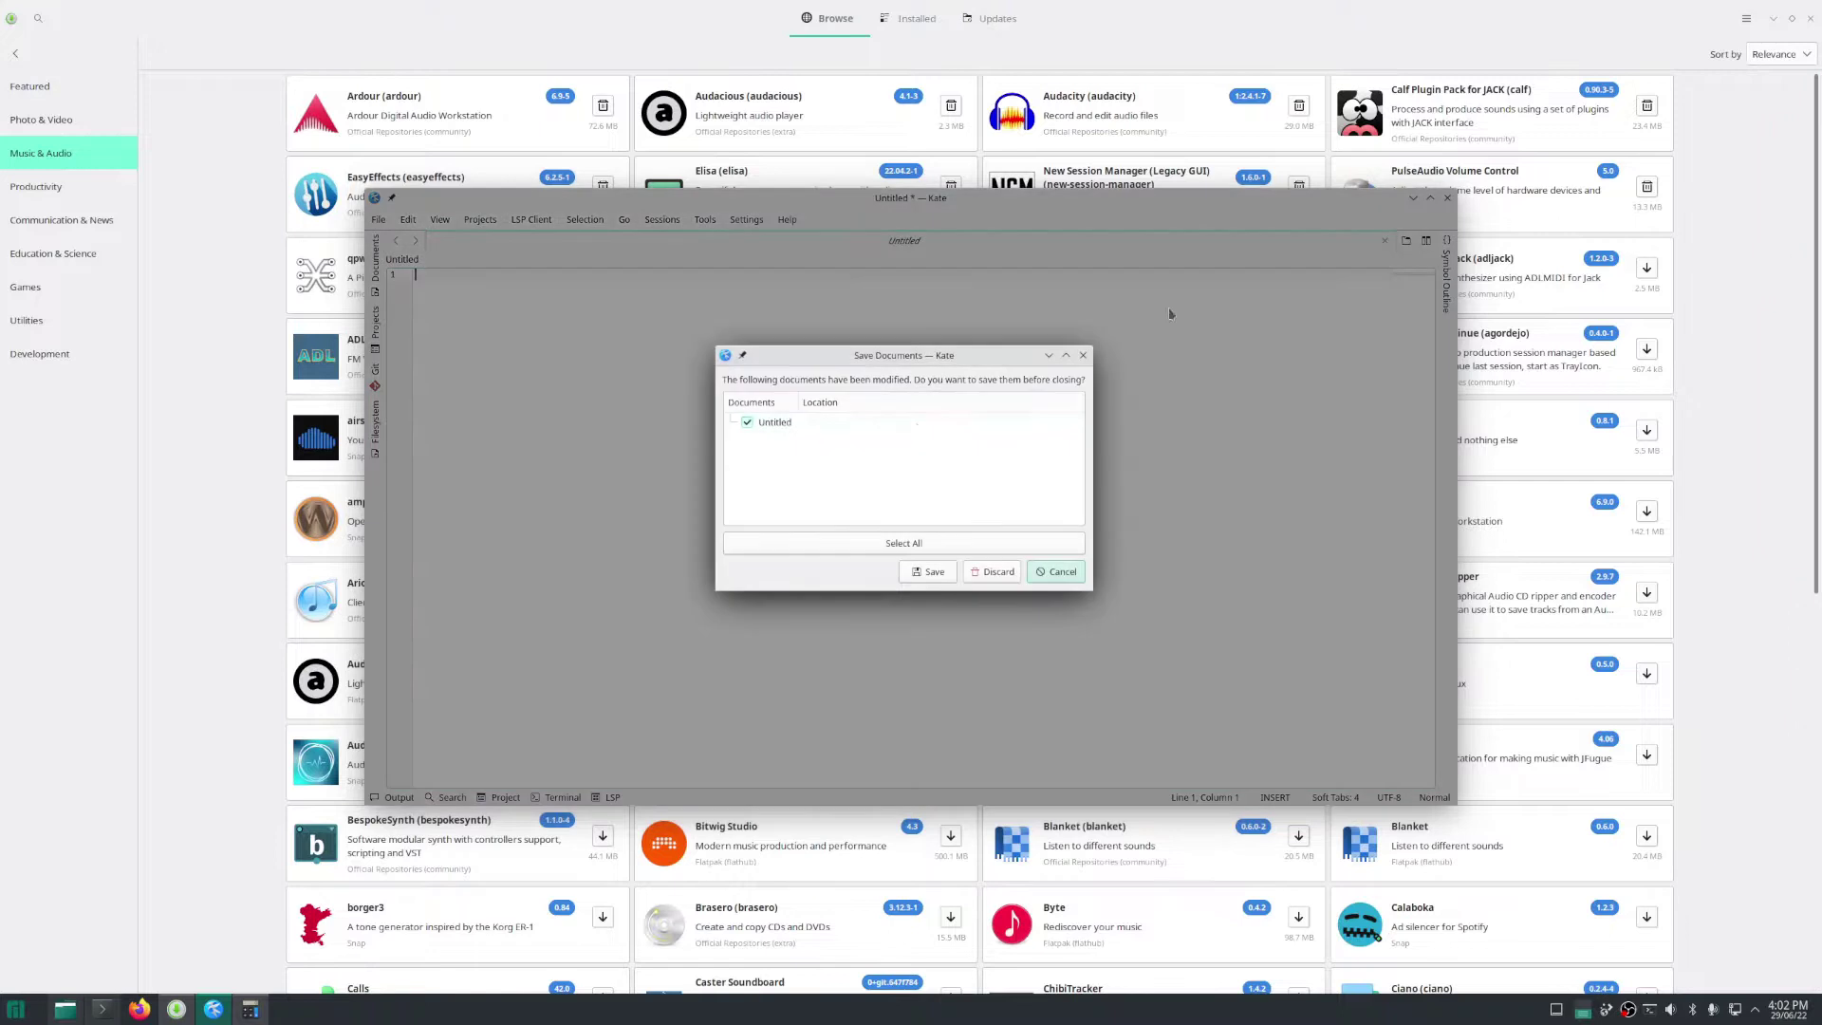
left_click(925, 572)
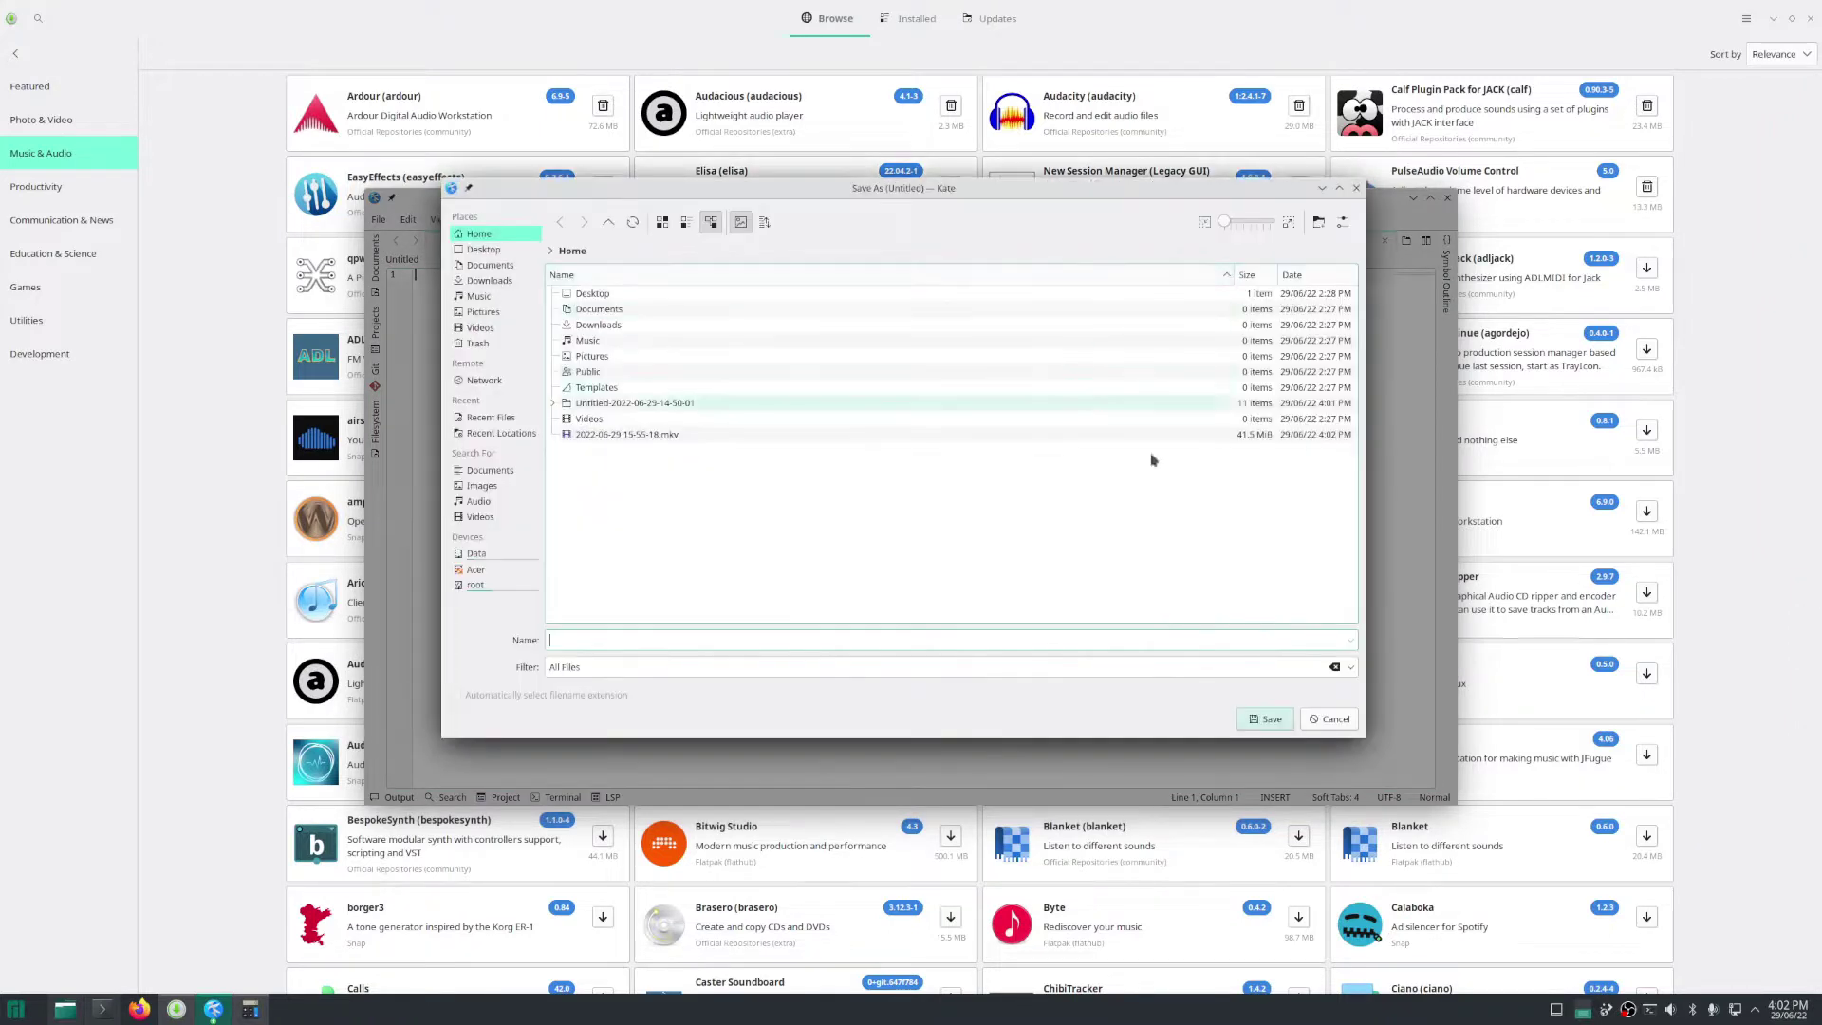
left_click(1330, 719)
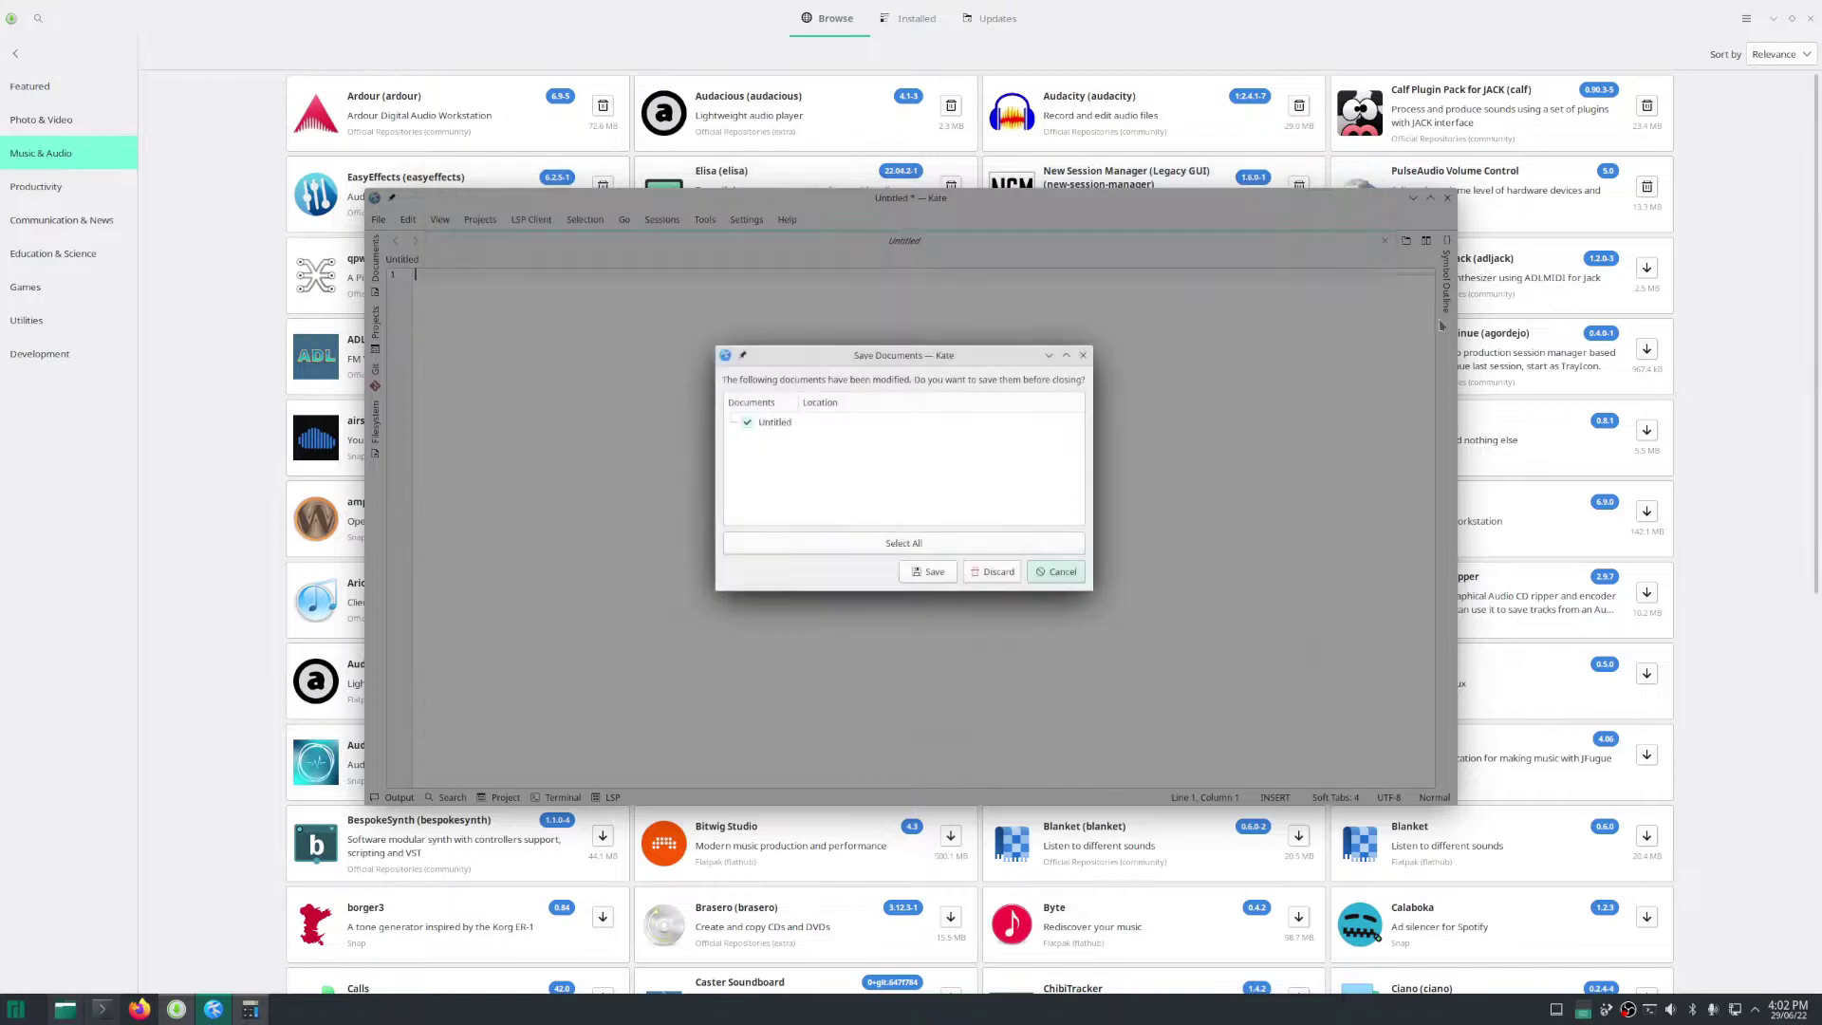
left_click(1035, 573)
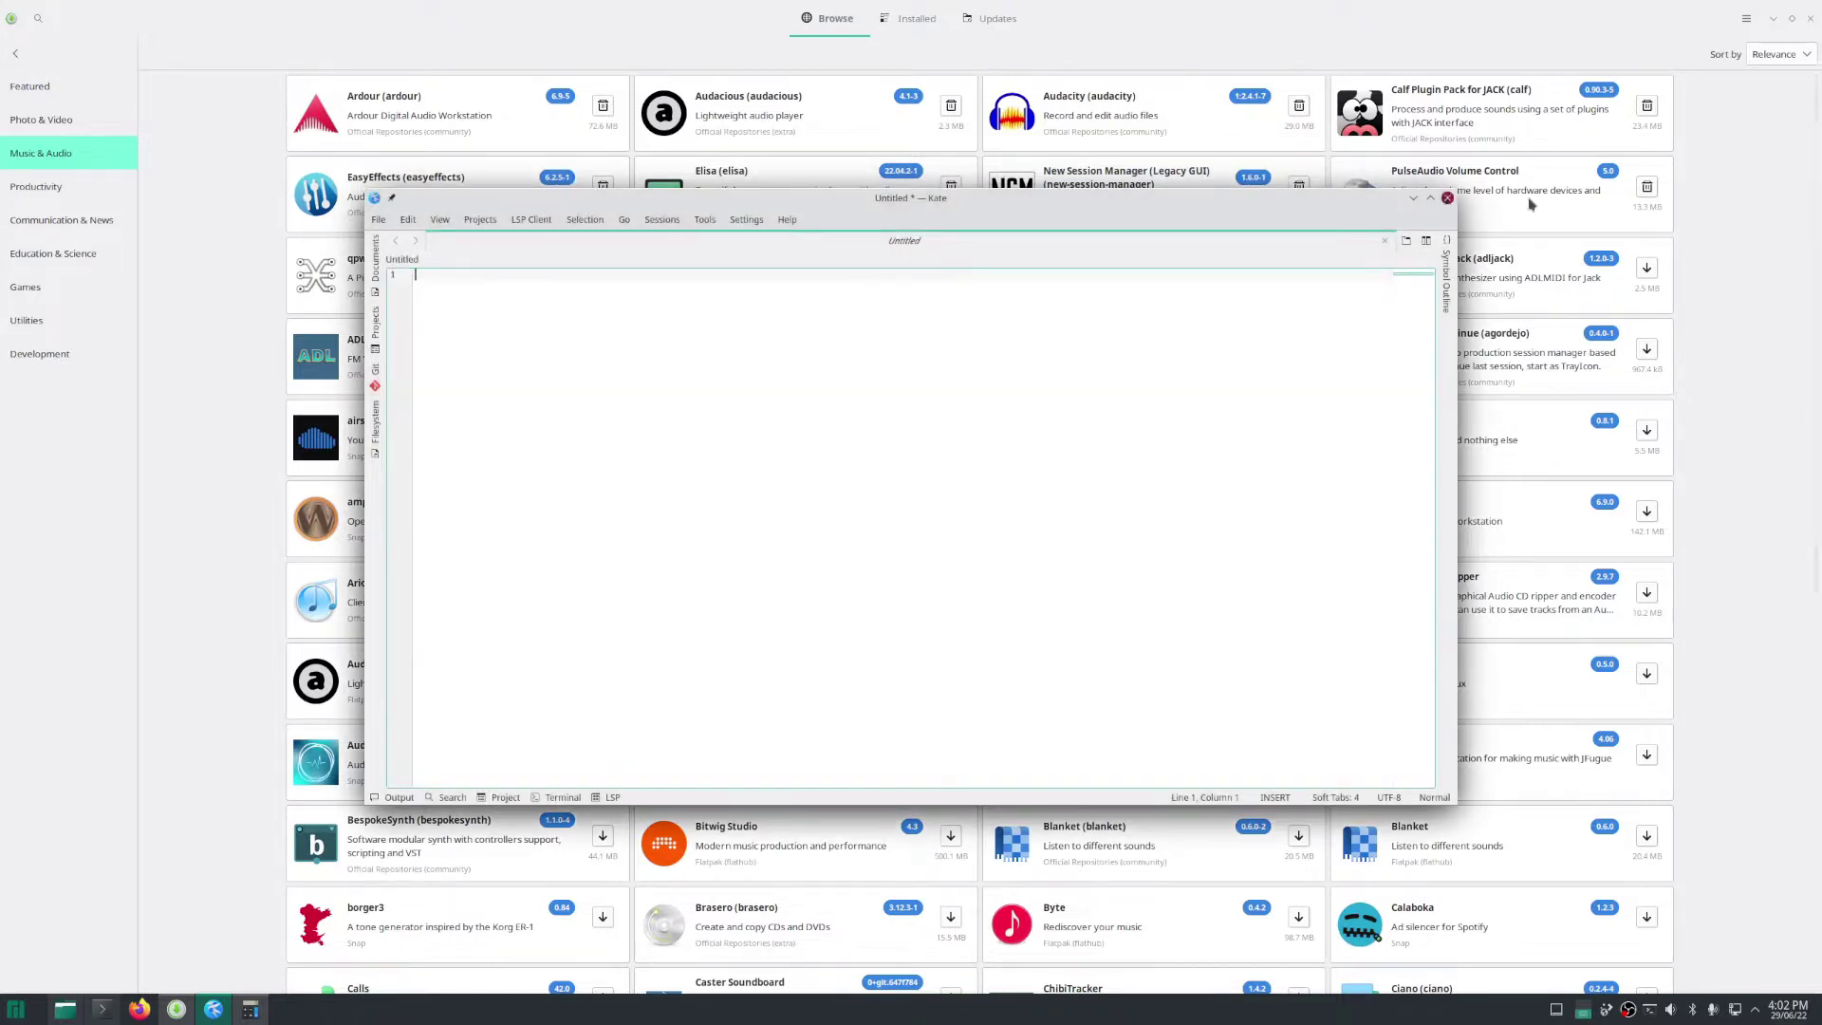
Close Kate discarding the unsaved Untitled document, then close KCalc.
left_click(1448, 197)
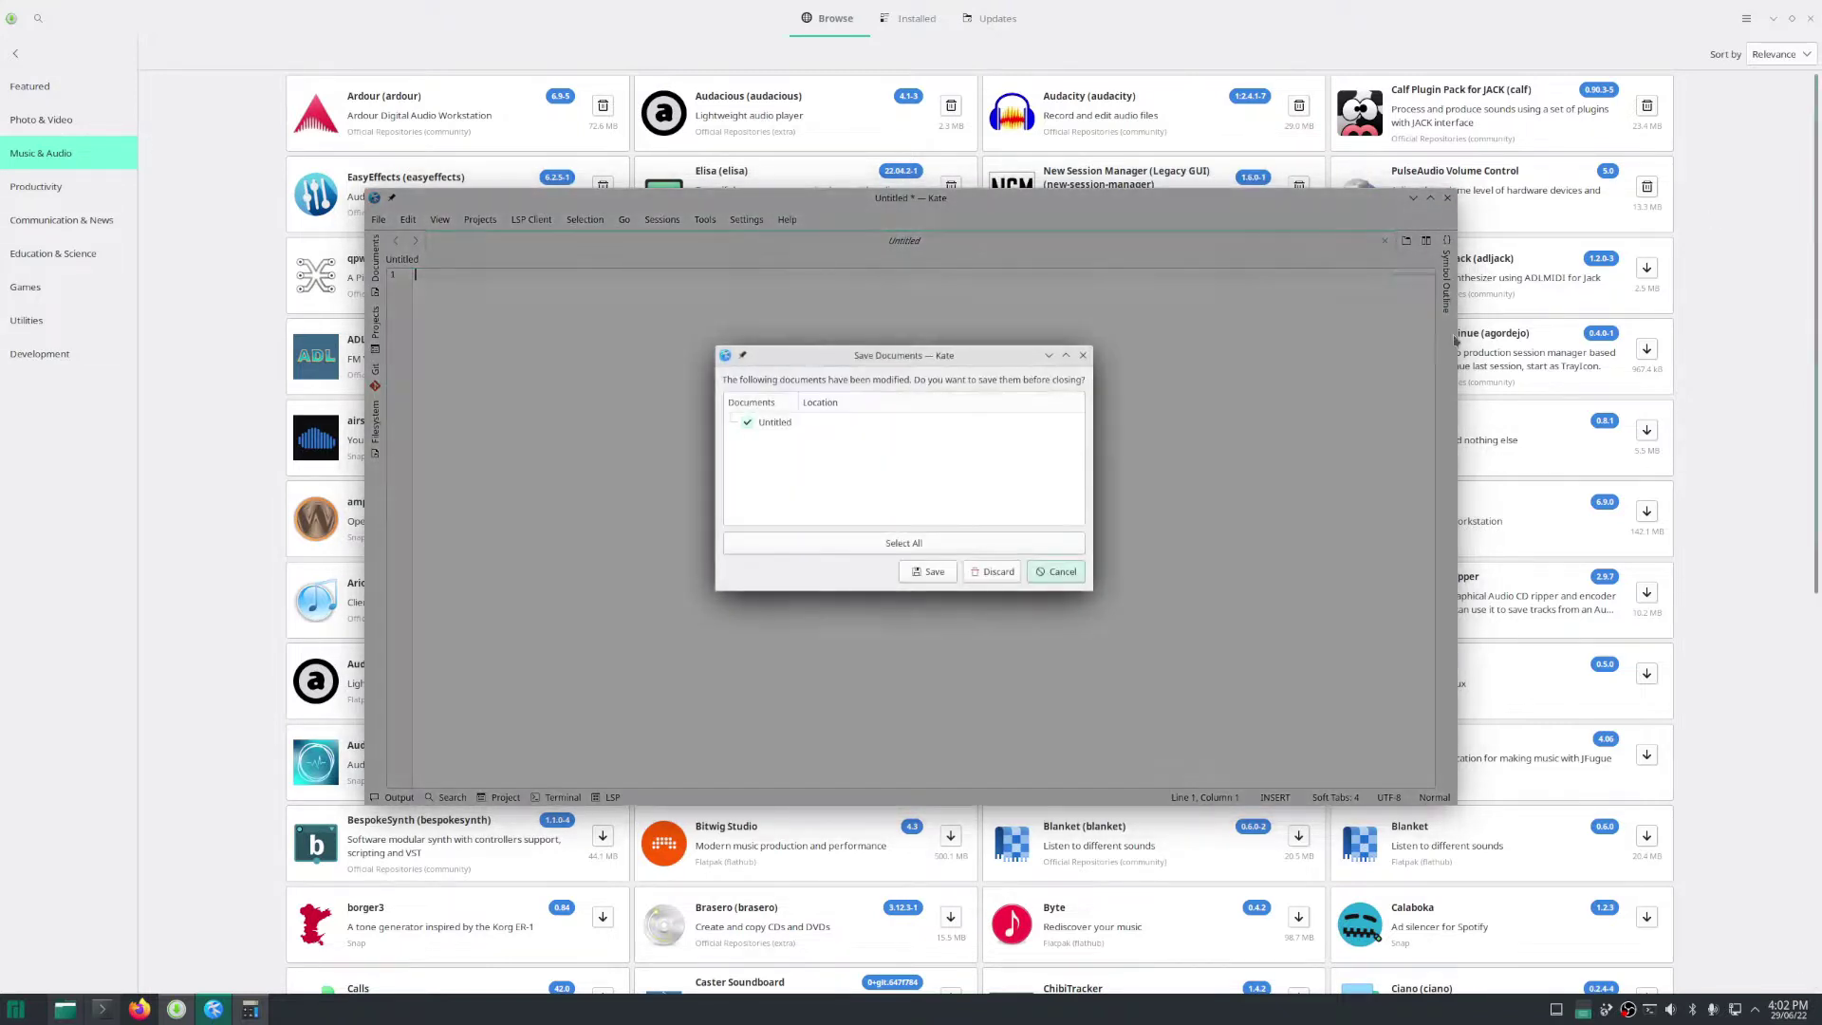
left_click(996, 574)
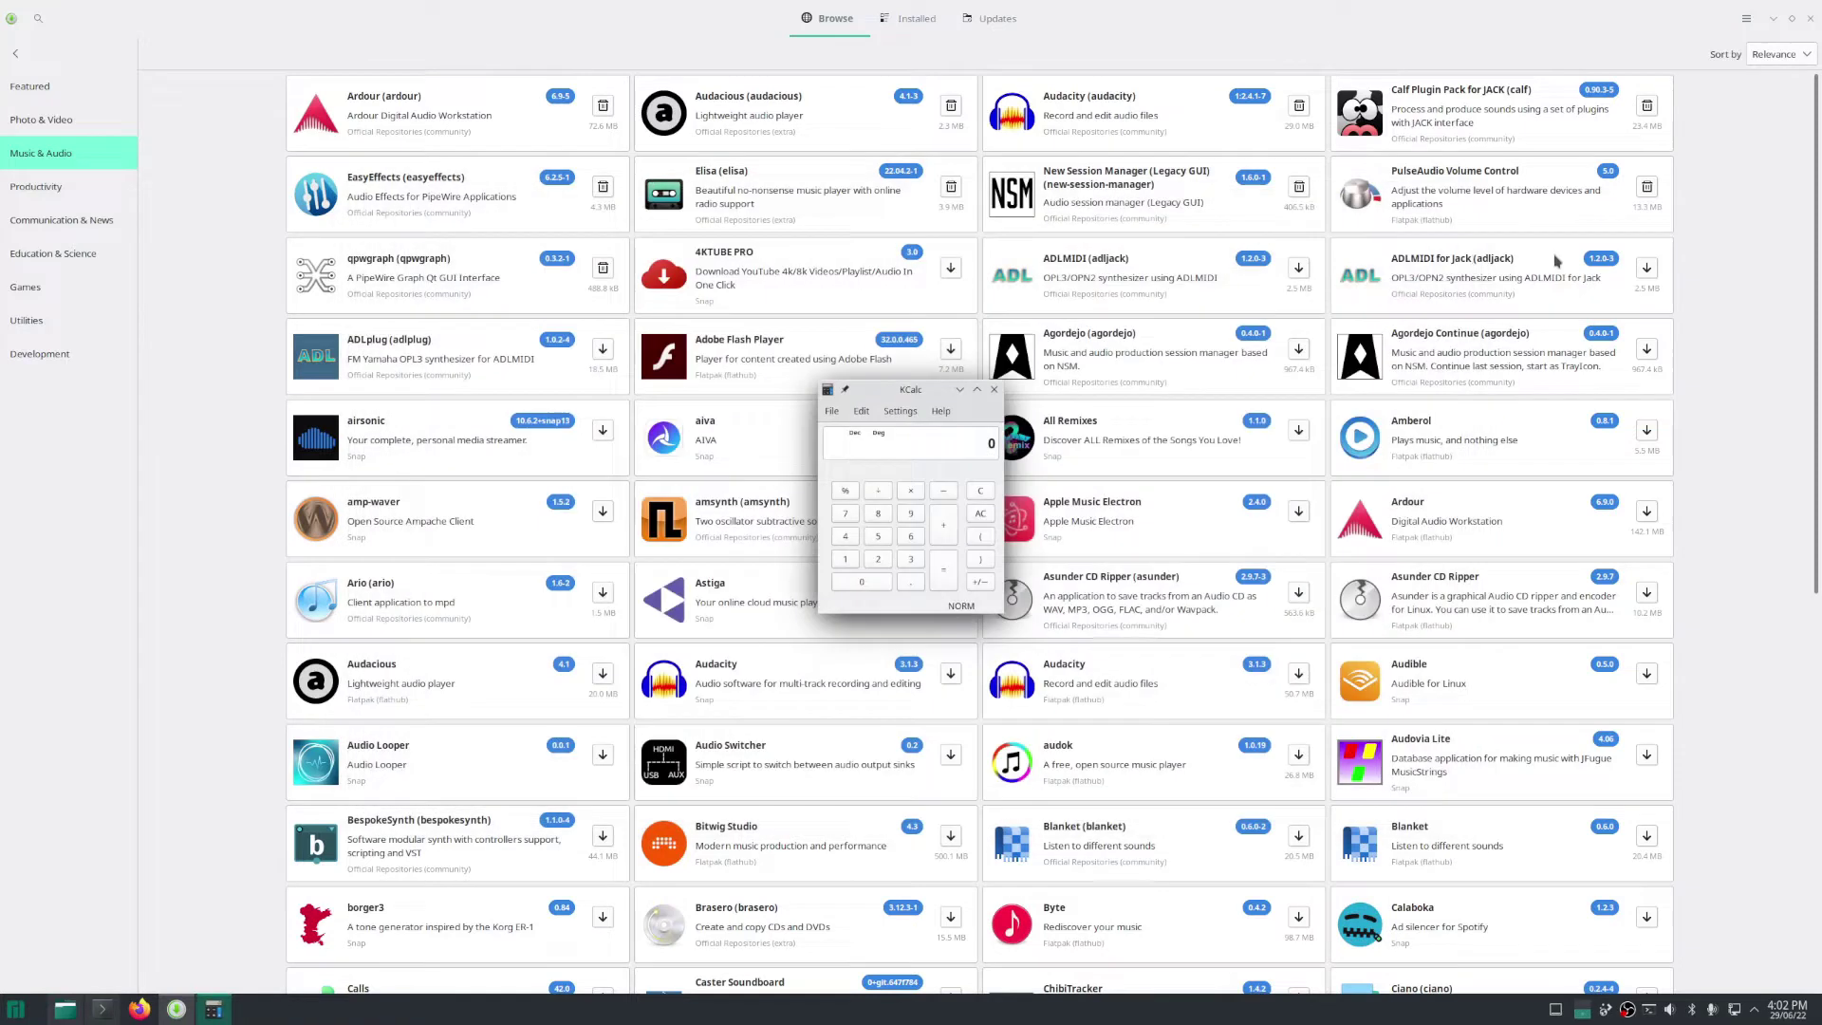
left_click(994, 390)
Close the maximized Pamac software store window and quit the Yakuake terminal.
left_click(1812, 17)
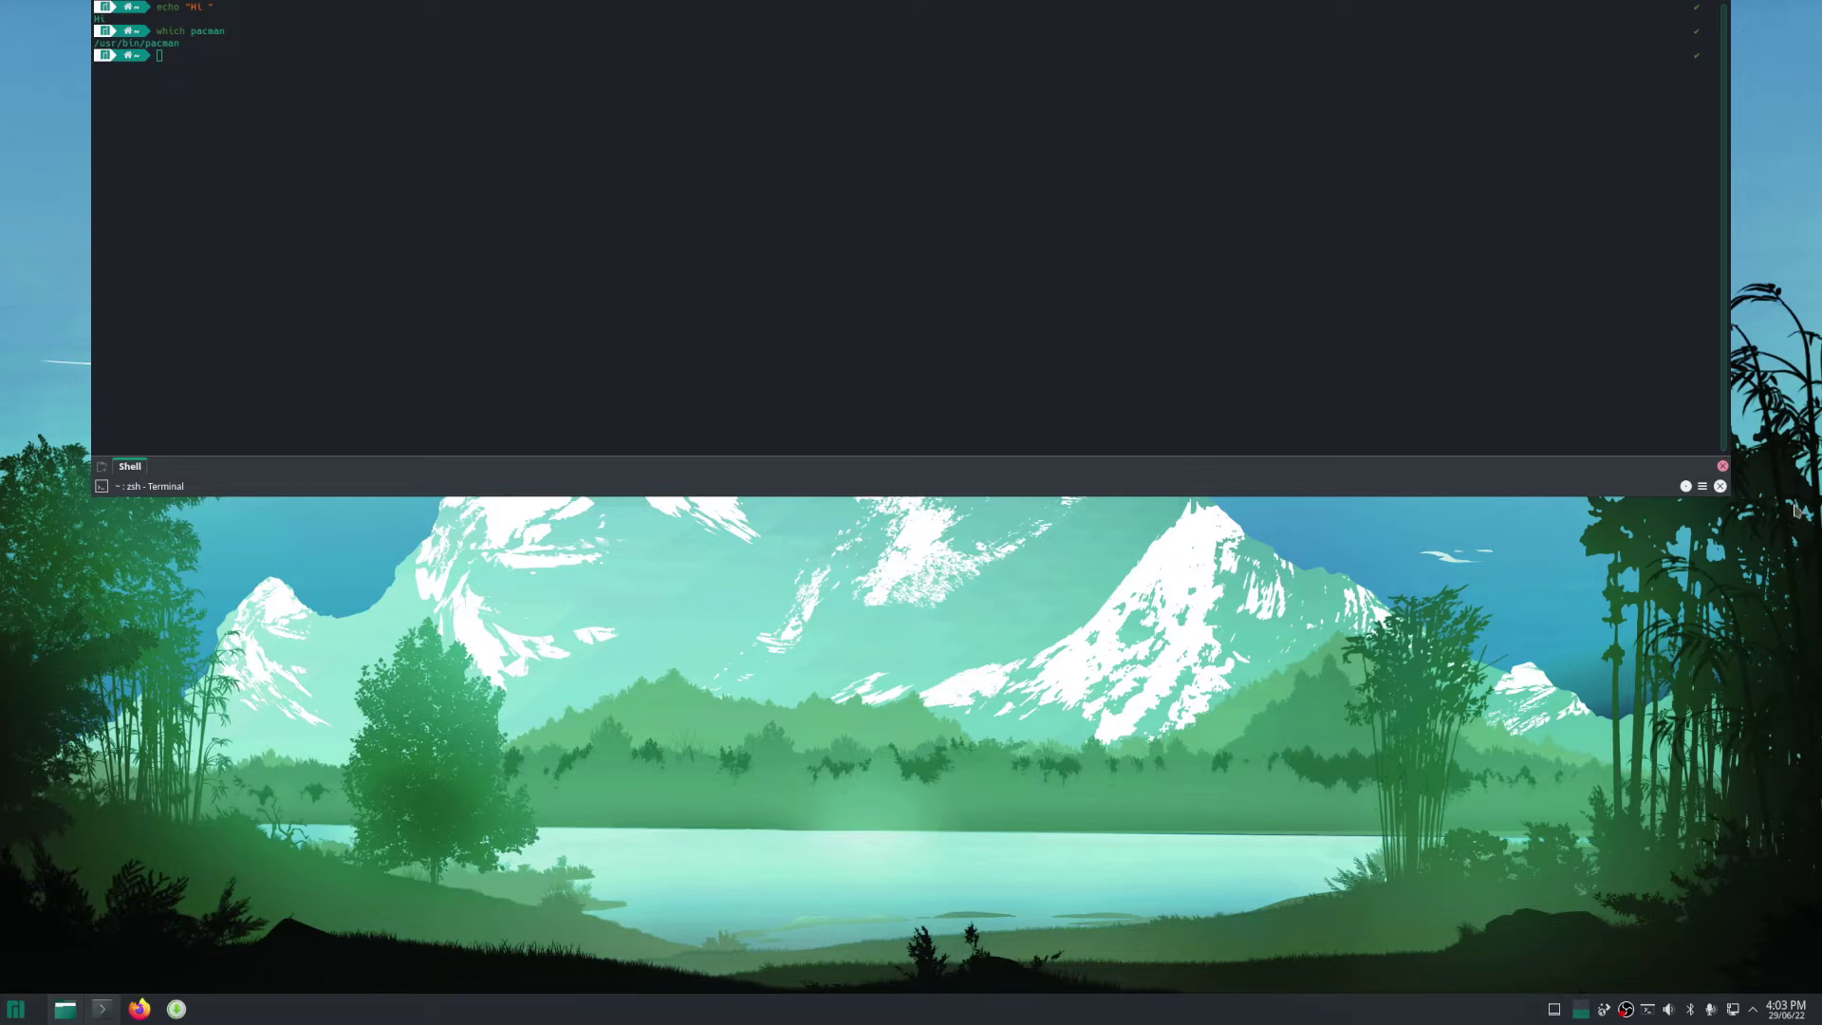
left_click(1720, 486)
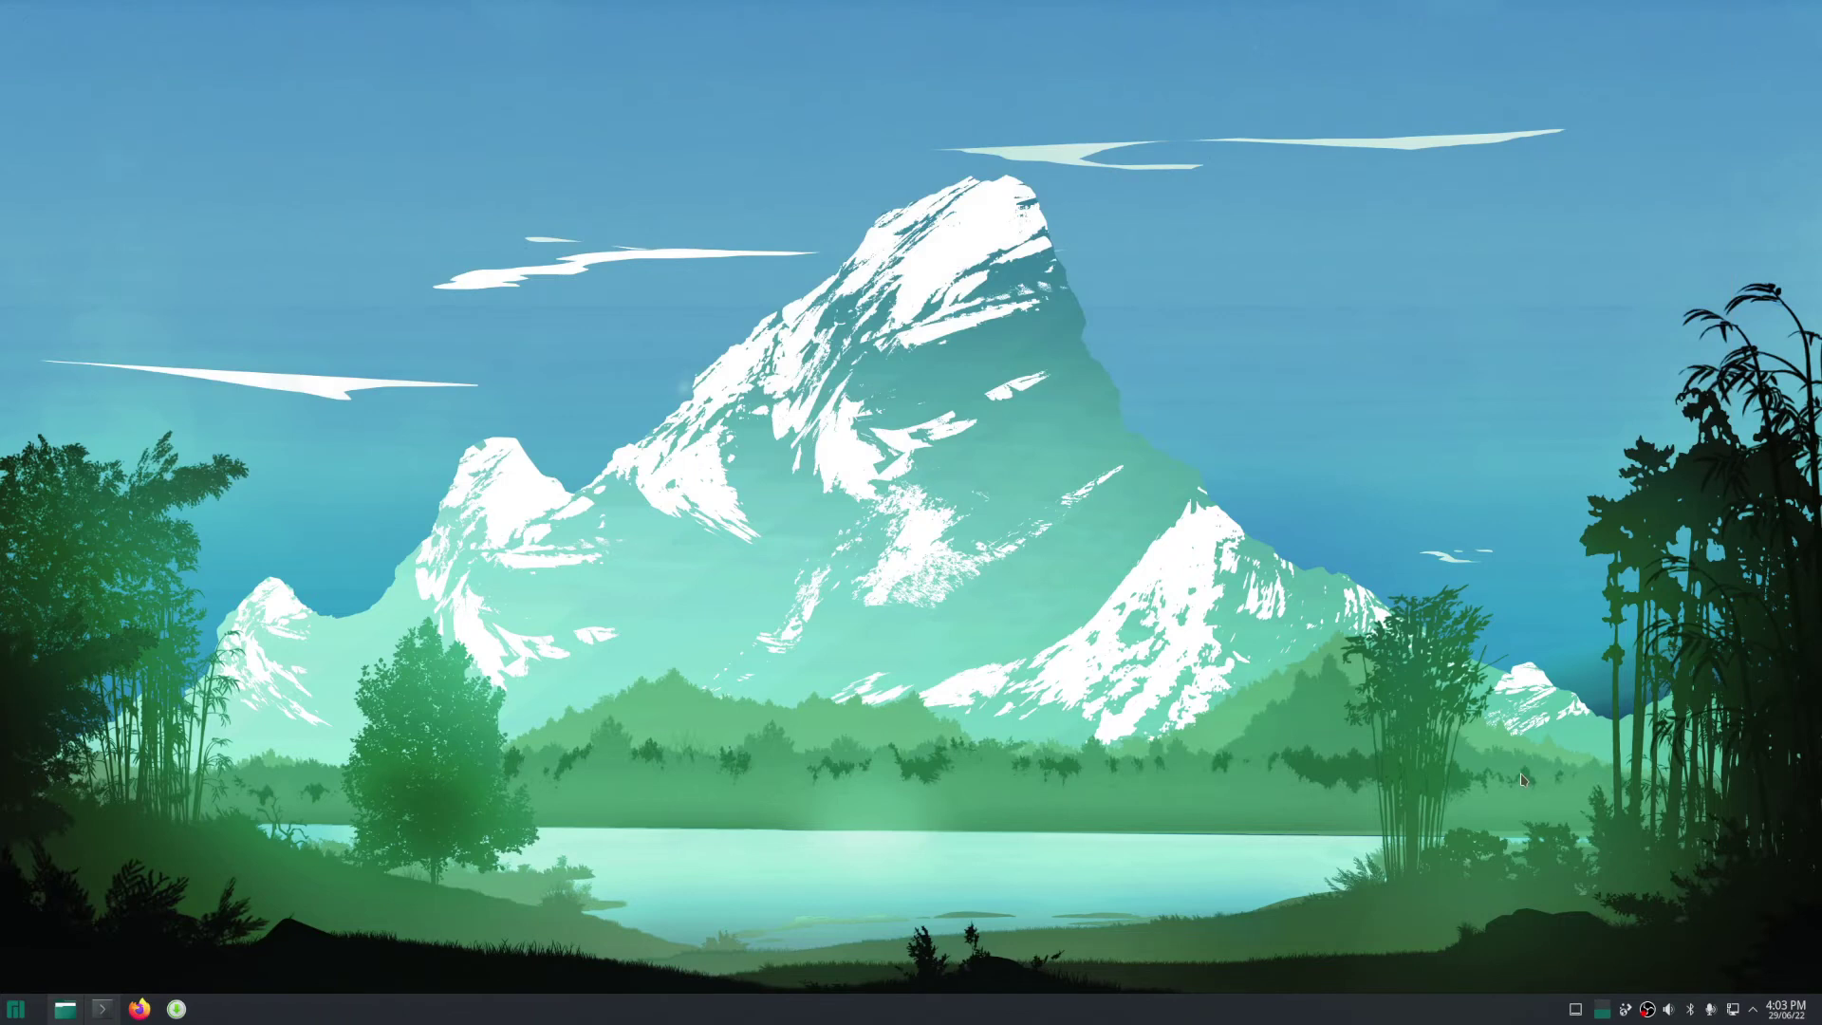